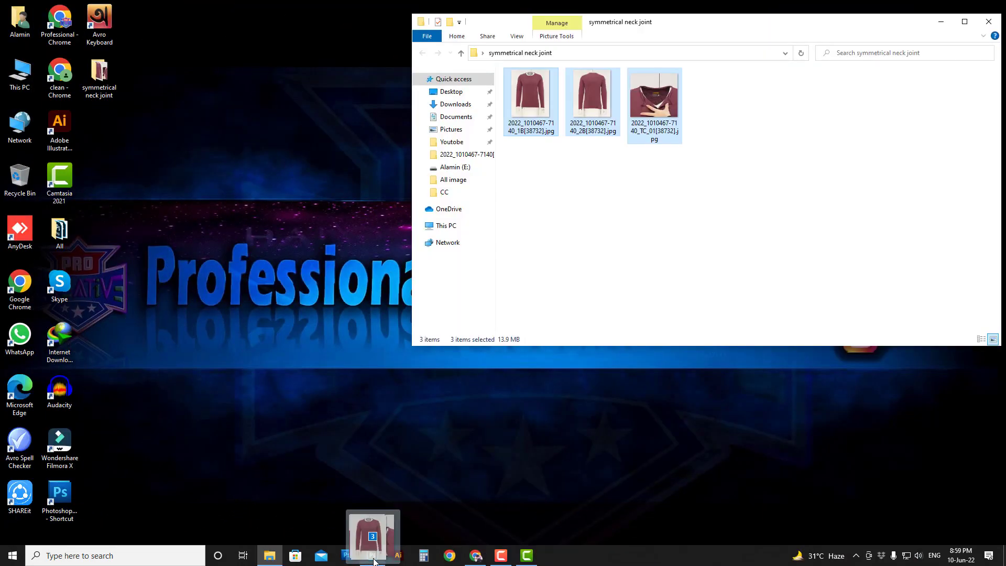
- Open the three shirt photos from the symmetrical neck joint folder in Photoshop and bring up the full front view
drag(372, 560, 372, 303)
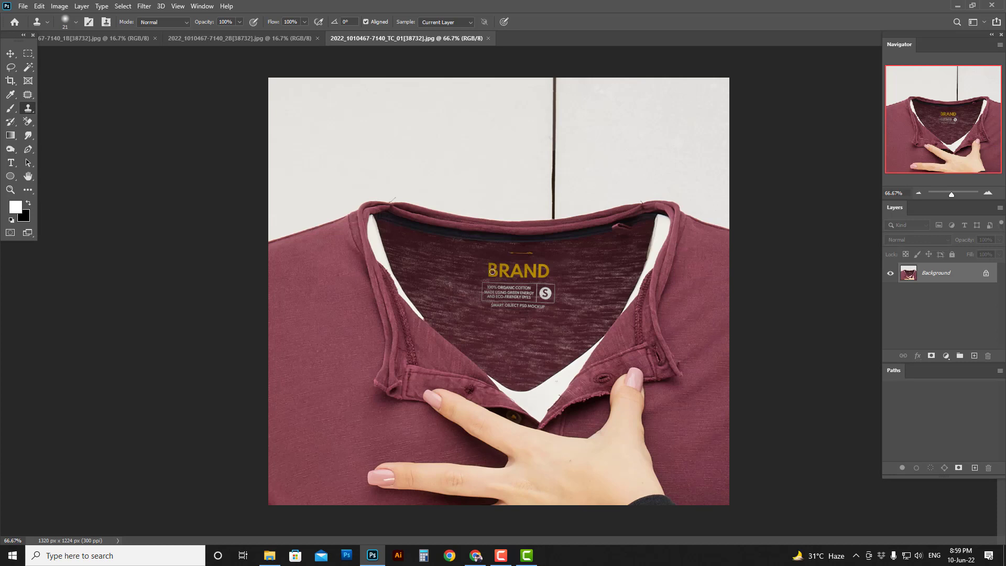
key(ctrl+Tab)
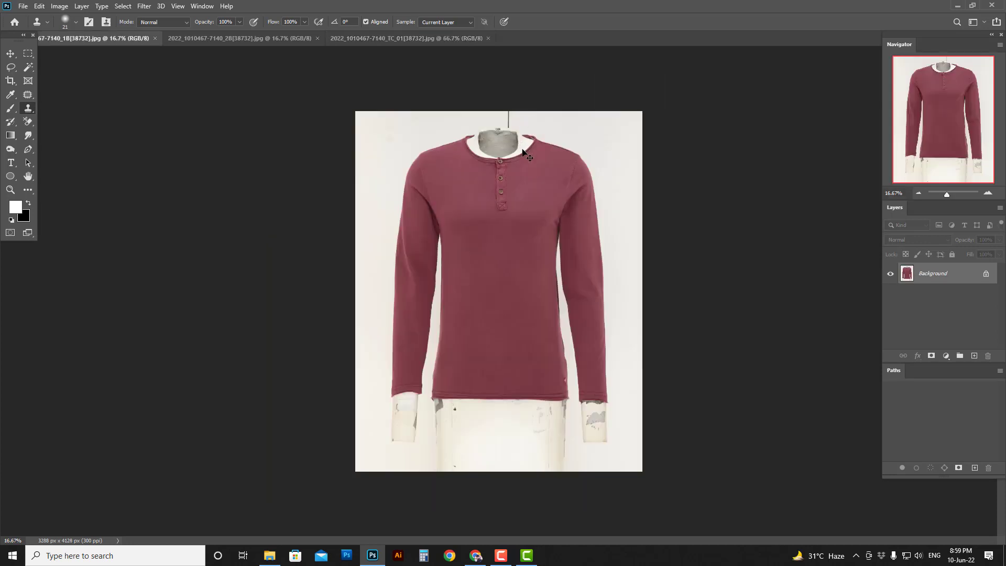
key(ctrl+Tab)
key(ctrl+shift+Tab)
- Show the rulers and place horizontal guides at the top of the shirt's collar and along its bottom hem
key(ctrl+r)
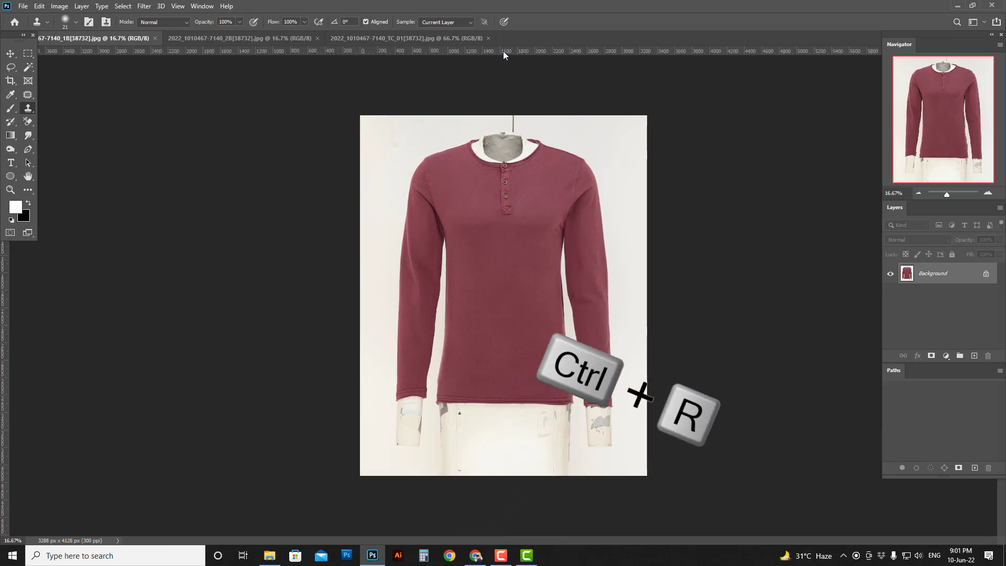
mouse_move(528, 51)
mouse_down()
mouse_move(530, 142)
mouse_move(592, 160)
mouse_move(511, 152)
mouse_up()
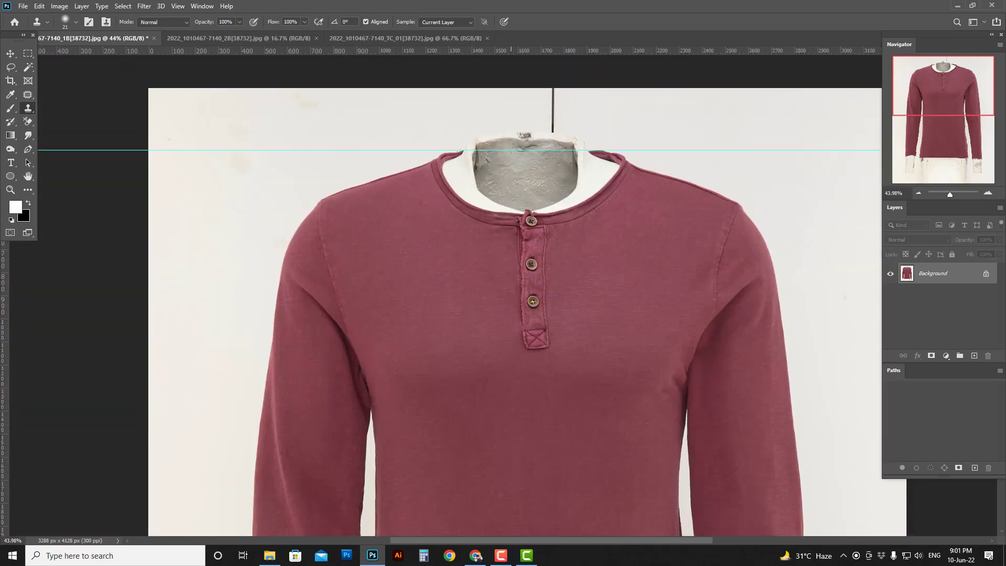
scroll(498, 180, down, 11)
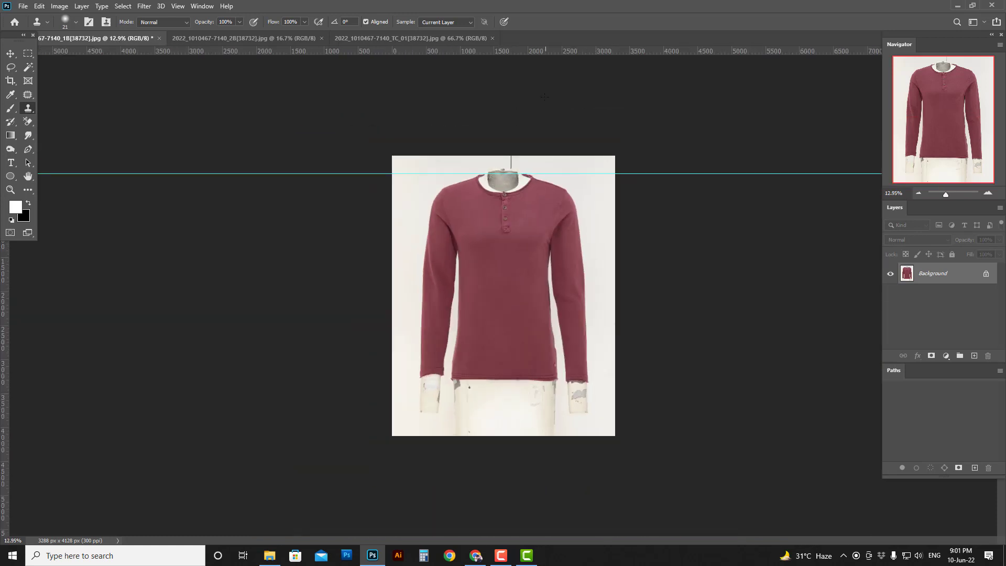
drag(532, 52, 543, 379)
drag(526, 385, 578, 401)
drag(448, 387, 438, 301)
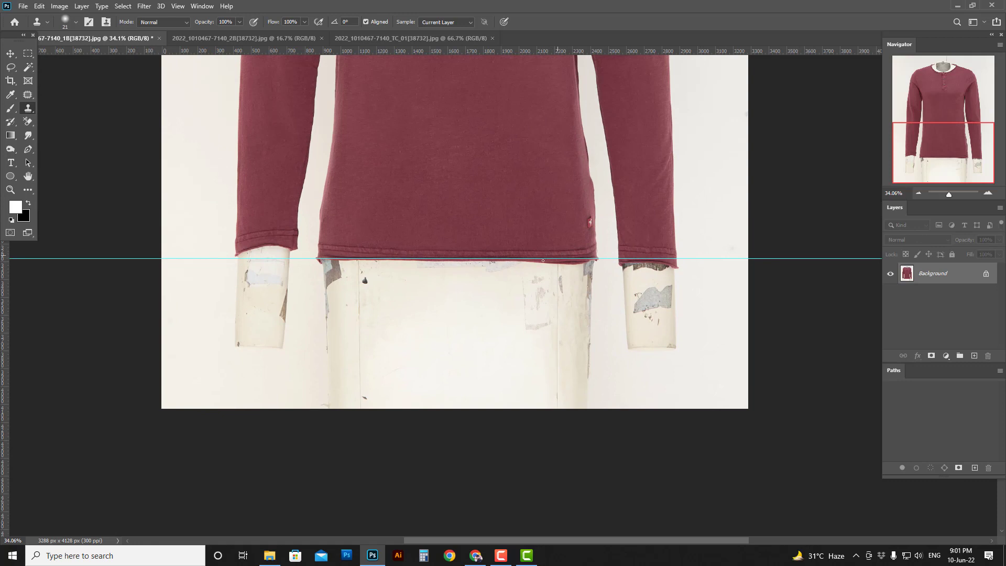
scroll(401, 340, down, 2)
- Duplicate the Background layer and open the copy in the Liquify filter with Show Guides enabled
key(ctrl+j)
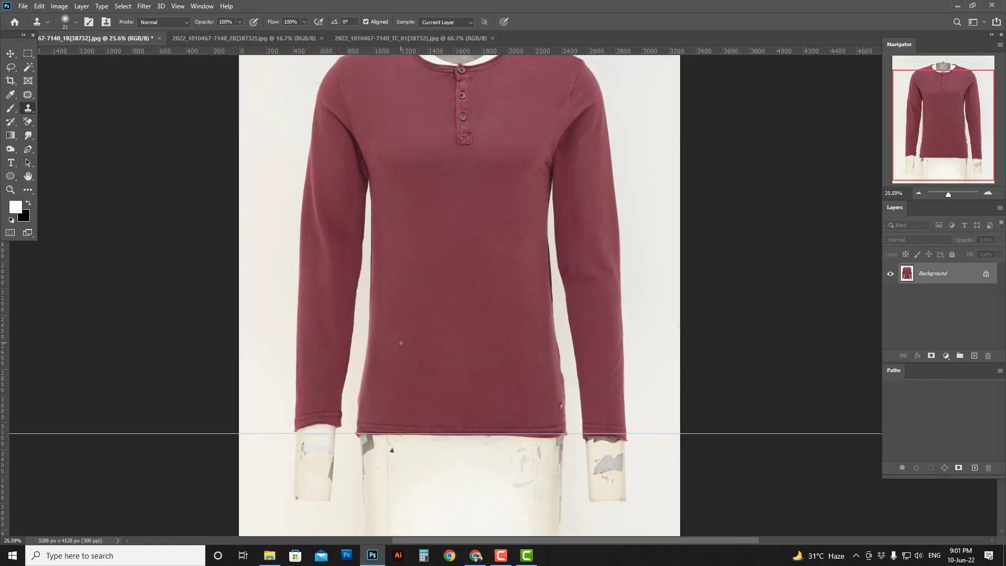
key(ctrl+shift+x)
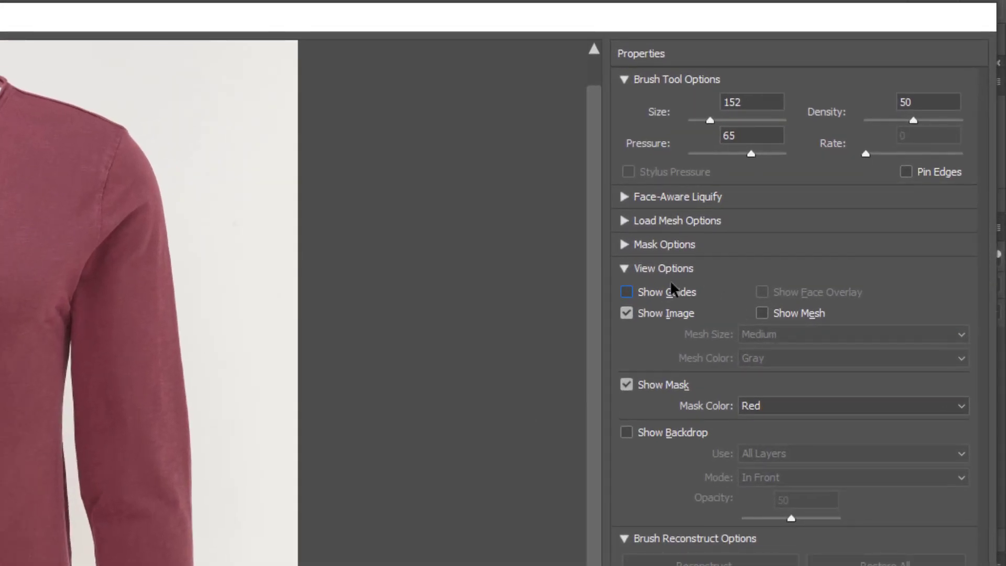
click(626, 292)
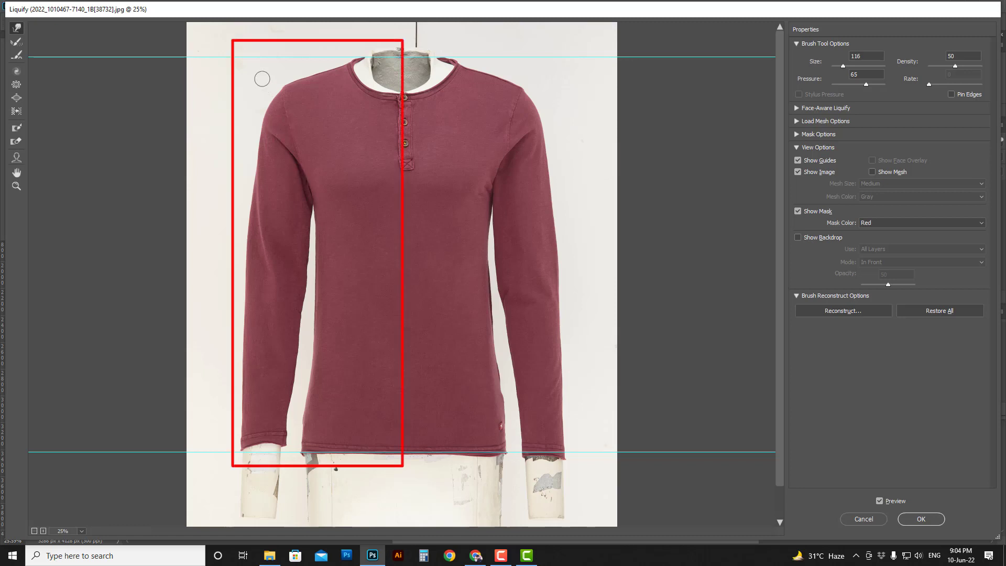
- Smooth the edges of the shirt's left-hand sleeve from shoulder to cuff with the Forward Warp tool
key(ctrl+space)
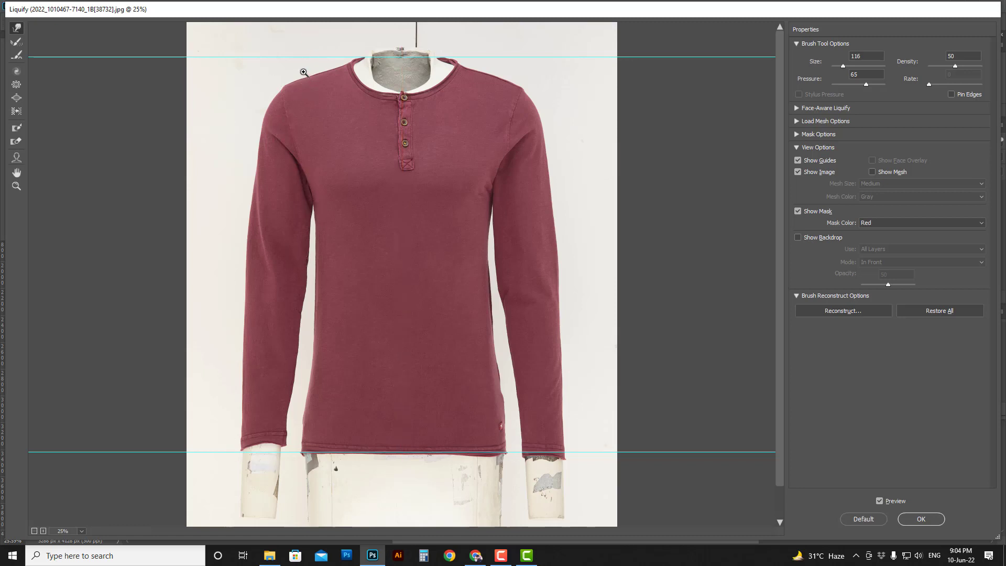
ctrl+click(278, 73)
ctrl+click(278, 92)
ctrl+click(278, 93)
ctrl+click(278, 93)
alt+click(439, 369)
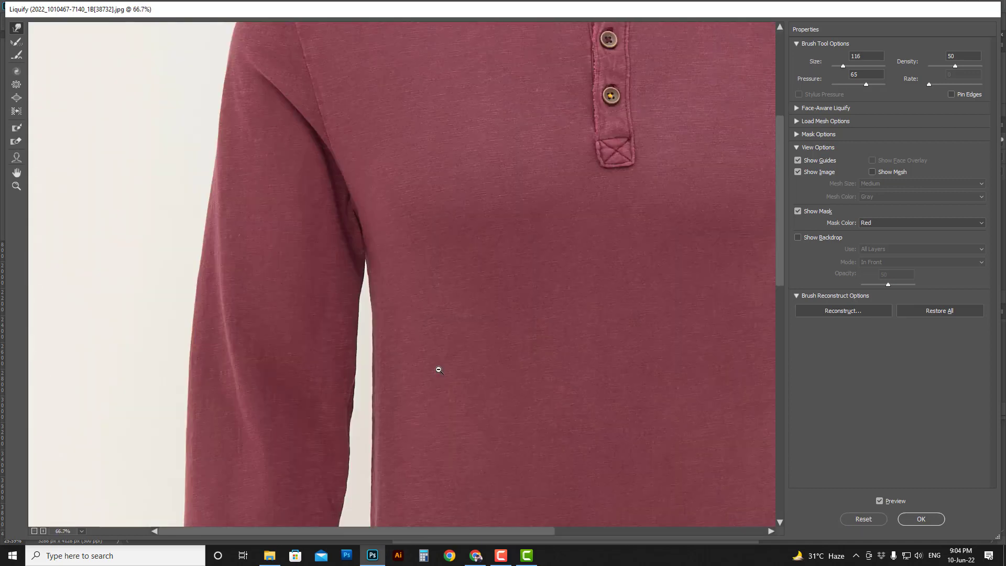
drag(204, 309, 296, 308)
drag(199, 343, 197, 199)
drag(162, 196, 199, 197)
drag(207, 389, 212, 53)
drag(243, 303, 162, 299)
drag(264, 225, 274, 233)
drag(123, 293, 190, 294)
drag(210, 293, 209, 305)
drag(117, 239, 177, 239)
drag(283, 258, 203, 256)
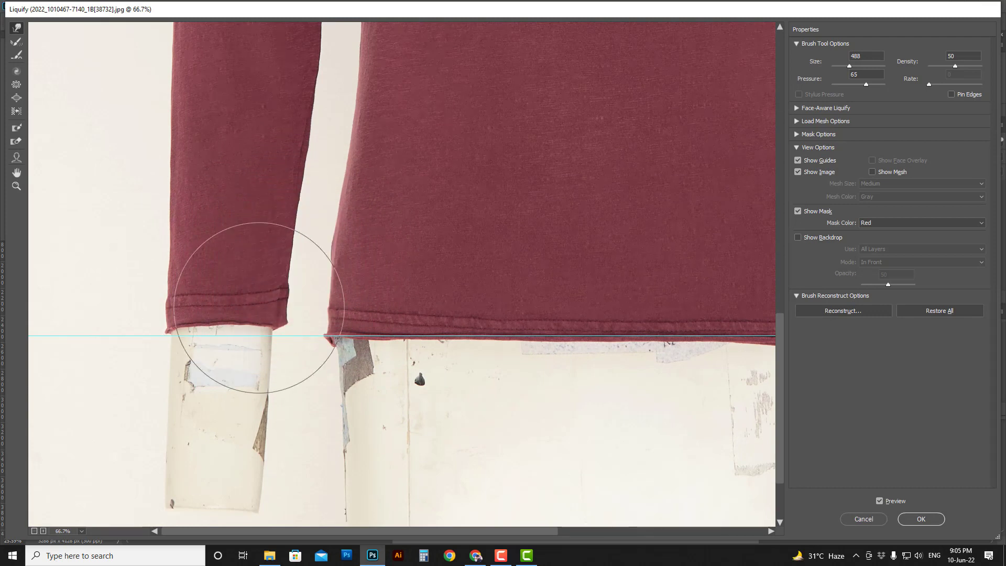
- Freeze the body's left side and the adjoining part of the hem with the Freeze Mask tool at brush size 187
click(14, 130)
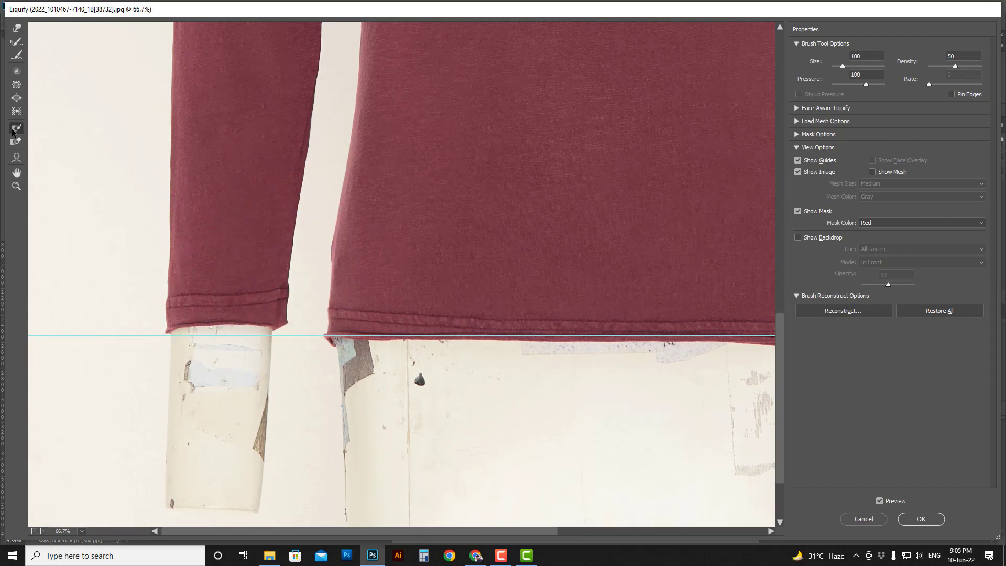
drag(340, 292, 370, 297)
mouse_move(354, 231)
mouse_down()
mouse_move(347, 292)
mouse_move(371, 328)
mouse_move(526, 330)
mouse_up()
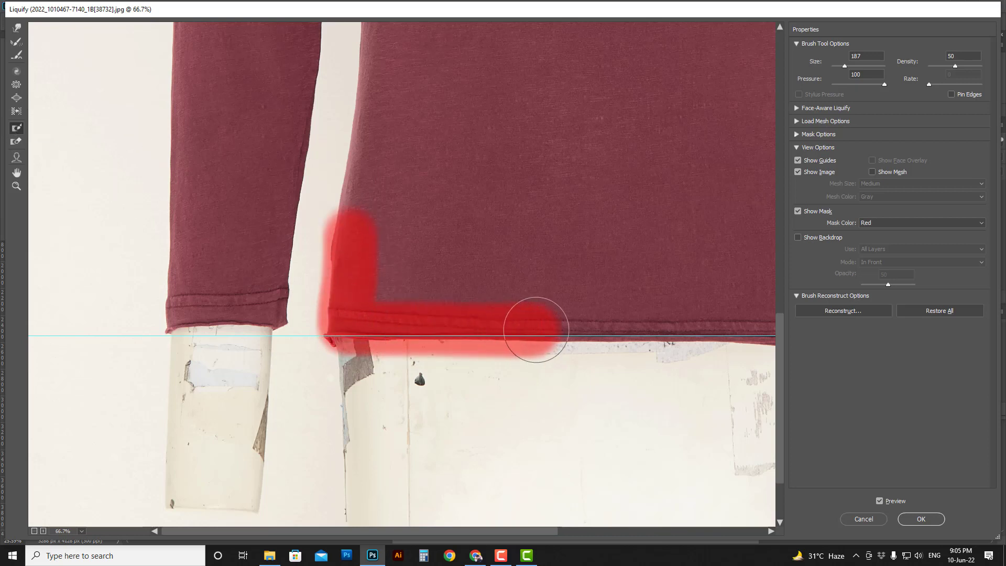
drag(360, 230, 357, 49)
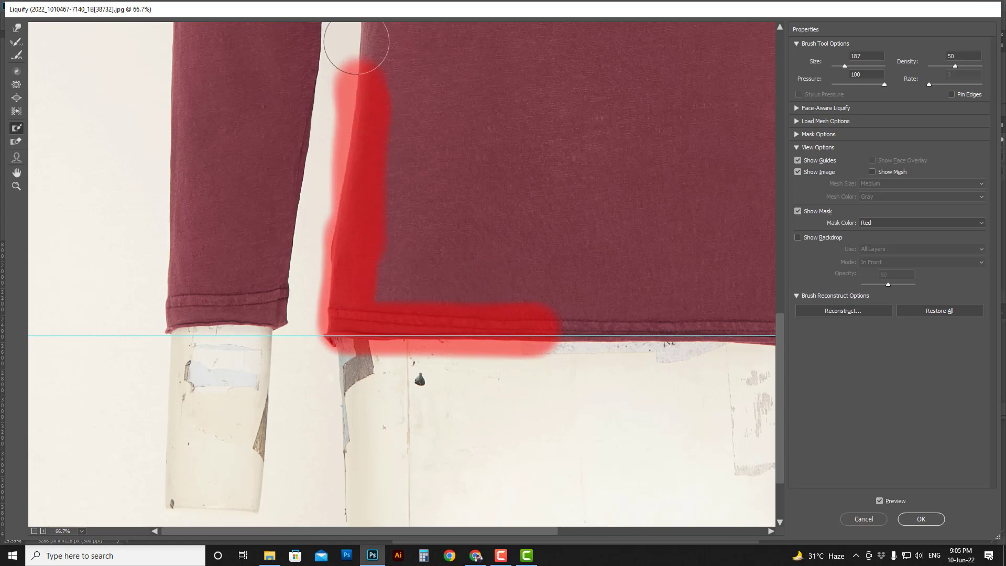
scroll(357, 50, up, 2)
mouse_move(370, 162)
mouse_down()
mouse_move(398, 49)
mouse_move(401, 255)
mouse_up()
mouse_move(388, 368)
mouse_down()
mouse_move(401, 439)
mouse_move(562, 439)
mouse_move(541, 450)
mouse_move(447, 419)
mouse_move(419, 336)
mouse_move(428, 103)
mouse_move(447, 302)
mouse_move(470, 395)
mouse_move(513, 434)
mouse_move(464, 304)
mouse_move(526, 387)
mouse_up()
- Pull the left sleeve's cuff down to the hem guide using Forward Warp with a brush of about 458
click(17, 28)
drag(302, 425, 309, 267)
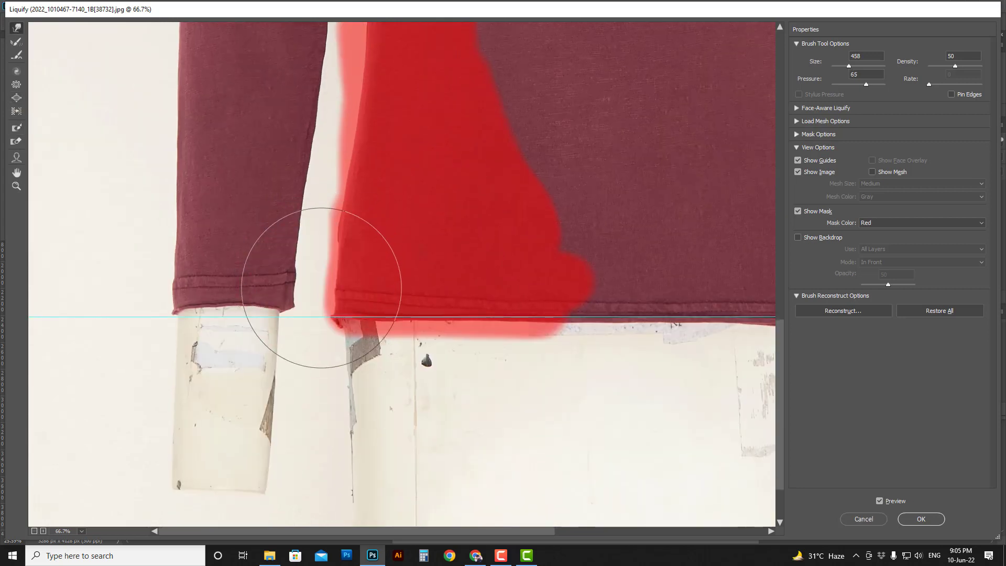
key(bracketright)
mouse_move(264, 294)
mouse_down()
mouse_move(267, 312)
mouse_move(291, 296)
mouse_up()
- Straighten the left cuff's stitching and edges using Forward Warp with the brush reduced to about 128, finishing at 94
ctrl+click(254, 308)
key(bracketleft)
key(bracketleft)
key(bracketleft)
key(bracketleft)
key(bracketleft)
key(bracketleft)
key(bracketleft)
key(bracketleft)
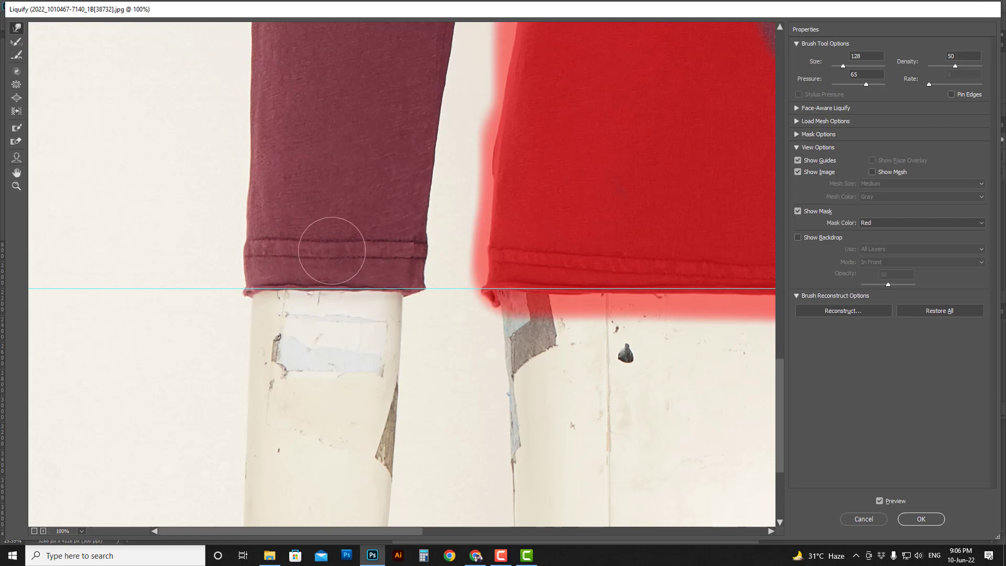
drag(326, 239, 324, 244)
key(bracketleft)
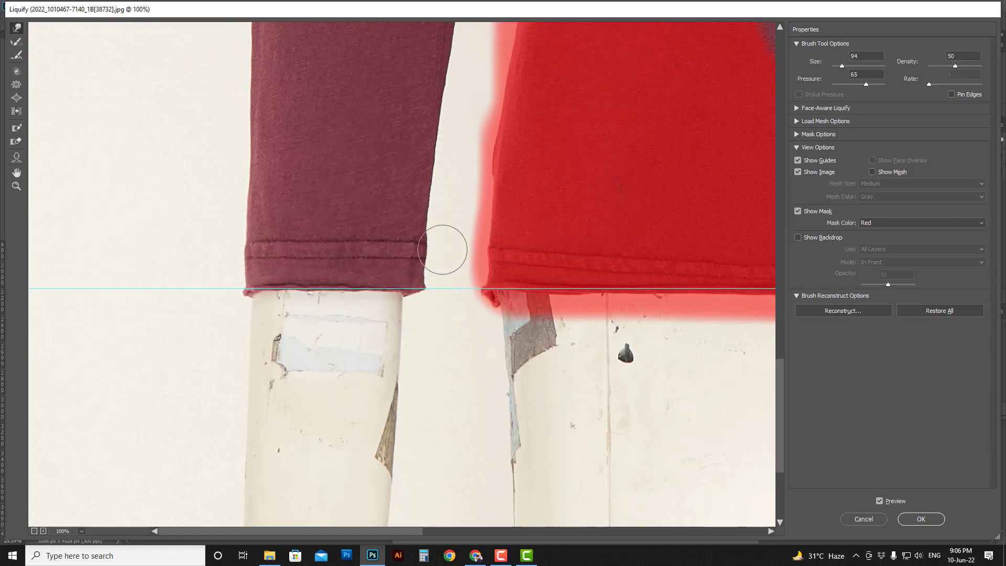
- Smooth the left sleeve's inner edge beside the frozen body using Forward Warp with brush sizes from about 436 down to 157
alt+click(350, 221)
alt+click(350, 222)
drag(156, 251, 157, 340)
ctrl+click(272, 157)
mouse_move(329, 267)
mouse_down()
mouse_move(340, 267)
mouse_move(314, 250)
mouse_up()
drag(228, 122, 228, 299)
drag(227, 298, 273, 298)
mouse_move(315, 73)
mouse_down()
mouse_move(323, 267)
mouse_move(232, 52)
mouse_up()
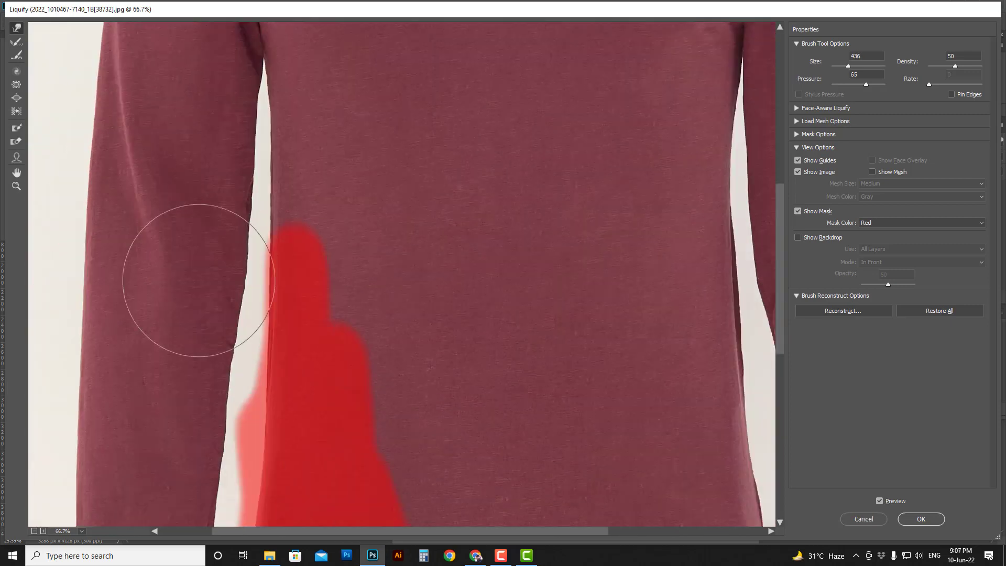
drag(239, 267, 198, 267)
drag(225, 335, 240, 142)
mouse_move(256, 234)
mouse_down()
mouse_move(228, 222)
mouse_move(265, 222)
mouse_up()
mouse_move(276, 335)
mouse_down()
mouse_move(298, 162)
mouse_move(316, 162)
mouse_move(272, 269)
mouse_up()
drag(273, 212, 269, 347)
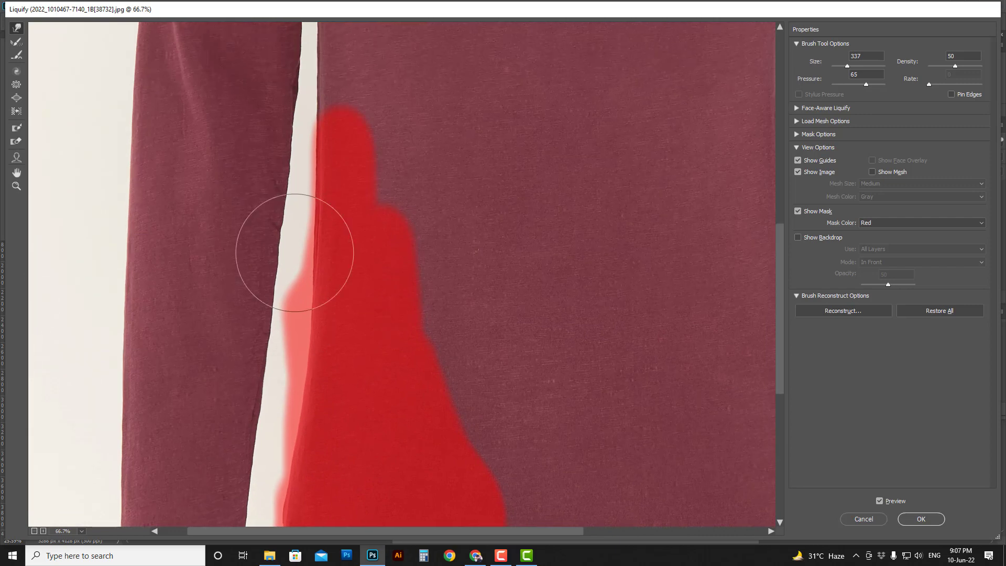
drag(299, 244, 268, 244)
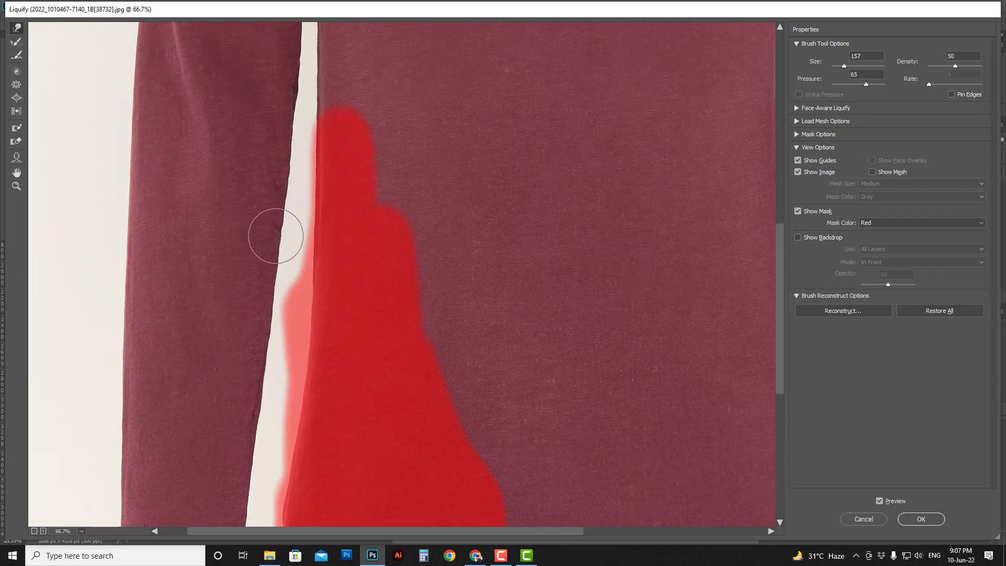
drag(256, 330, 257, 228)
key(ctrl+minus)
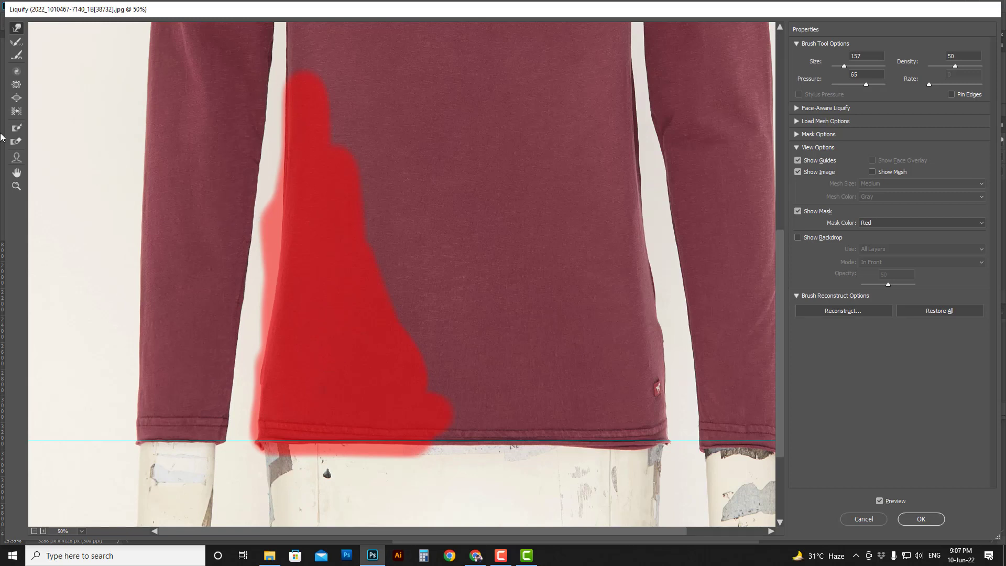
- Thaw the mask on the body and freeze the inner half of the left sleeve down to its cuff
click(16, 141)
mouse_move(245, 189)
mouse_down()
mouse_move(275, 311)
mouse_move(298, 85)
mouse_move(262, 426)
mouse_move(373, 450)
mouse_move(332, 408)
mouse_move(433, 380)
mouse_move(286, 400)
mouse_move(396, 303)
mouse_move(387, 345)
mouse_move(339, 298)
mouse_move(388, 186)
mouse_move(319, 185)
mouse_move(318, 251)
mouse_up()
click(17, 128)
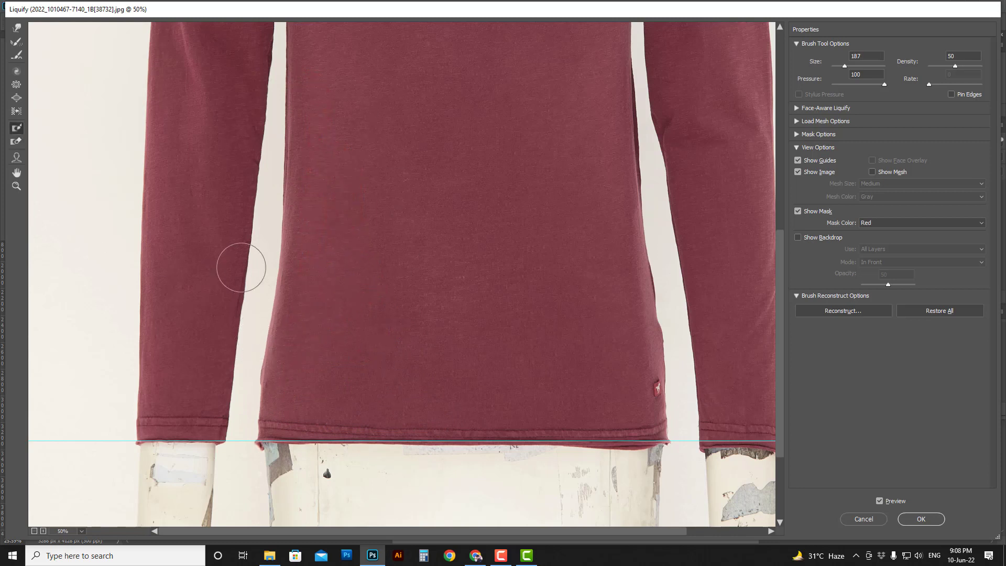
mouse_move(242, 179)
mouse_down()
mouse_move(205, 446)
mouse_move(252, 80)
mouse_up()
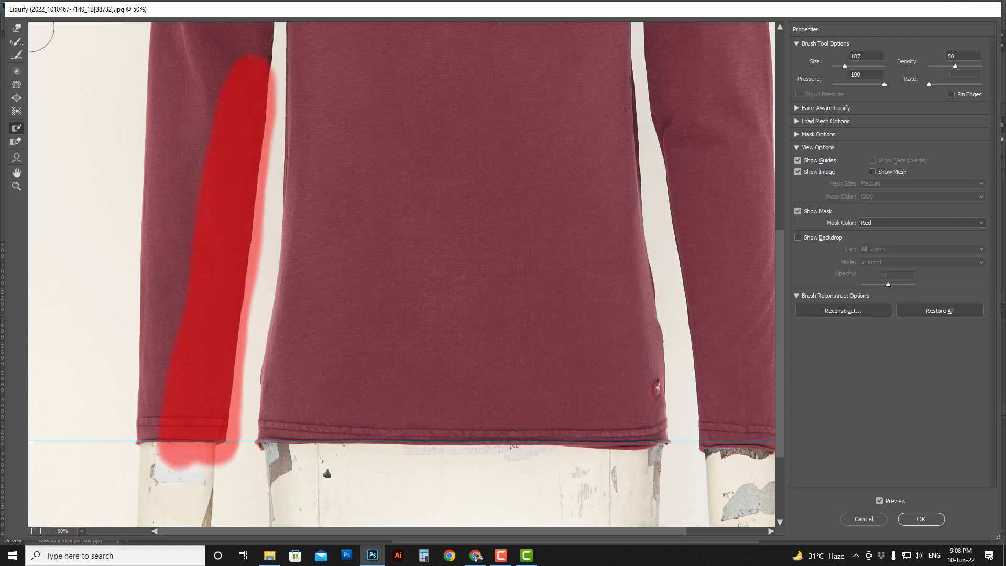
- Even out the body's left side and bottom hem along the guide with Forward Warp, and apply the Liquify changes
click(17, 28)
alt+drag(278, 276, 253, 275)
drag(285, 370, 294, 369)
drag(165, 289, 299, 303)
drag(300, 302, 178, 302)
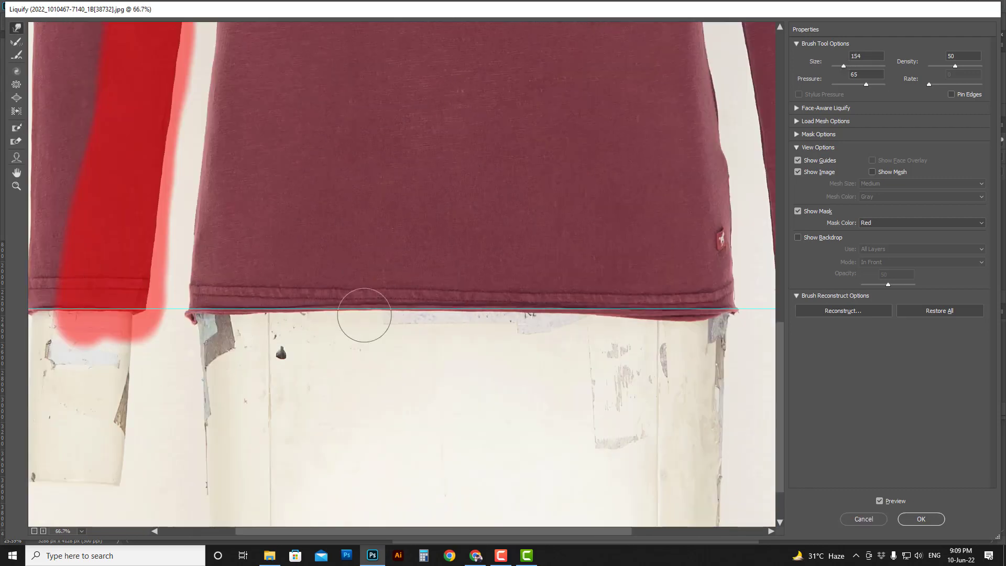
drag(251, 63, 325, 471)
scroll(471, 259, down, 3)
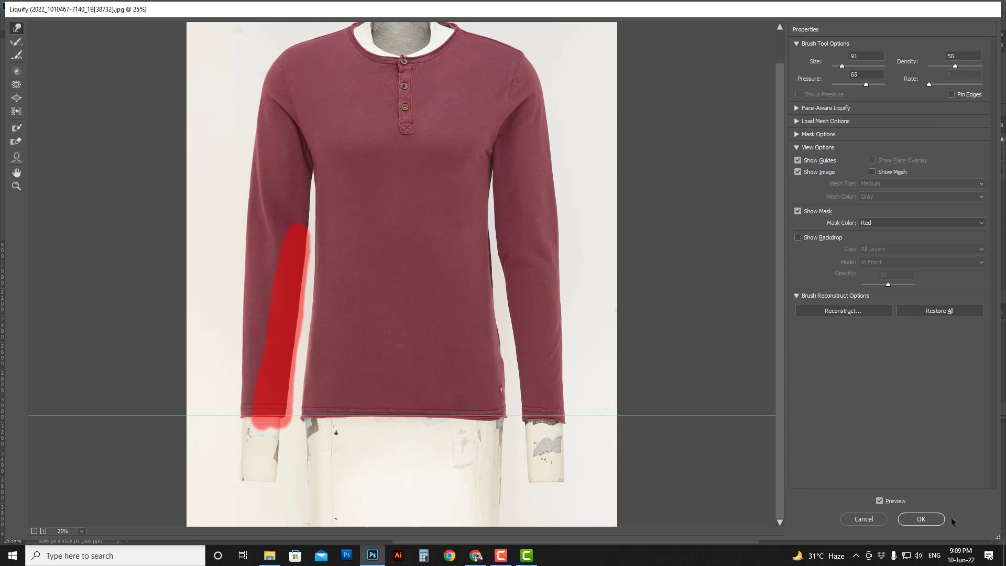
click(921, 519)
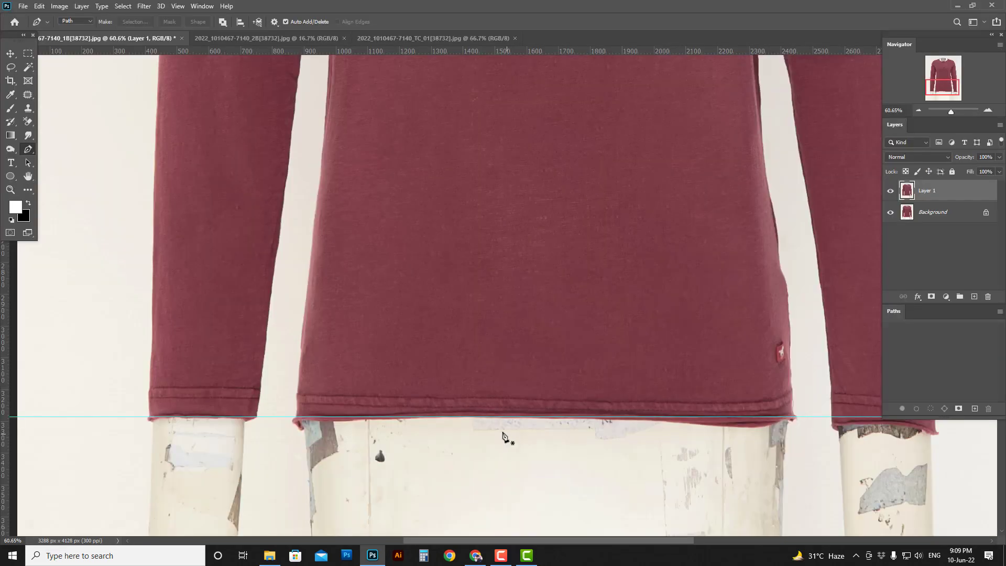
- Start a Pen path from the middle of the hem around the body's lower left corner and save it as Path 1
click(550, 418)
scroll(366, 425, up, 2)
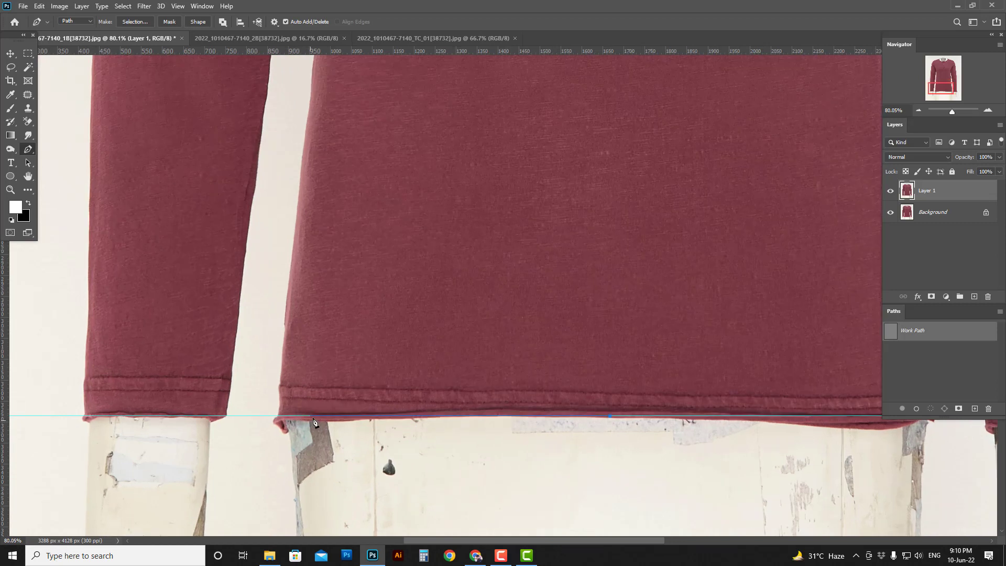
drag(315, 416, 292, 416)
drag(284, 375, 289, 334)
drag(324, 229, 329, 329)
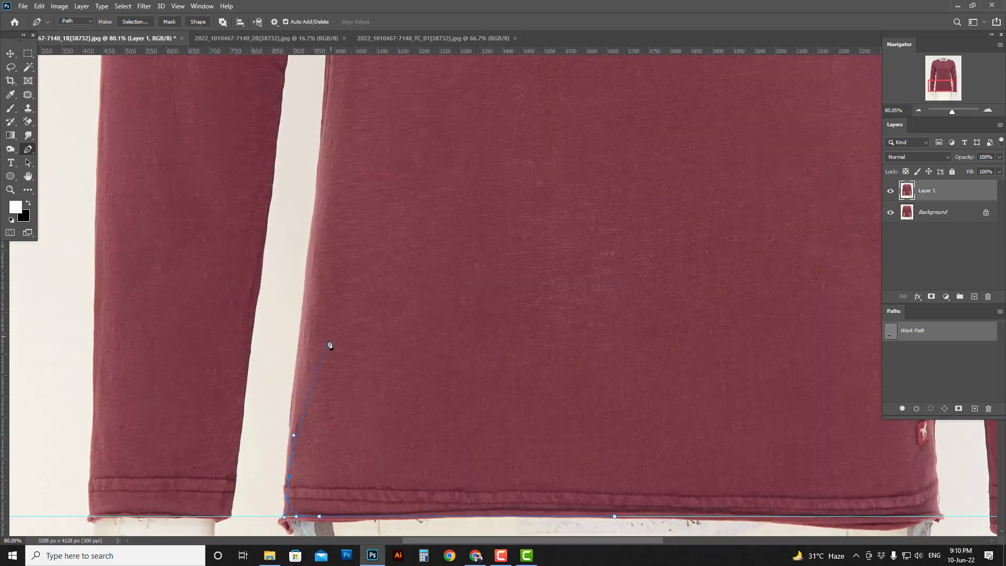
scroll(328, 343, down, 2)
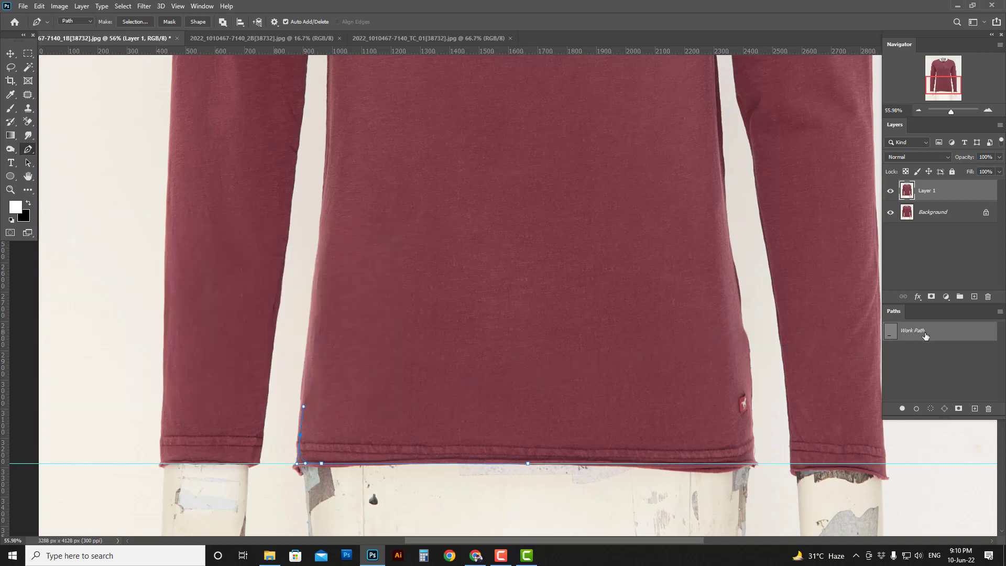
double_click(890, 342)
key(Return)
- Continue the path up the left side of the shirt's body to the underarm
drag(324, 153, 331, 83)
scroll(334, 153, up, 5)
scroll(337, 157, down, 2)
drag(337, 205, 342, 487)
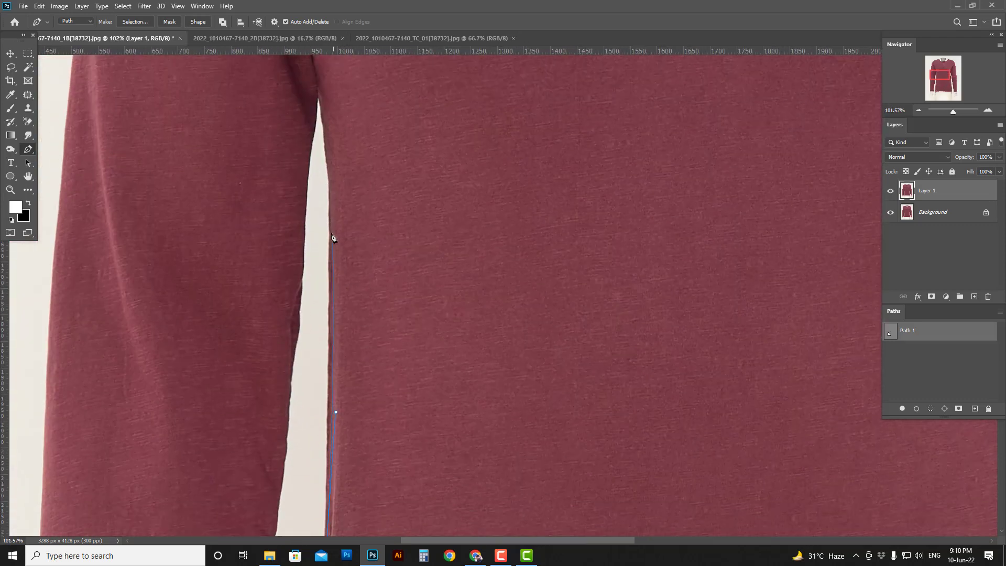
drag(329, 226, 328, 182)
drag(325, 141, 318, 92)
- Extend the path down the left sleeve's inner edge and around the cuff
drag(301, 206, 294, 284)
drag(294, 287, 300, 106)
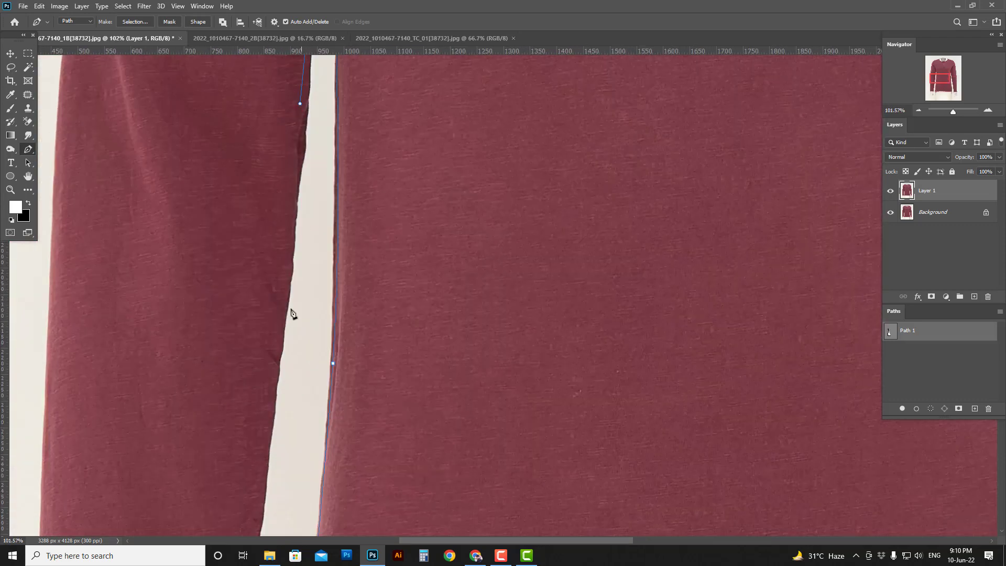
drag(282, 345, 322, 64)
drag(297, 277, 332, 126)
scroll(307, 197, up, 3)
drag(321, 220, 272, 241)
drag(231, 261, 527, 290)
drag(355, 270, 340, 269)
- Trace the path up the left sleeve's outer edge to the upper arm
drag(346, 65, 377, 524)
drag(381, 263, 383, 211)
scroll(385, 210, down, 3)
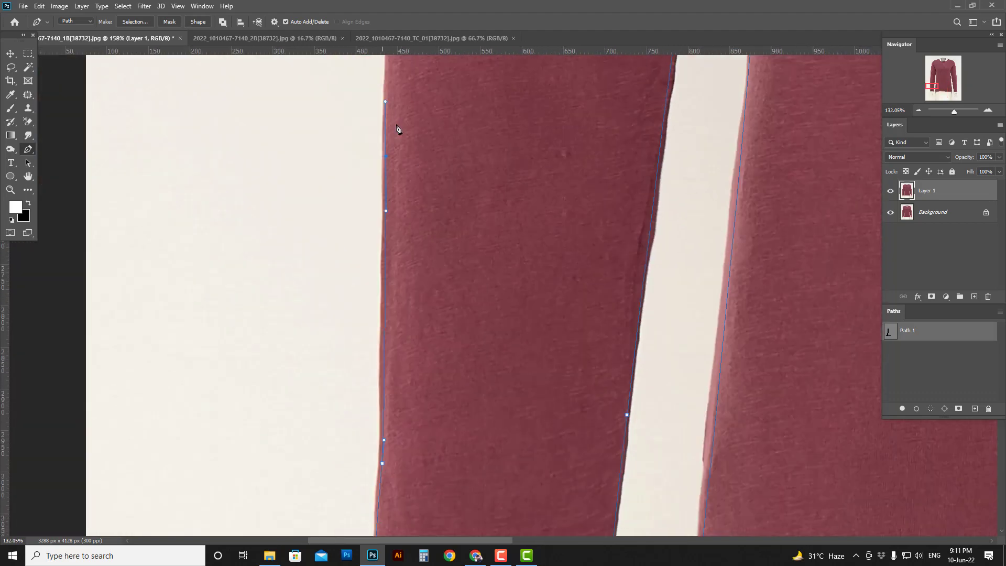
drag(395, 84, 399, 335)
drag(398, 196, 400, 105)
drag(401, 105, 402, 431)
drag(433, 95, 388, 424)
drag(405, 307, 426, 188)
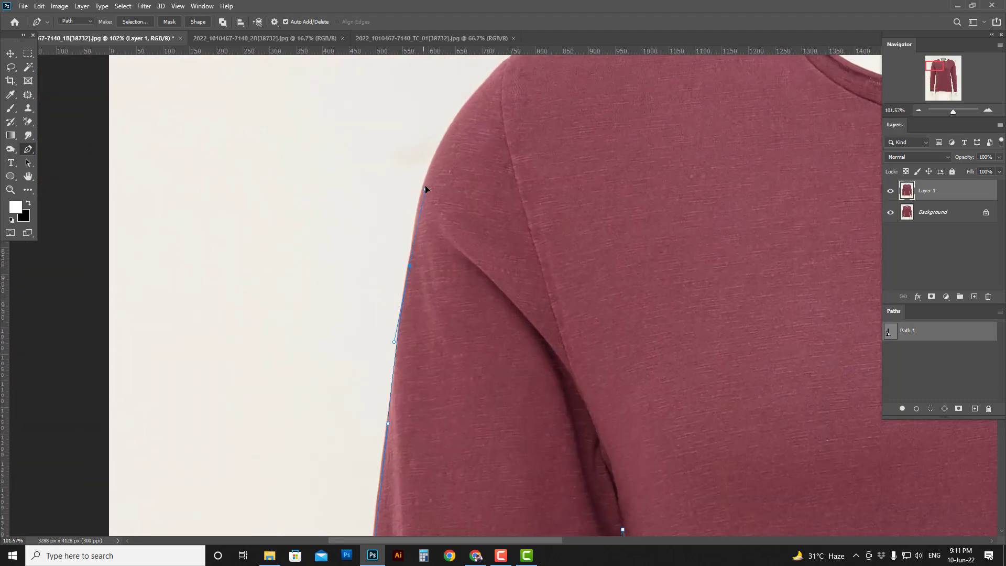
- Carry the path over the left shoulder curve and along the shoulder line to the collar
drag(492, 80, 382, 286)
drag(510, 252, 582, 229)
scroll(440, 292, up, 1)
drag(627, 212, 462, 271)
click(440, 291)
scroll(450, 284, up, 3)
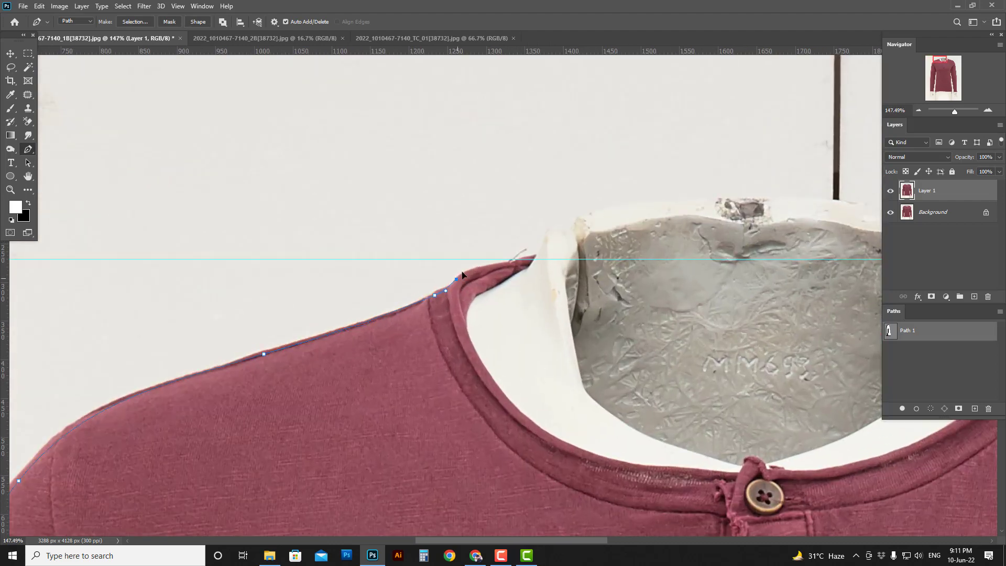
- Continue the path around the left collar tip and along the neckline's inner edge to the top button at the centre
drag(536, 257, 471, 298)
drag(475, 346, 429, 249)
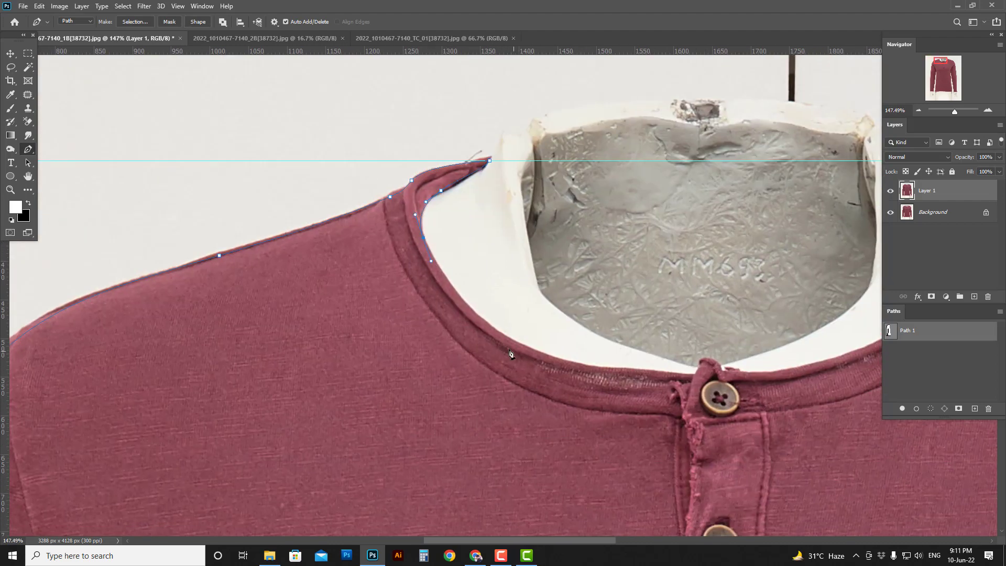
drag(551, 365, 410, 326)
drag(360, 296, 397, 321)
scroll(466, 329, up, 3)
drag(469, 331, 492, 332)
click(582, 340)
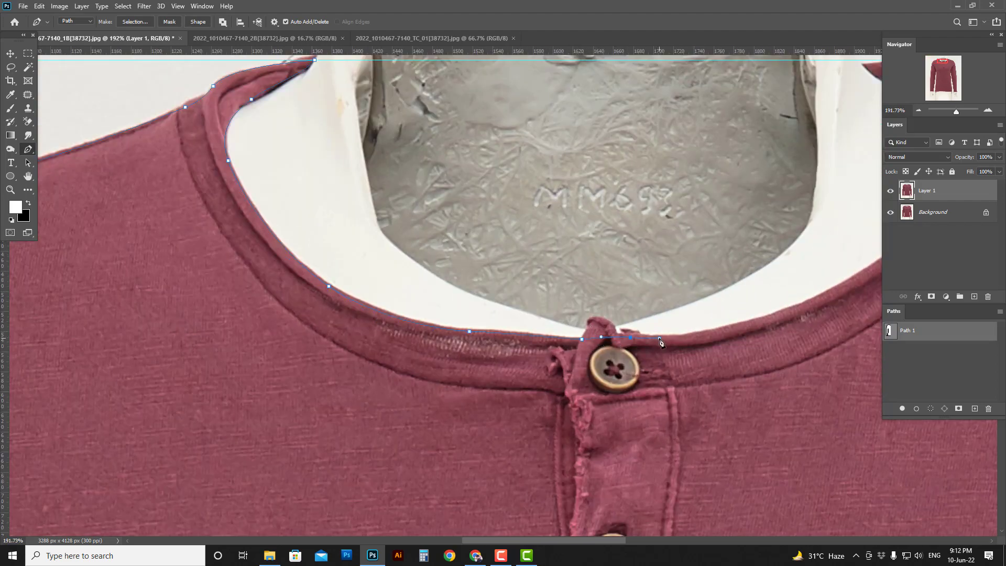
scroll(659, 341, down, 20)
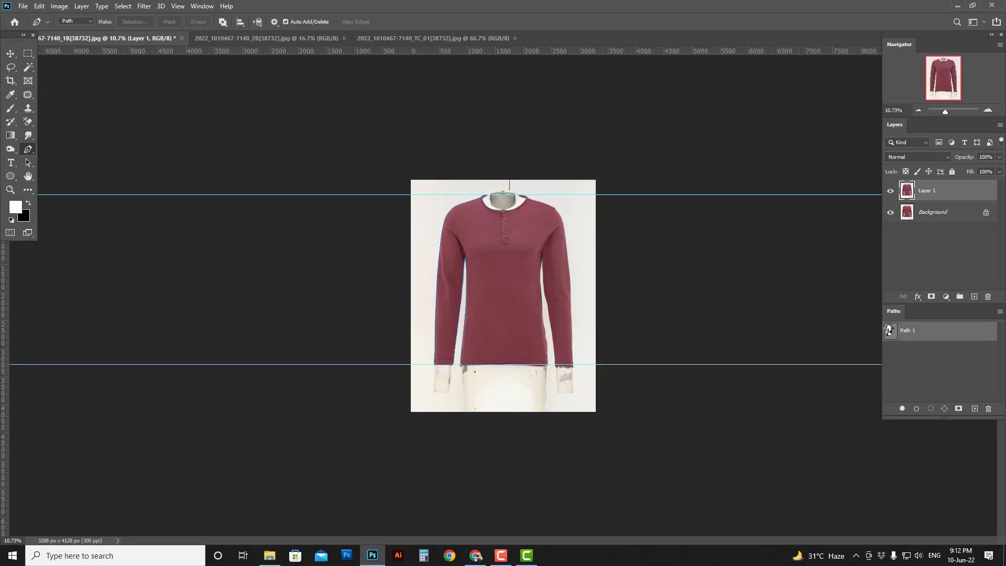
- Copy the traced half-shirt outline from Path 1 into a new path
ctrl+click(893, 334)
key(ctrl+d)
click(913, 335)
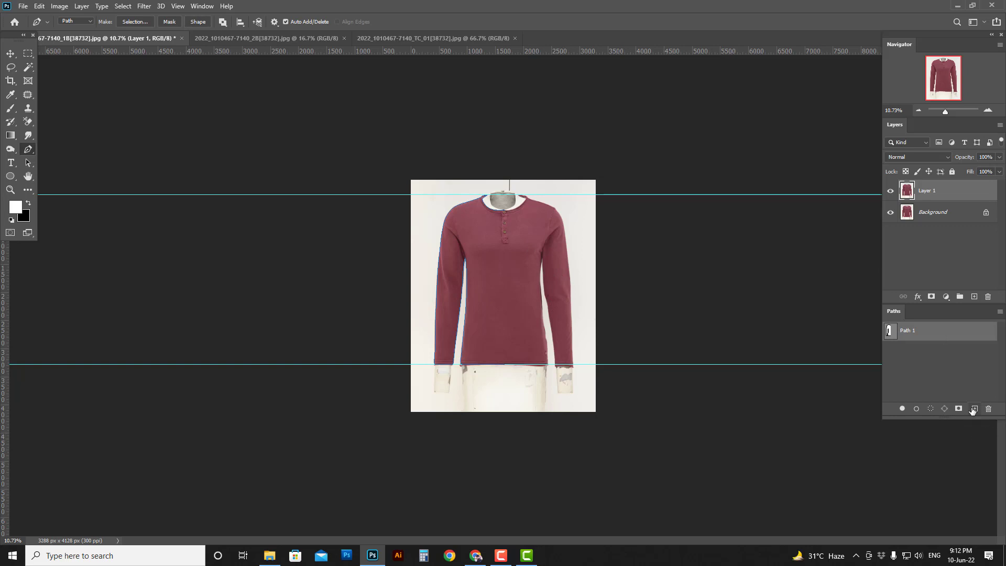
click(973, 409)
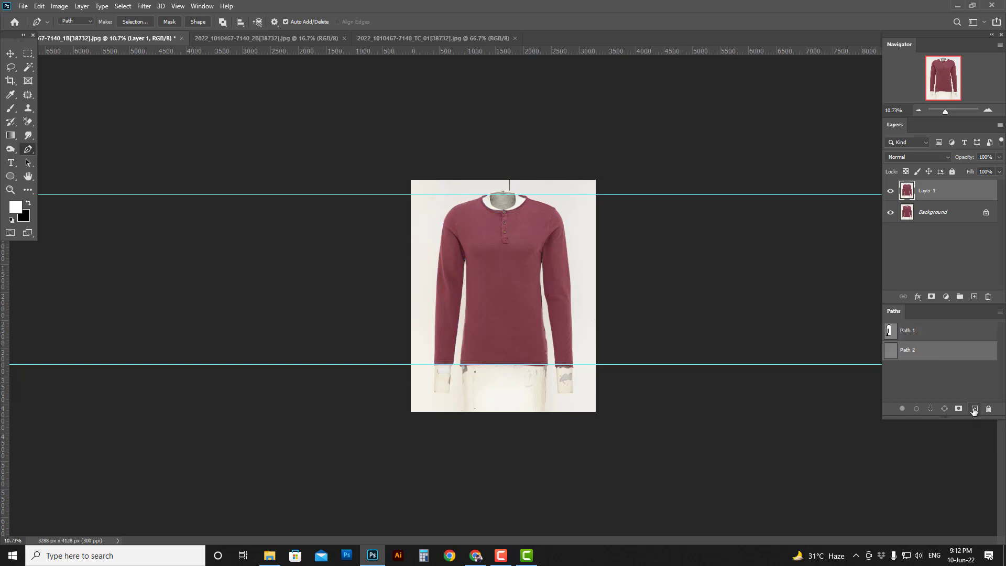
key(ctrl+v)
- Flip the copied half-shirt path horizontally and position it over the right half of the shirt, meeting the centre line
key(ctrl+t)
right_click(485, 272)
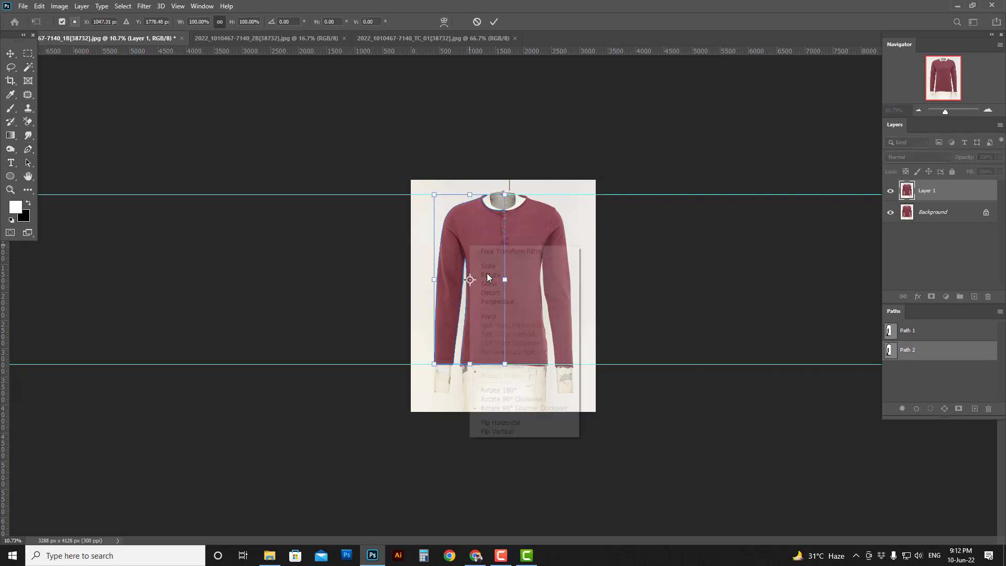
click(508, 423)
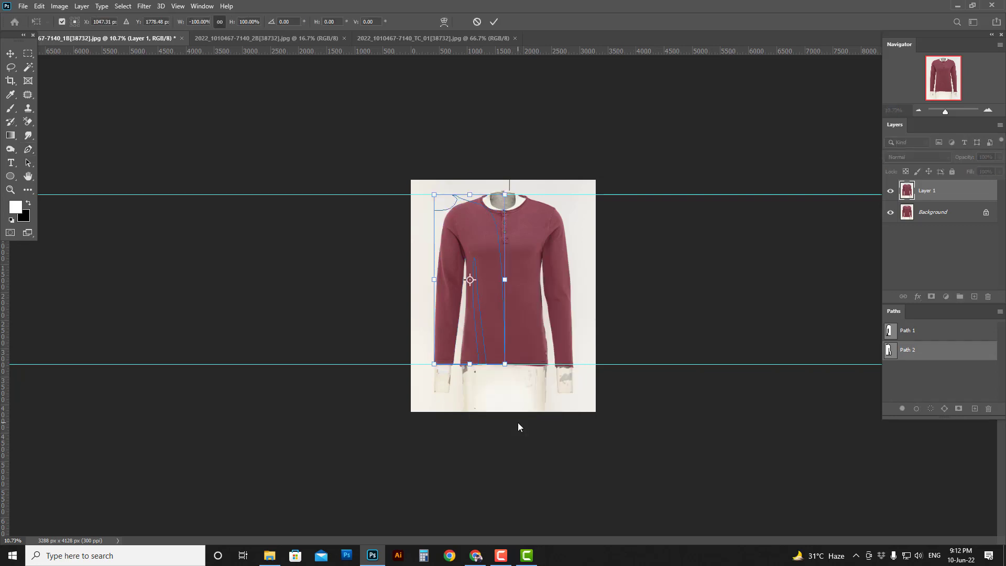
drag(465, 235, 534, 223)
drag(534, 195, 605, 222)
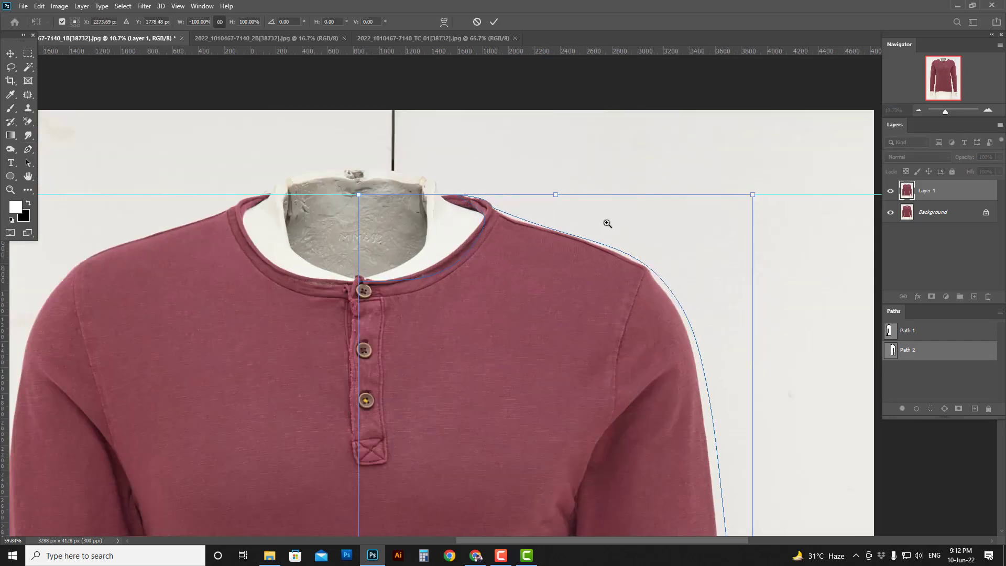
drag(483, 428, 538, 352)
scroll(550, 86, down, 7)
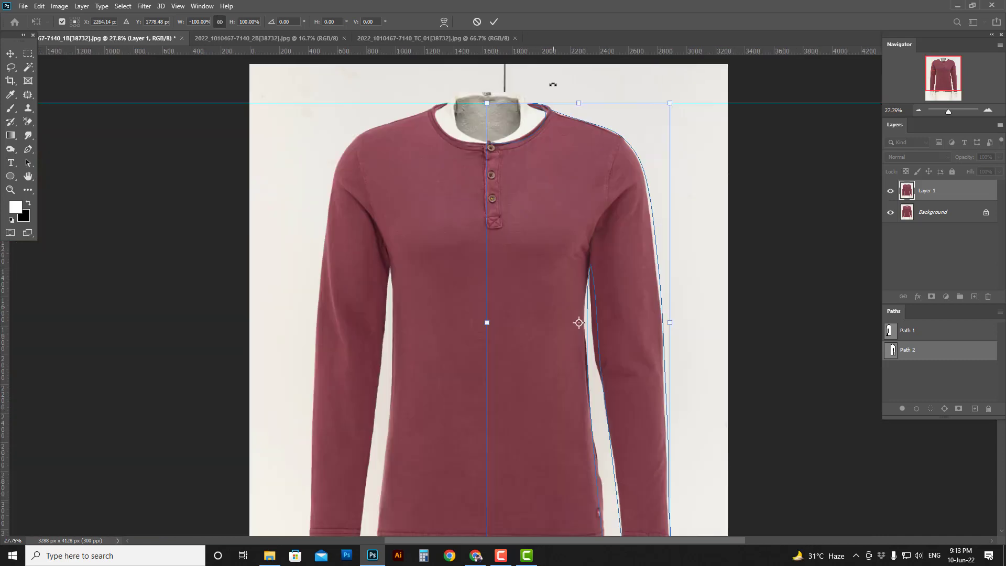
scroll(550, 87, up, 3)
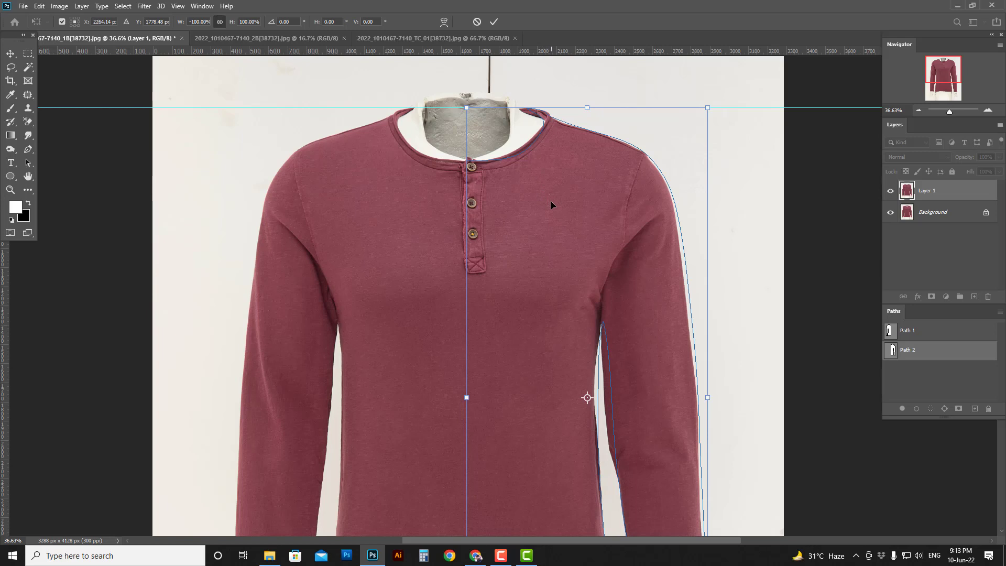
key(Return)
- Combine the mirrored half with the original in Path 1, remove Path 2, and join the halves at the neckline centre
key(p)
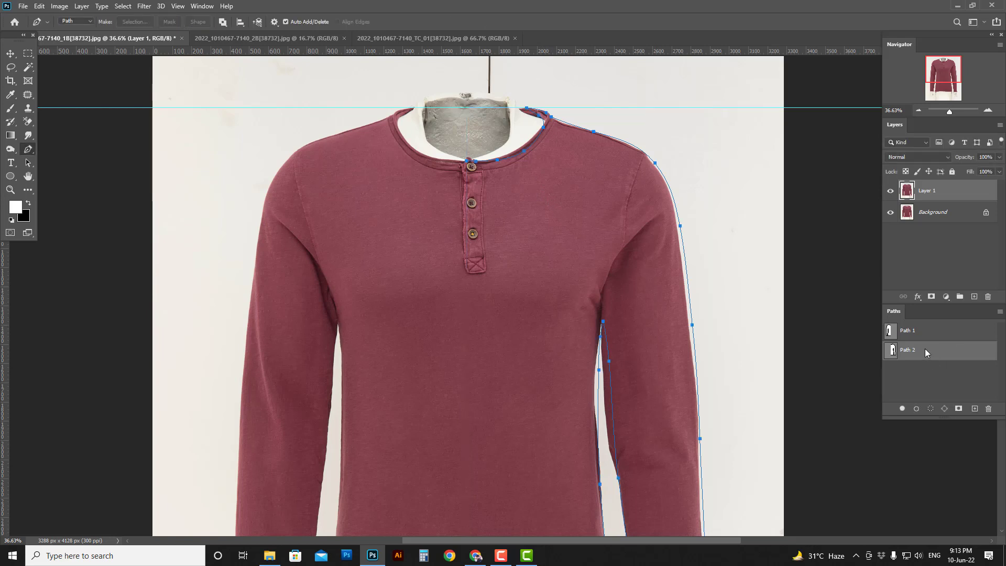
key(Delete)
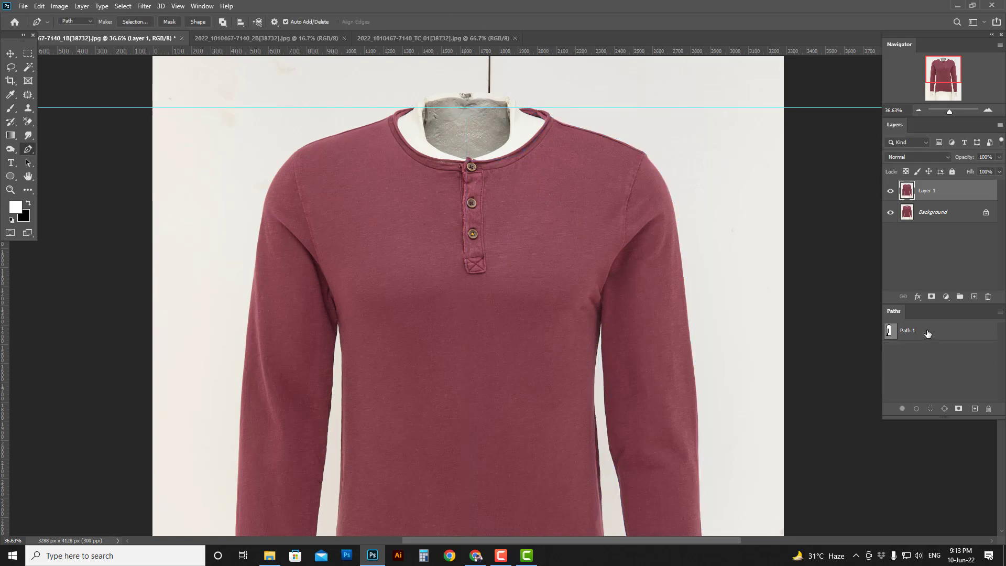
click(927, 333)
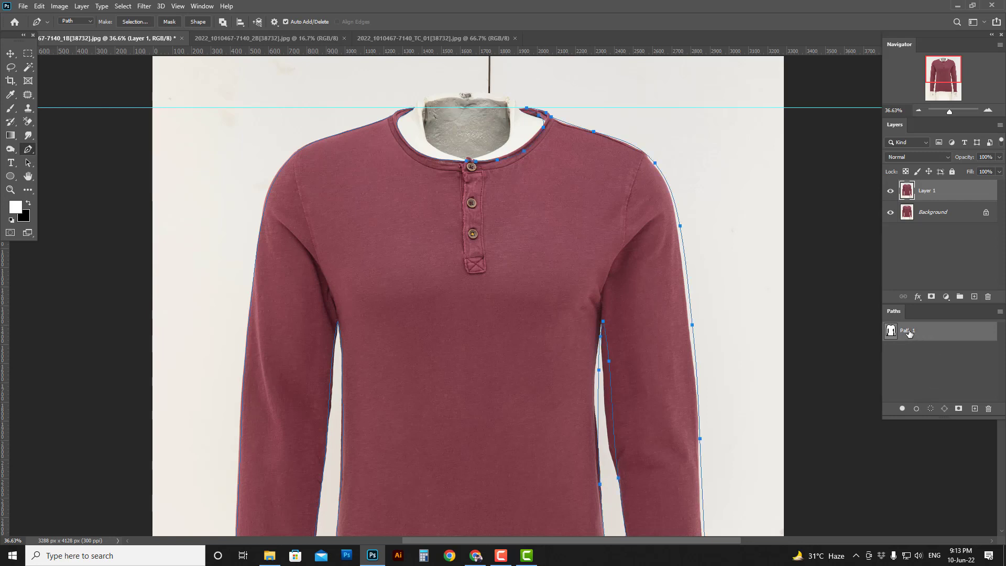
drag(436, 154, 427, 232)
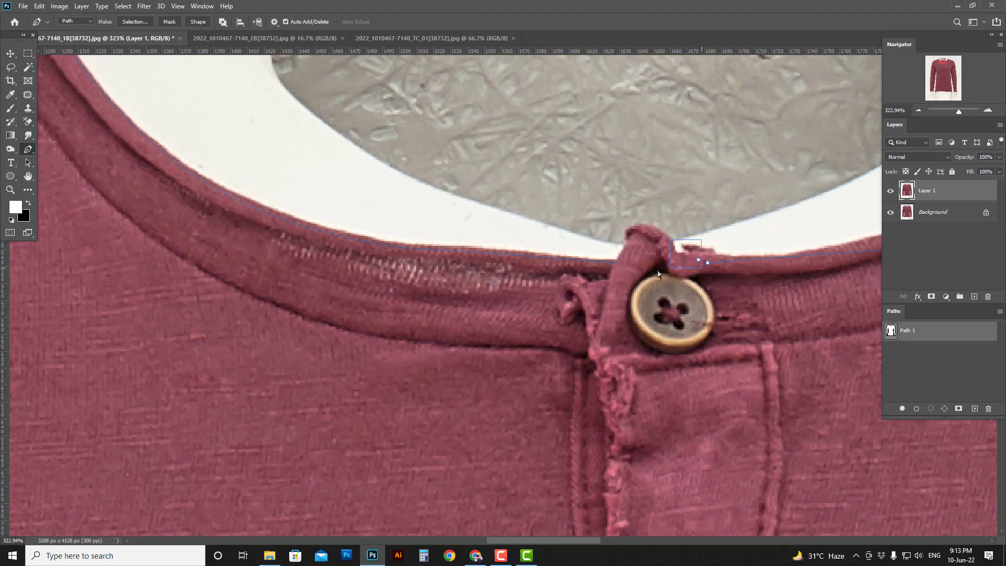
key(ctrl+0)
key(ctrl+0)
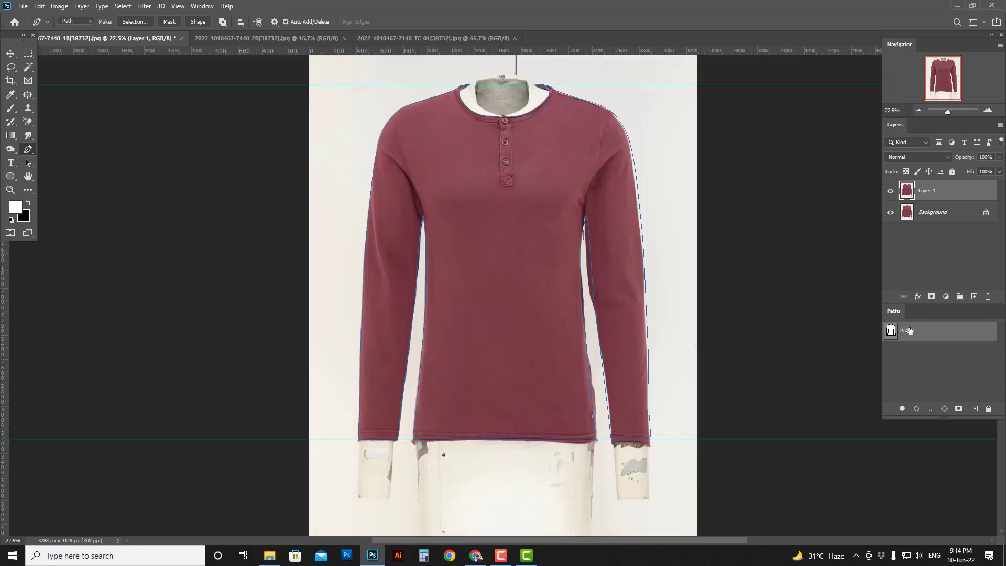
- Load Path 1 as a selection, preview it in Quick Mask mode, and deselect
ctrl+click(890, 329)
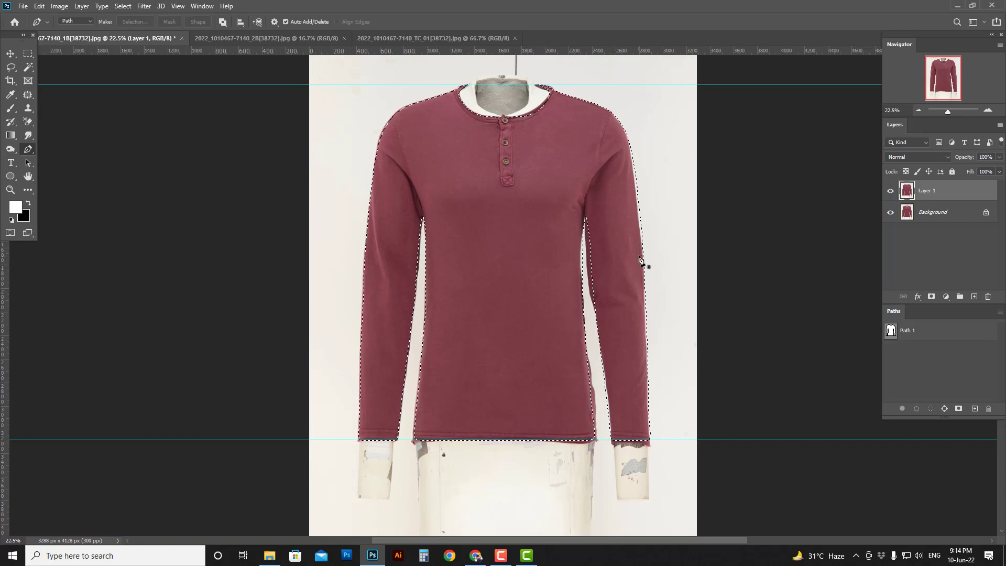
key(q)
key(q)
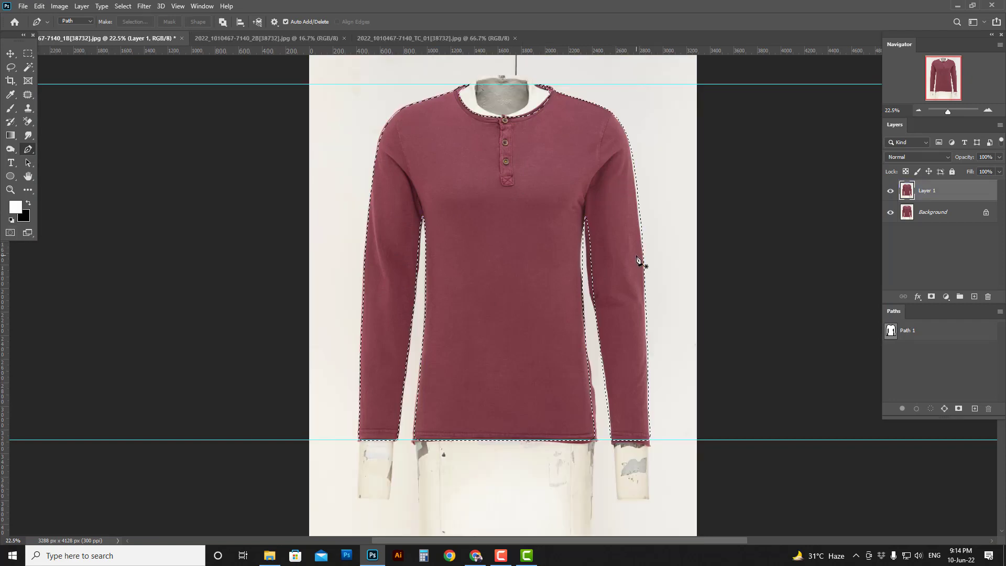
key(ctrl+d)
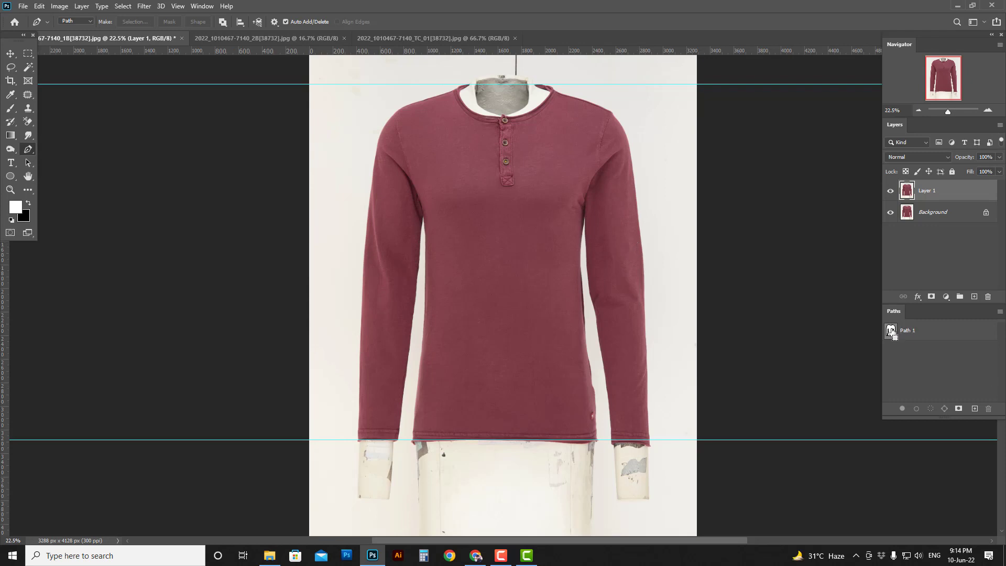
- Load Path 1 as a selection and stroke it on a new layer with a 5 px pure red line, centred
ctrl+click(892, 333)
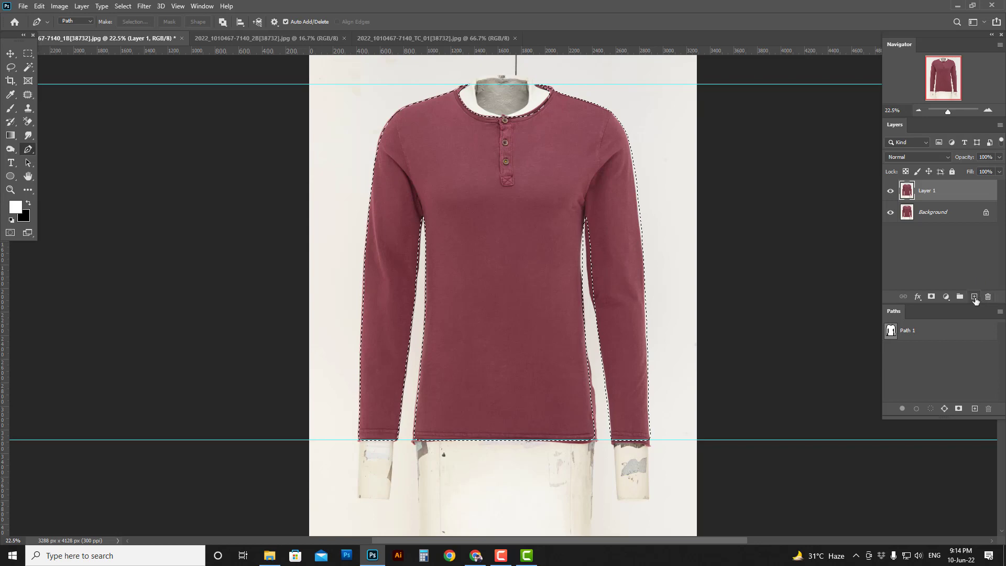
click(974, 297)
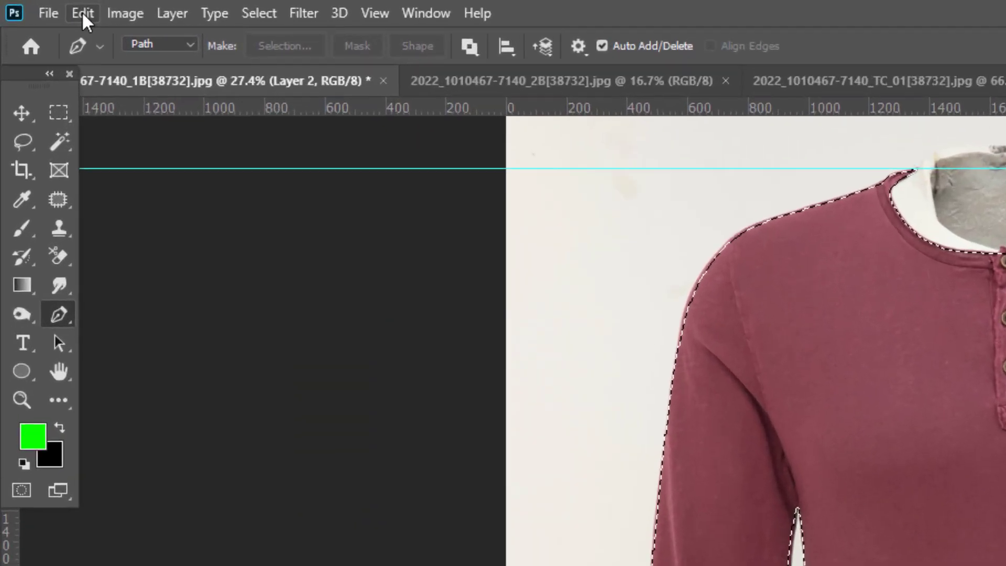
click(83, 13)
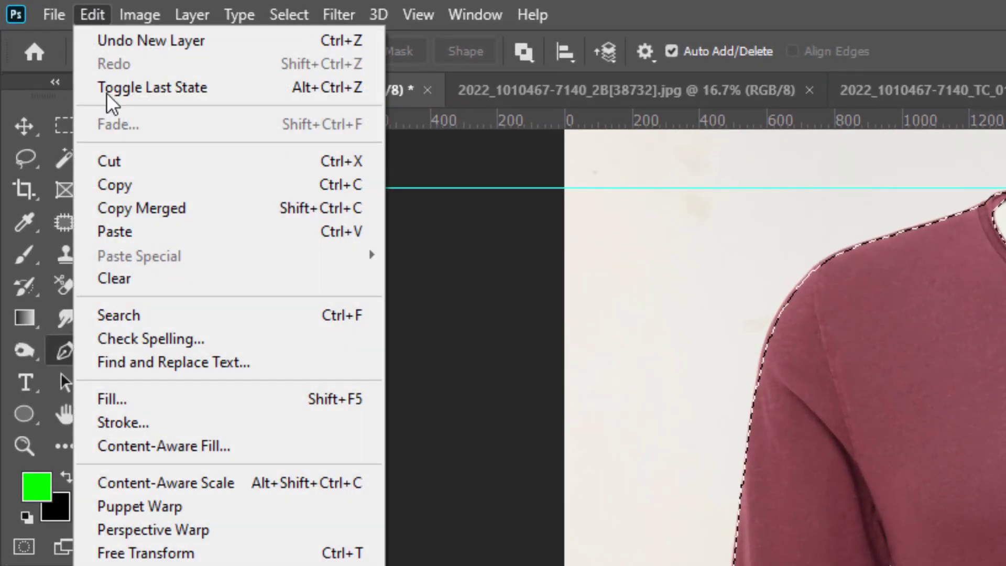
click(146, 422)
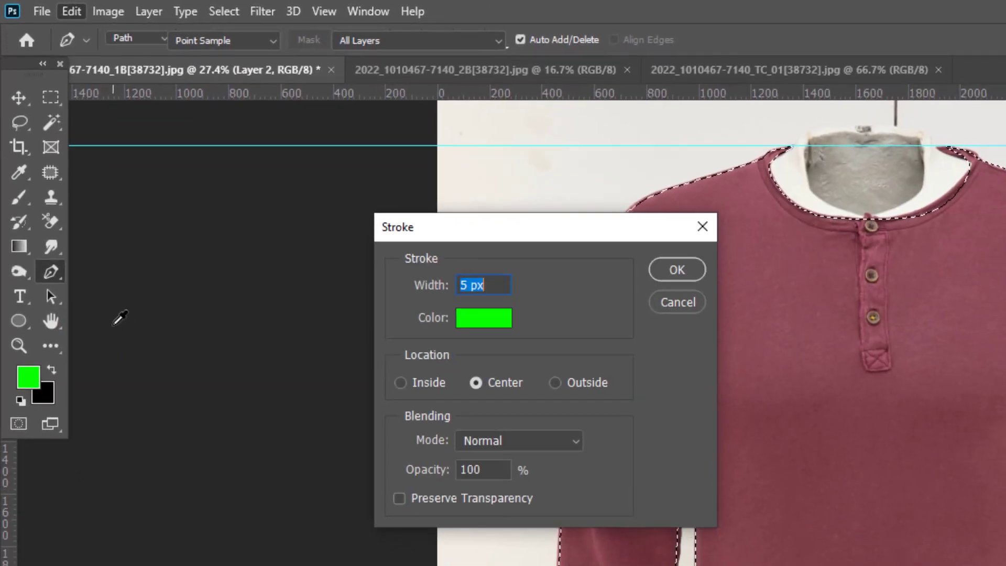
click(480, 315)
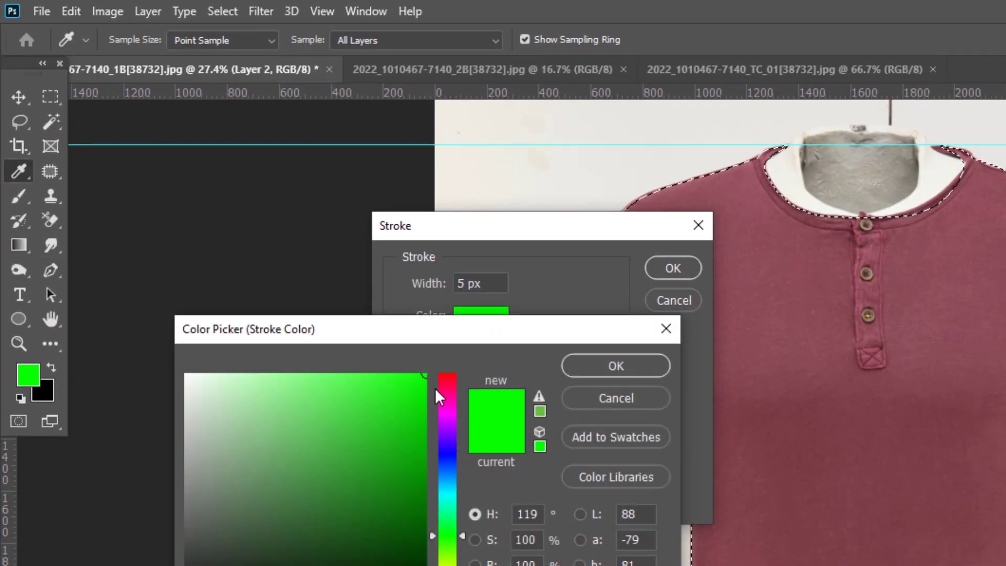
click(448, 380)
click(447, 380)
click(602, 369)
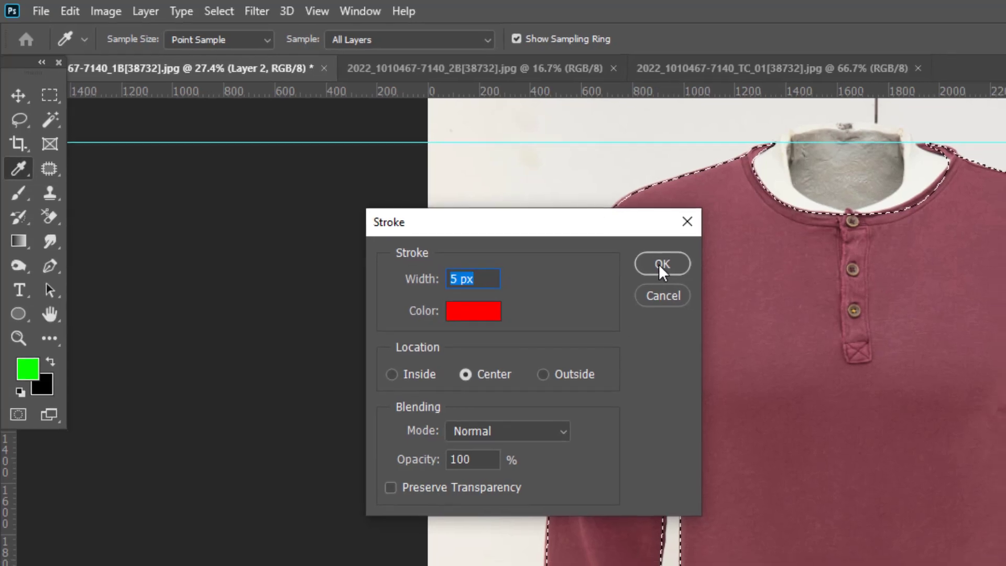
click(668, 268)
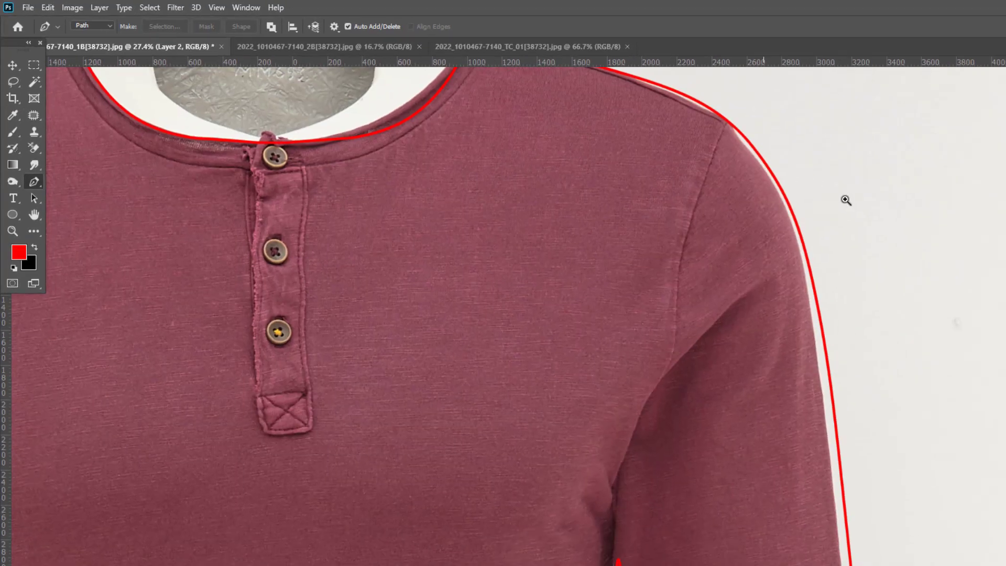
- Open Layer 1 in Liquify and show Layer 2 as the backdrop in front, at 90 opacity
drag(845, 200, 827, 196)
drag(678, 162, 655, 154)
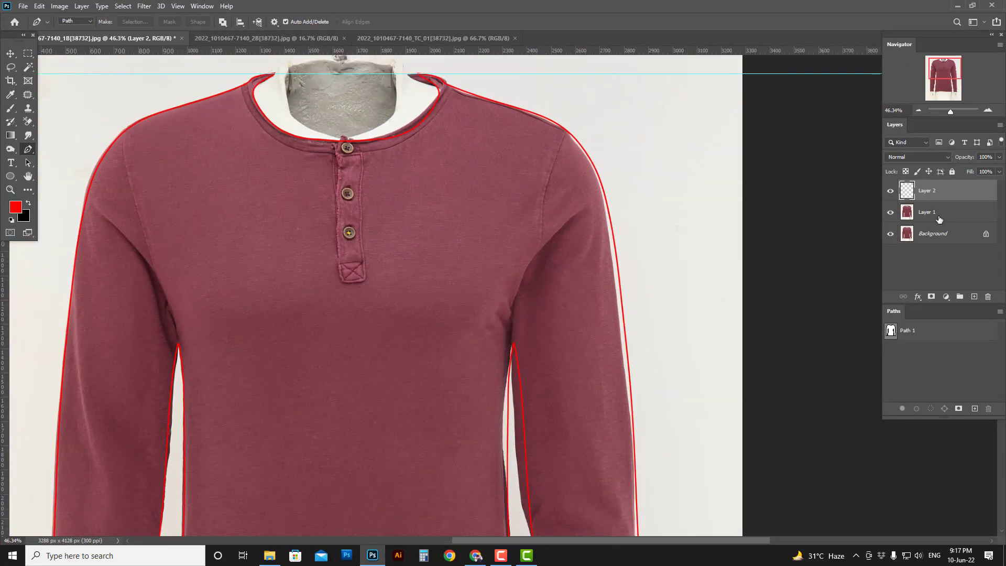
click(933, 216)
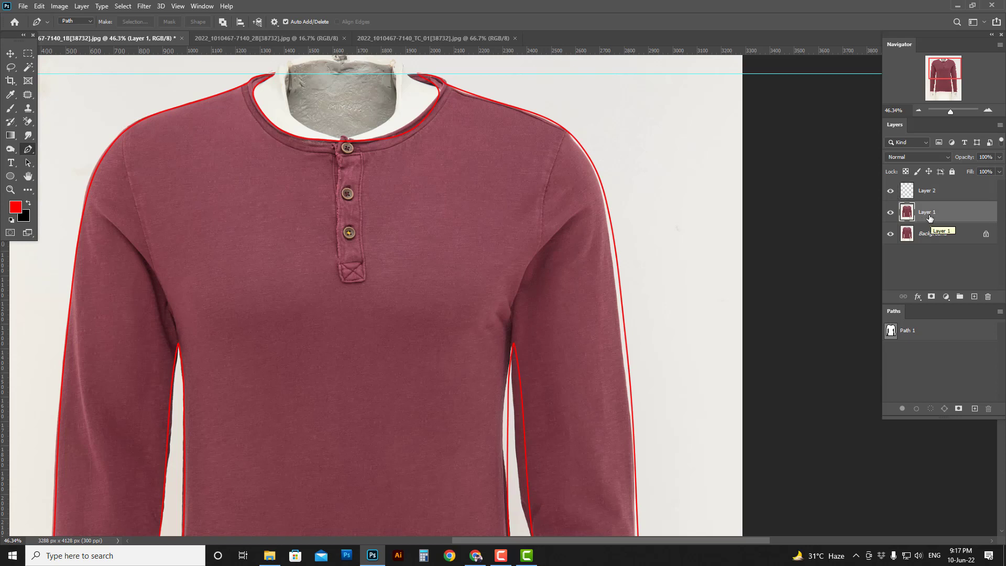
key(ctrl+shift+x)
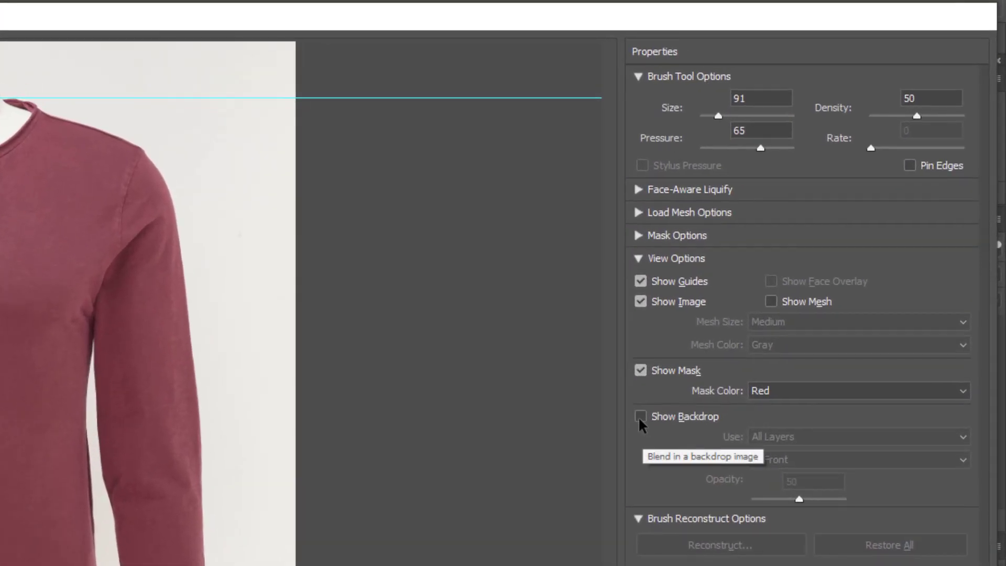
click(640, 416)
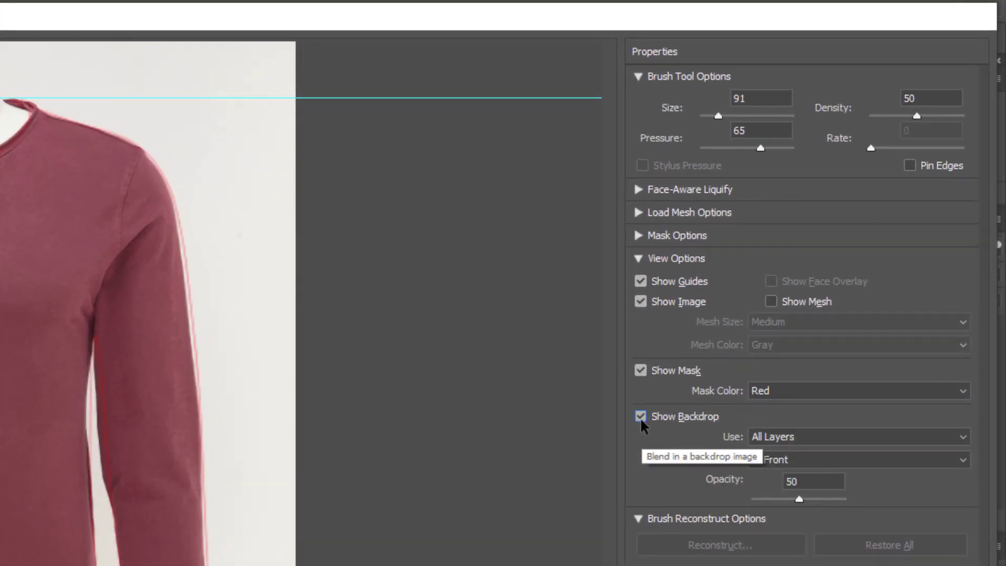
click(803, 439)
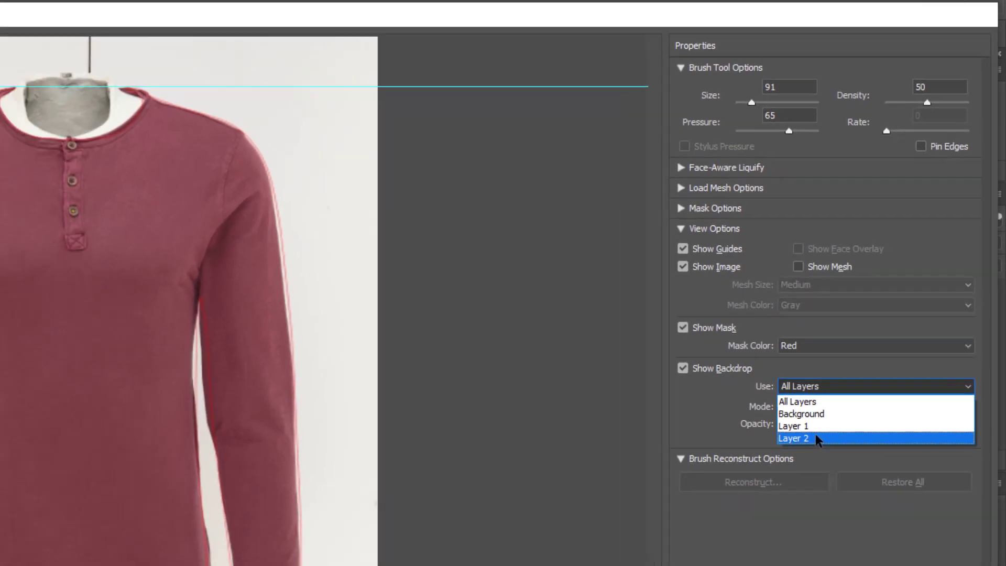
click(793, 495)
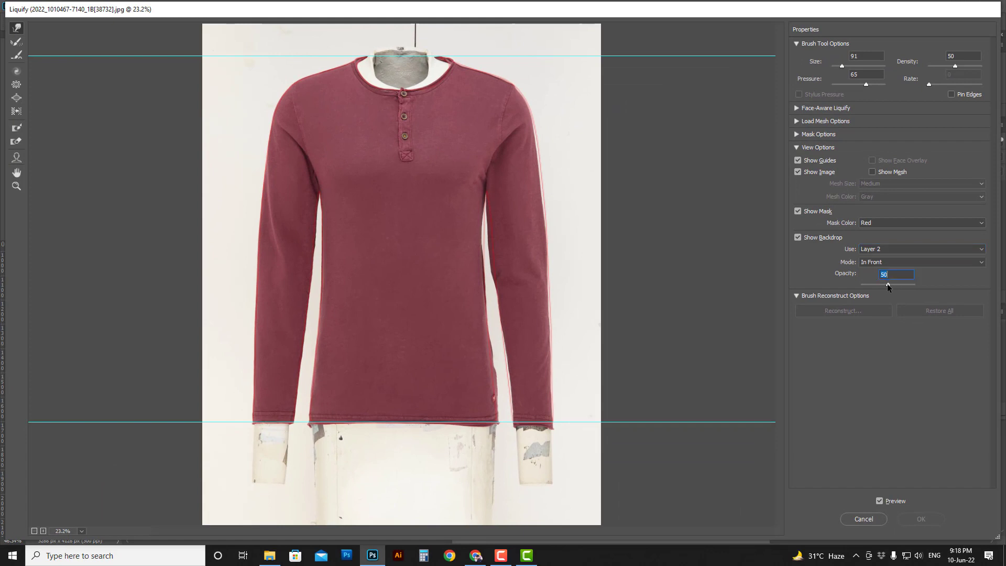
drag(898, 285, 908, 285)
- Push the right-hand curve of the shirt's neckline to the red outline with the Forward Warp tool, enlarging the brush to 380
scroll(508, 158, up, 4)
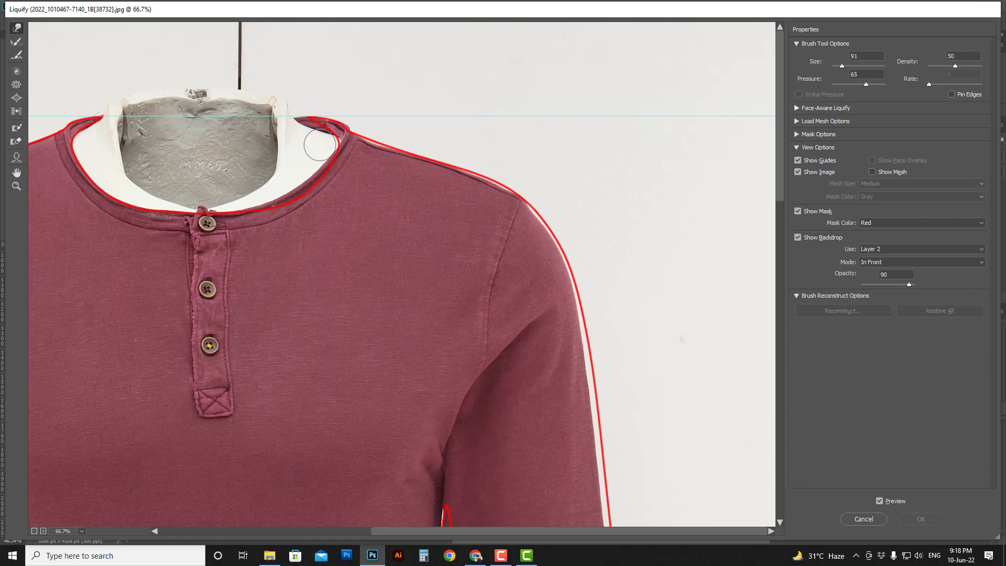
drag(273, 229, 281, 216)
drag(281, 216, 329, 224)
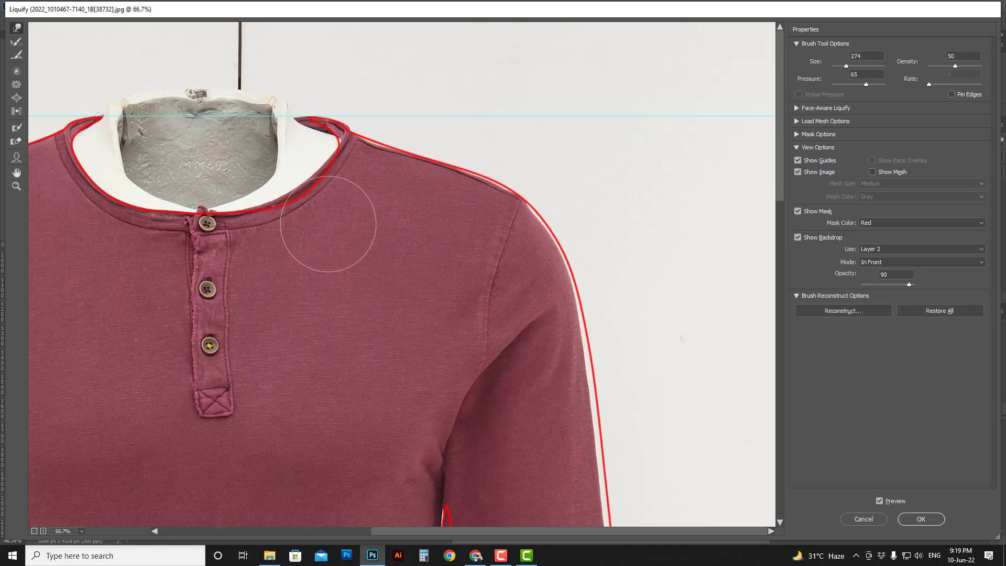
key(alt)
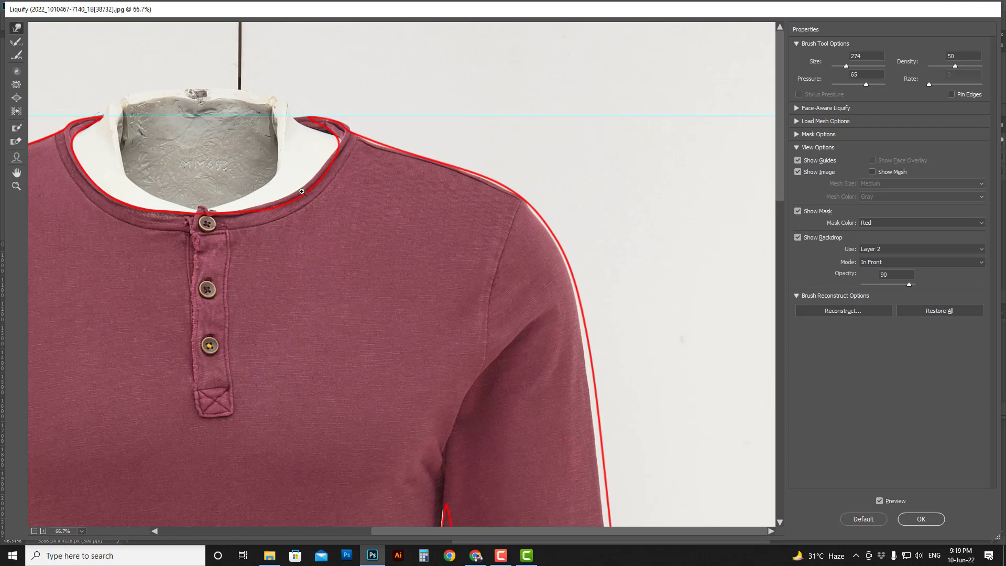
ctrl+click(302, 191)
mouse_move(355, 264)
mouse_down()
mouse_move(433, 283)
mouse_move(391, 290)
mouse_up()
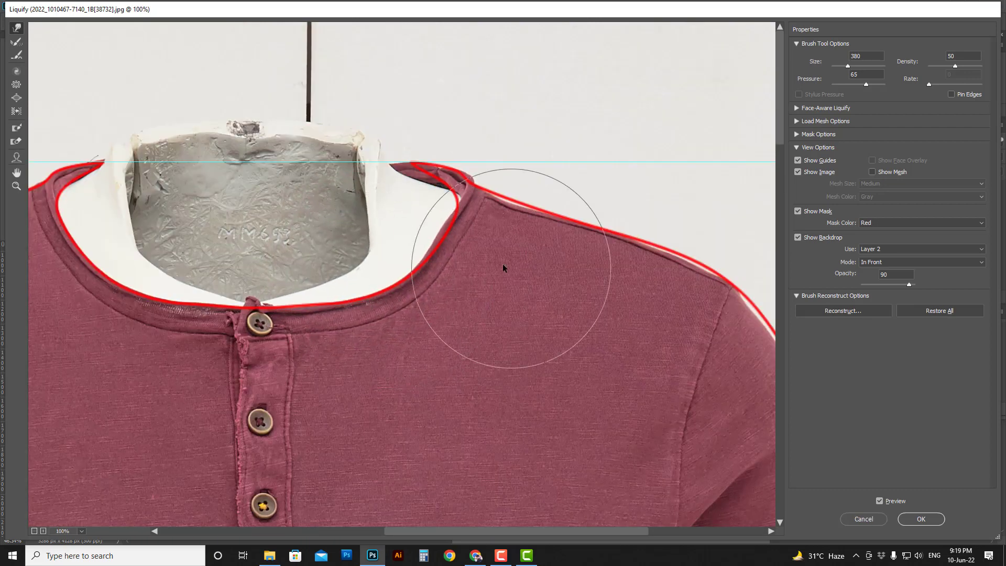
- Warp the right-hand collar tip and the start of the shoulder seam to the red outline, reducing the brush to 147
drag(511, 268, 470, 266)
drag(446, 229, 455, 217)
drag(390, 160, 413, 159)
ctrl+click(466, 197)
drag(397, 277, 317, 280)
mouse_move(475, 287)
mouse_down()
mouse_move(547, 307)
mouse_move(490, 272)
mouse_up()
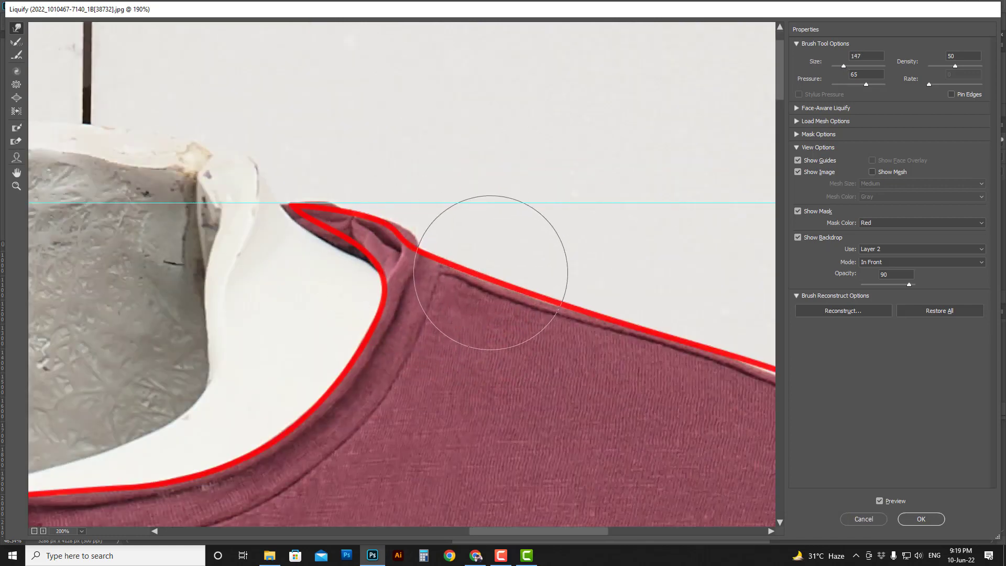
- Push the right-hand shoulder slope and upper sleeve curve out to the red outline, starting with a brush size of 215
scroll(490, 272, down, 2)
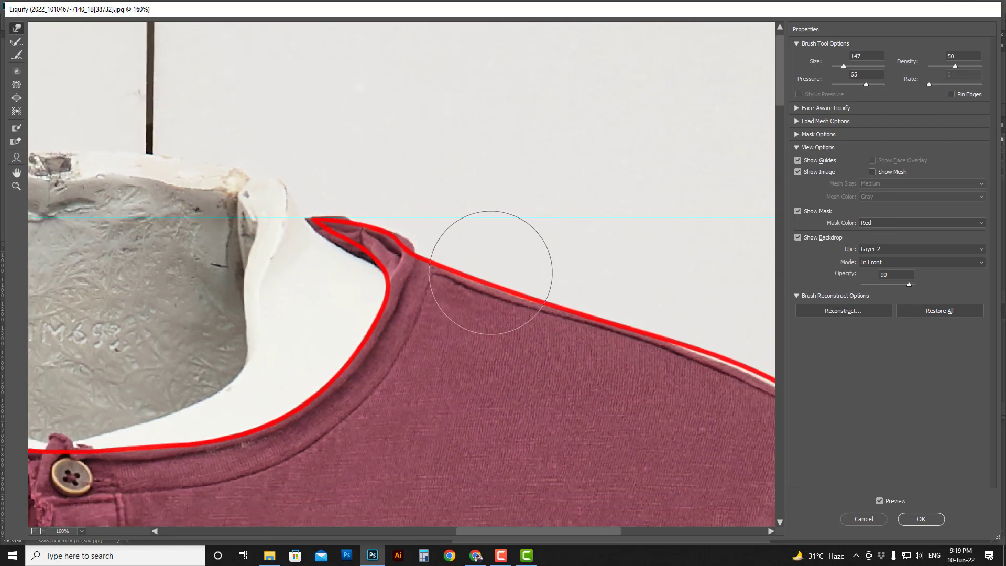
scroll(489, 273, down, 6)
drag(623, 260, 471, 207)
drag(472, 206, 528, 236)
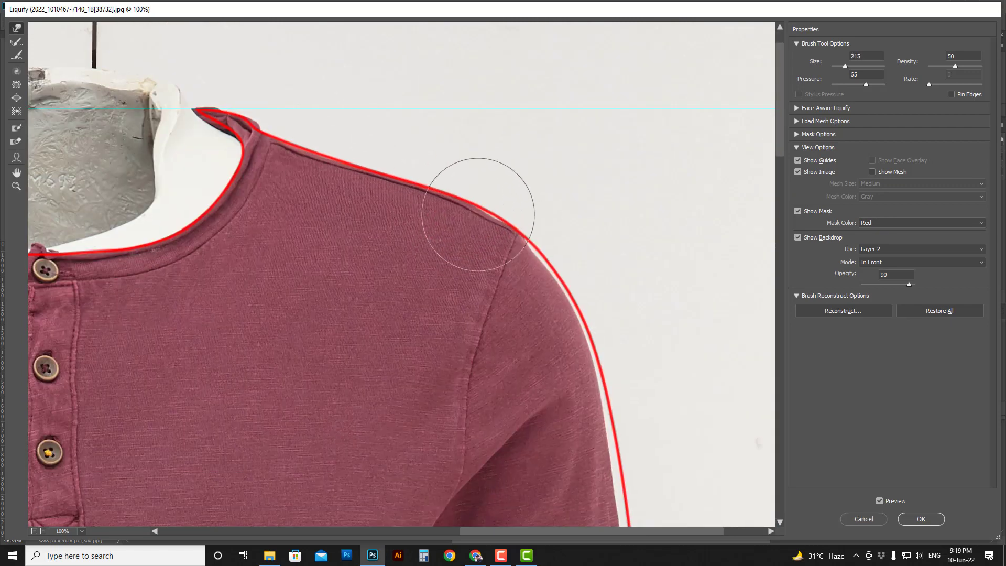
drag(525, 272, 542, 266)
drag(592, 378, 503, 256)
mouse_move(502, 256)
mouse_down()
mouse_move(530, 272)
mouse_move(581, 267)
mouse_up()
drag(516, 252, 529, 244)
drag(391, 153, 394, 146)
- Push the outer edge of the right-hand sleeve out to the red outline along its length with a brush size of 501
drag(539, 383, 505, 186)
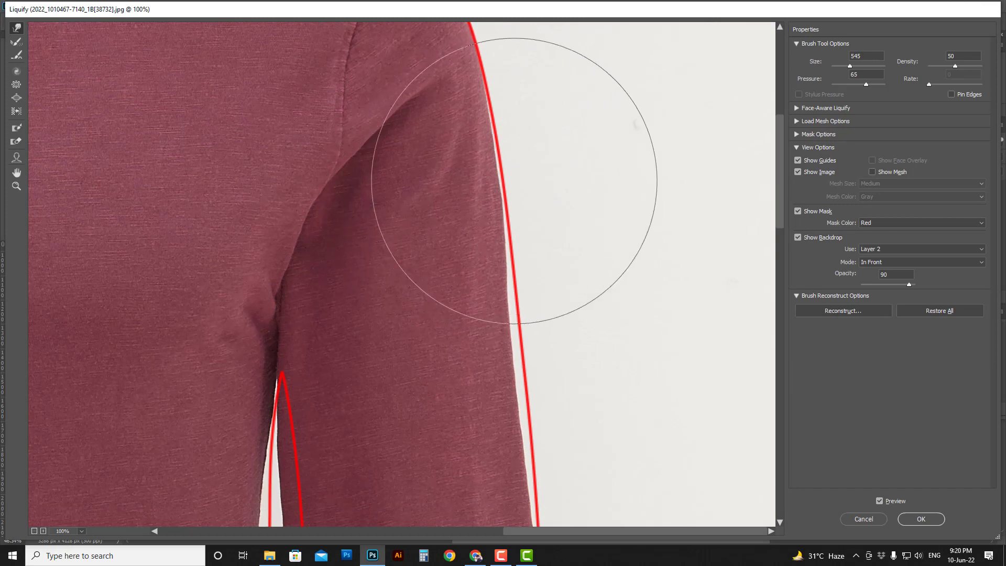
drag(494, 179, 483, 179)
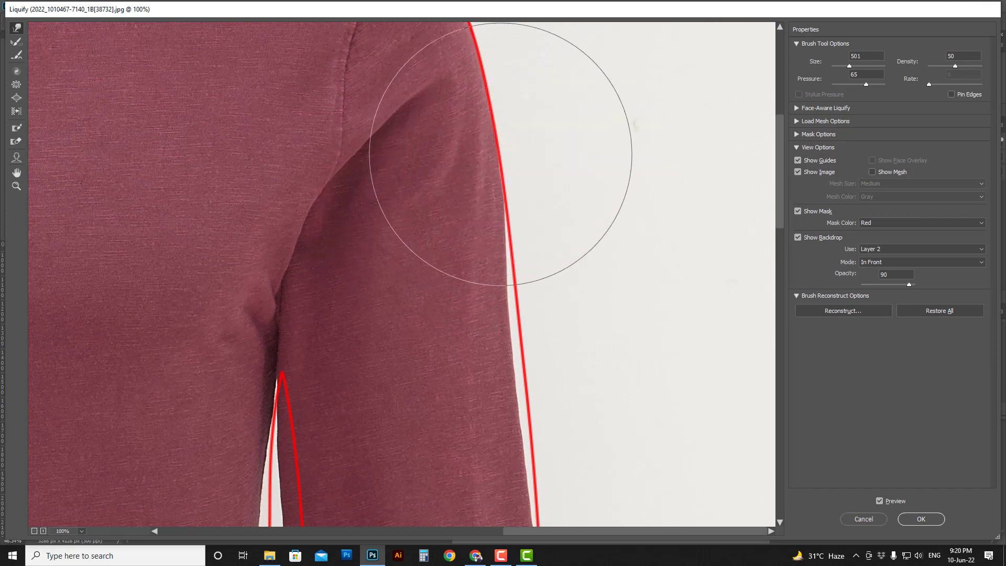
drag(520, 366, 539, 337)
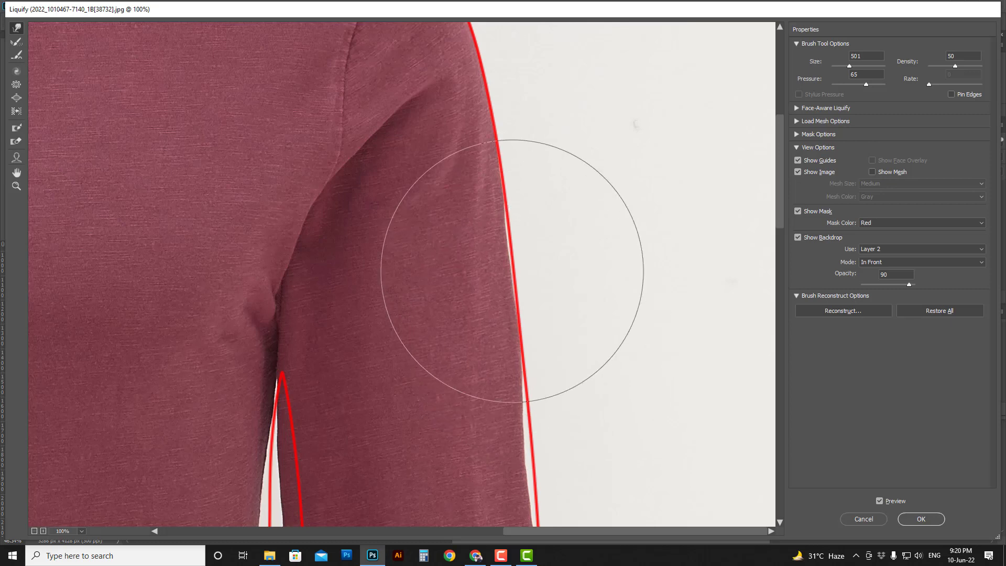
scroll(500, 210, down, 5)
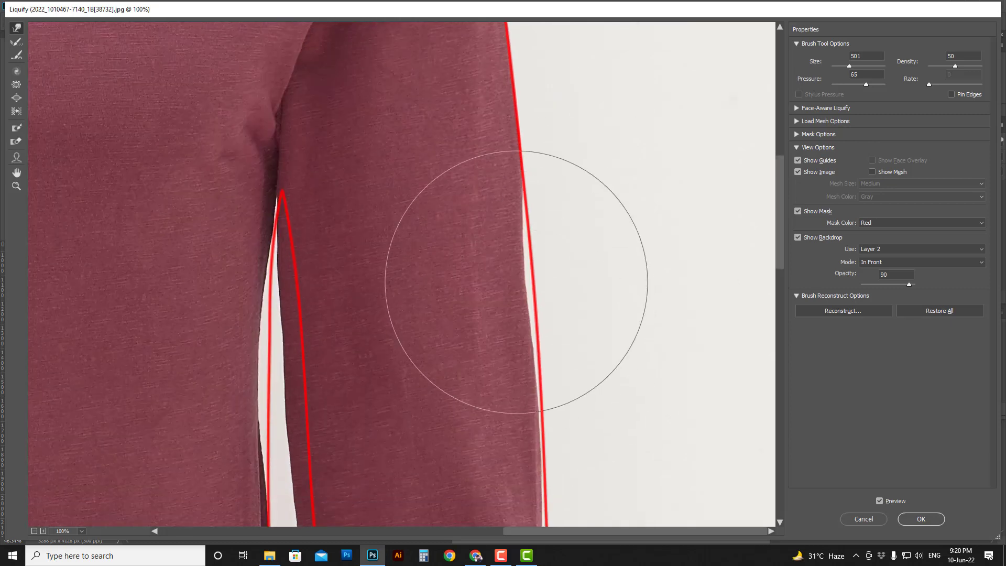
scroll(545, 292, down, 15)
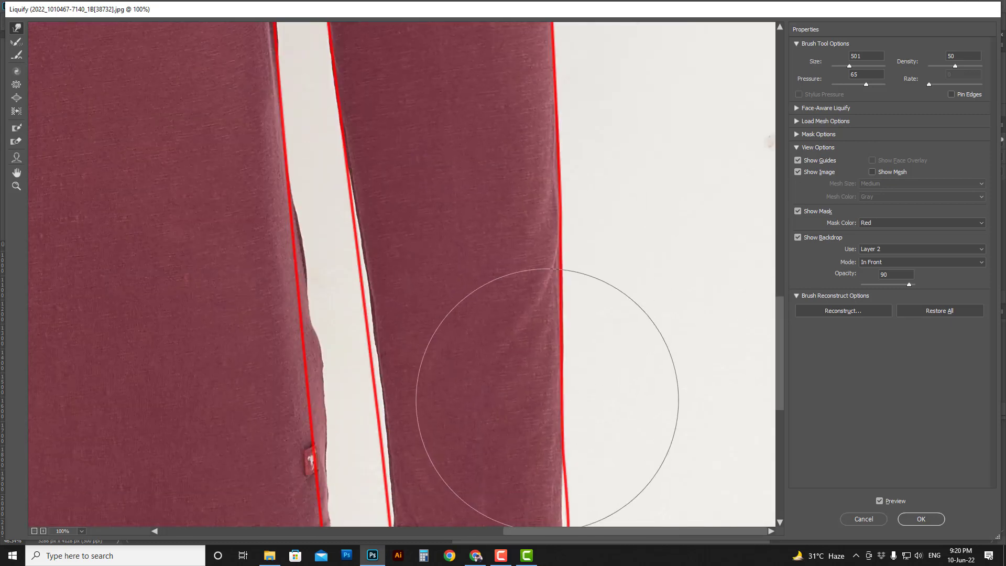
- Warp the cuff and inner edge of the right-hand sleeve to the red outline, reducing the brush to 185 at the cuff
scroll(546, 401, down, 6)
key(bracketleft)
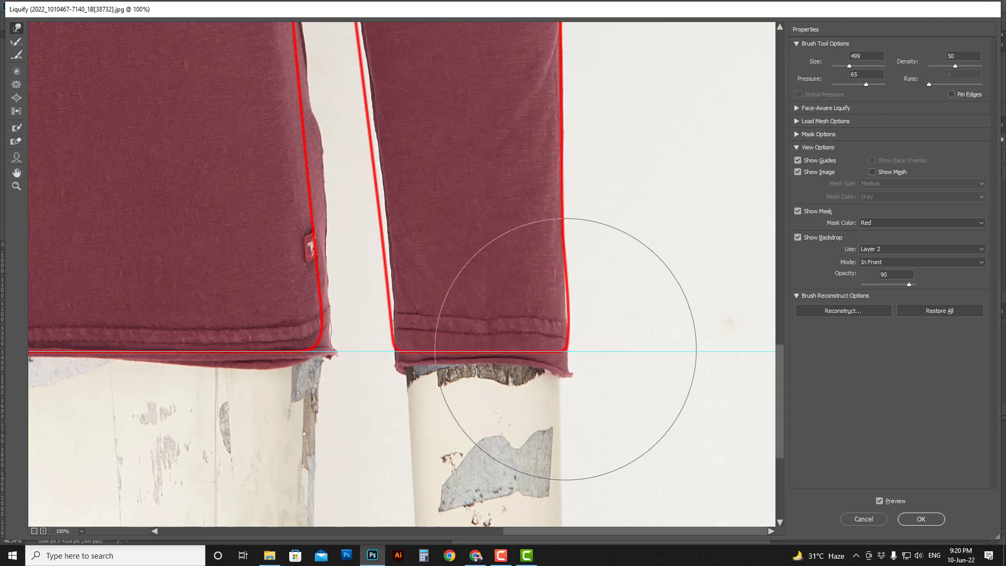
key(bracketleft)
drag(587, 344, 524, 334)
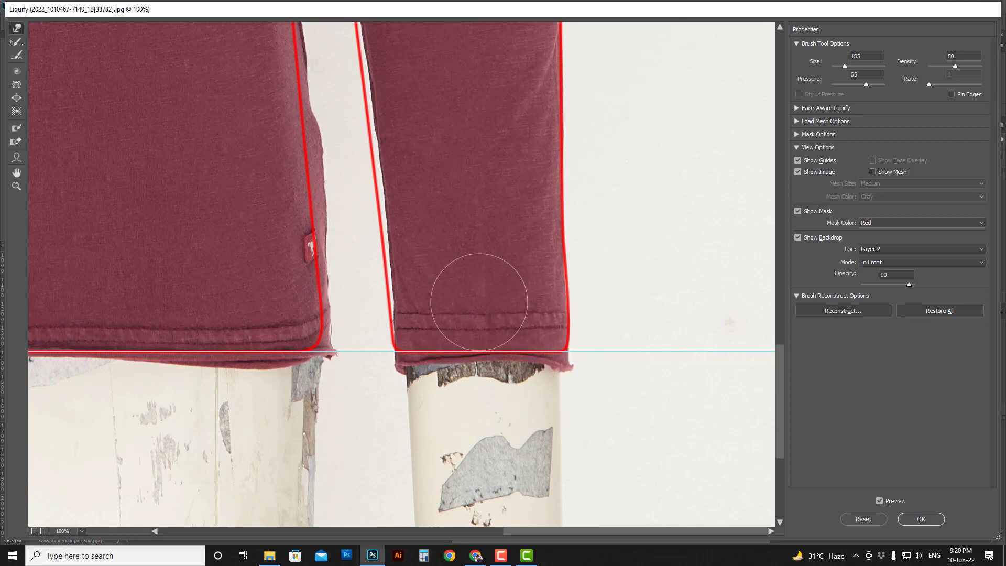
mouse_move(400, 69)
mouse_down()
mouse_move(435, 240)
mouse_move(388, 316)
mouse_up()
drag(445, 461, 544, 131)
scroll(653, 412, down, 1)
mouse_move(388, 68)
mouse_down()
mouse_move(375, 312)
mouse_move(426, 321)
mouse_up()
drag(697, 248, 625, 210)
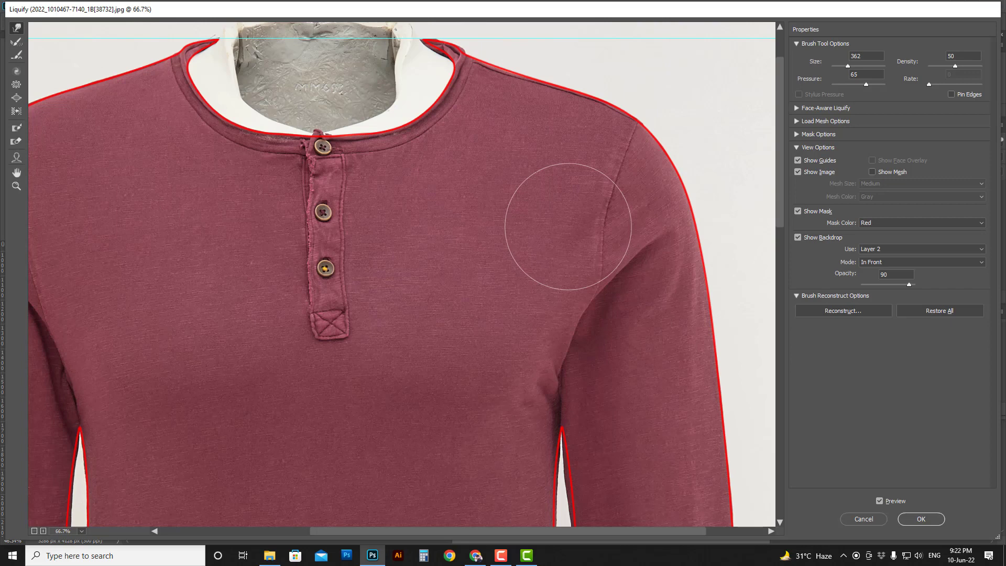
- Nudge the lower end of the button placket into line with a brush size of 266
key(bracketleft)
key(bracketleft)
key(bracketleft)
key(bracketleft)
drag(519, 242, 606, 229)
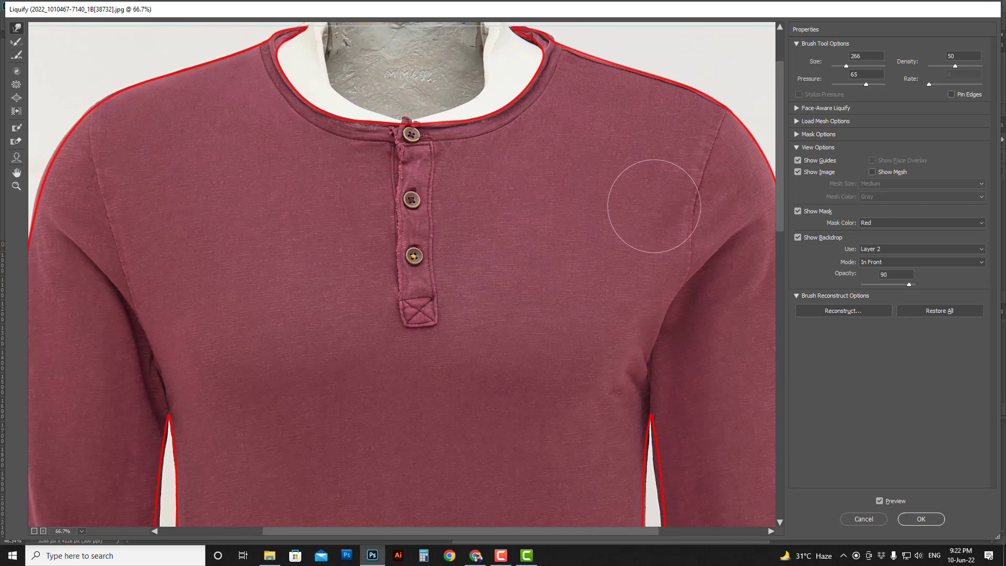
ctrl+click(419, 300)
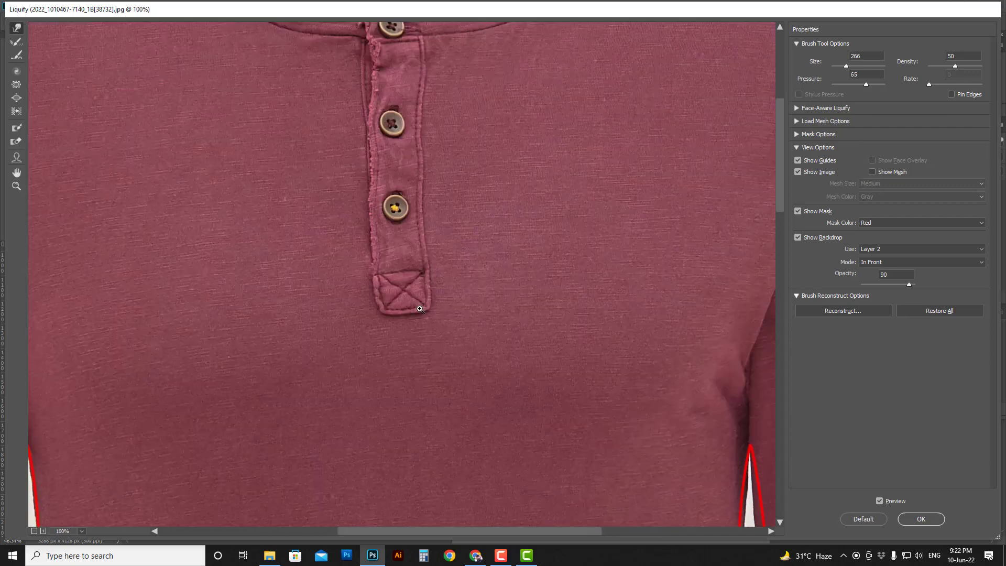
drag(422, 318, 403, 321)
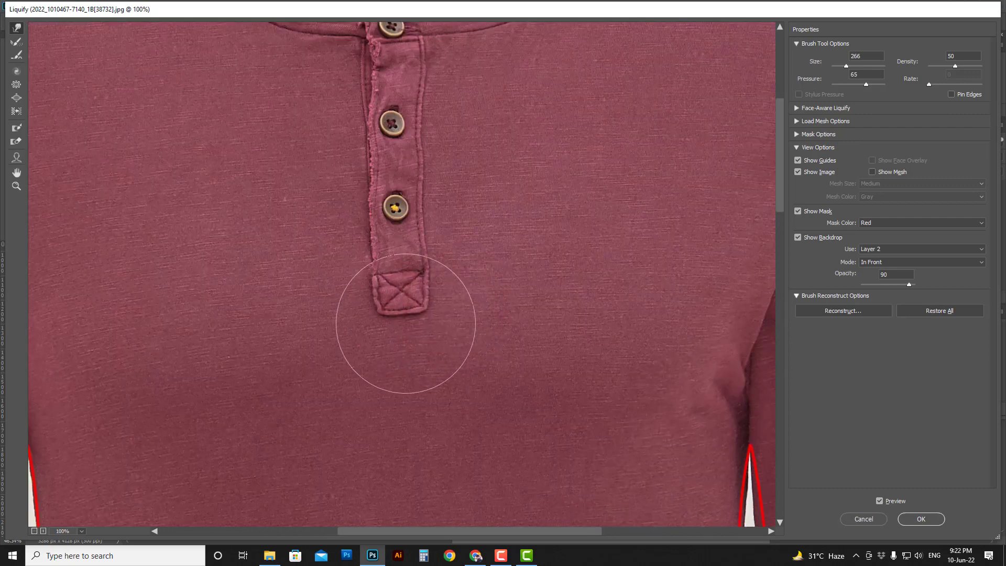
drag(414, 241, 410, 347)
- Refine the button placket's edges from the neckline to the stitched end with a brush size of 130, then 70
drag(473, 254, 433, 246)
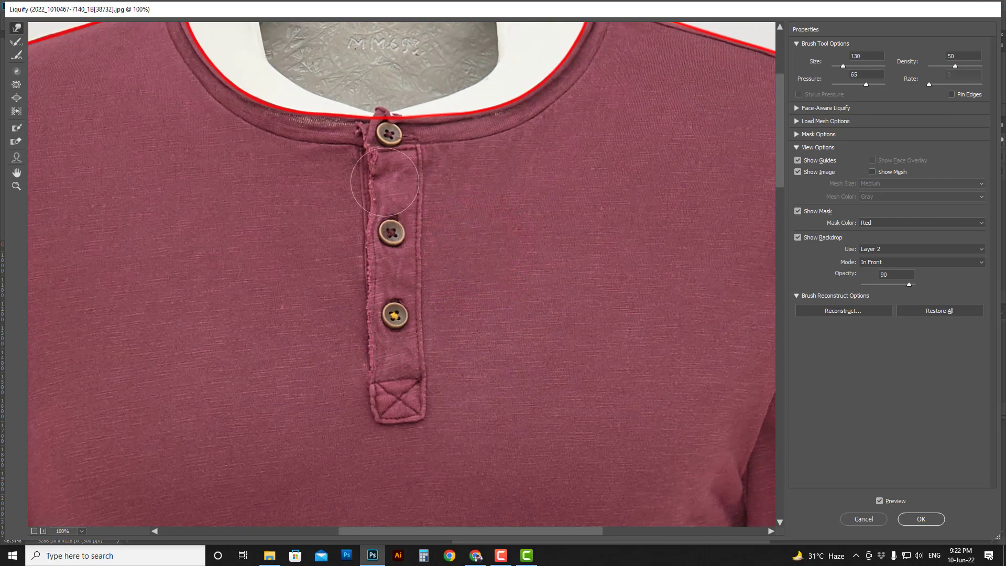
drag(349, 311, 333, 306)
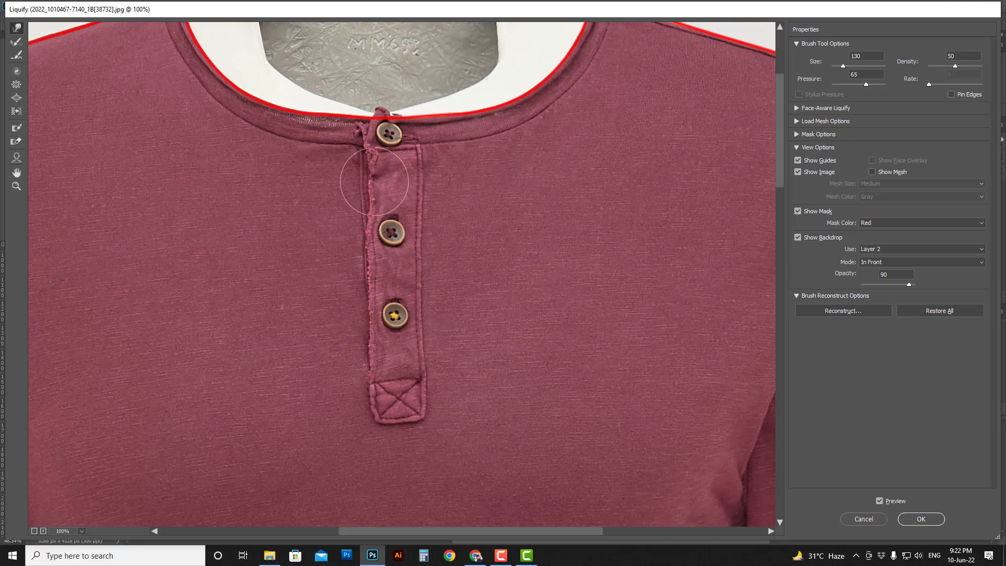
scroll(374, 181, down, 3)
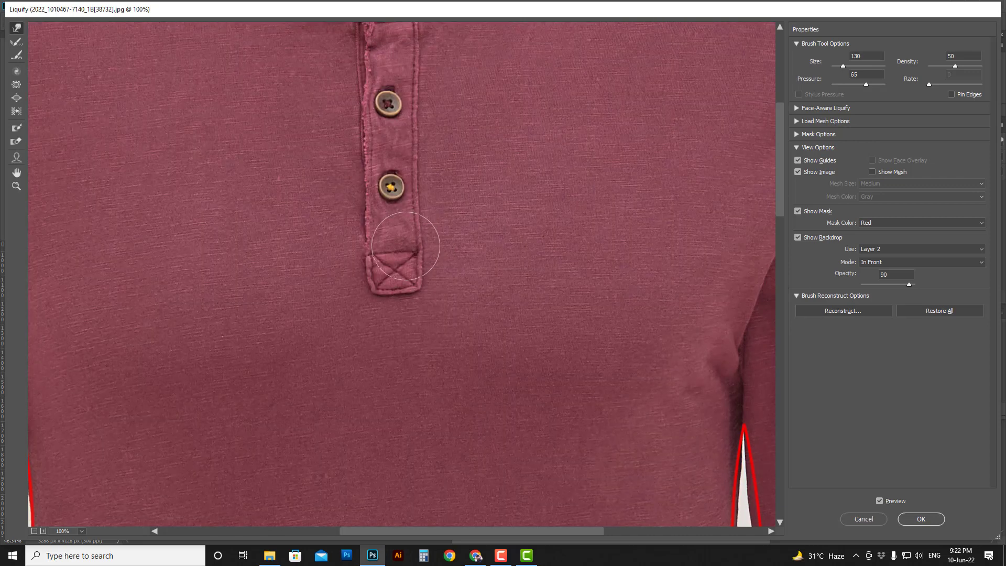
alt+right_click(405, 286)
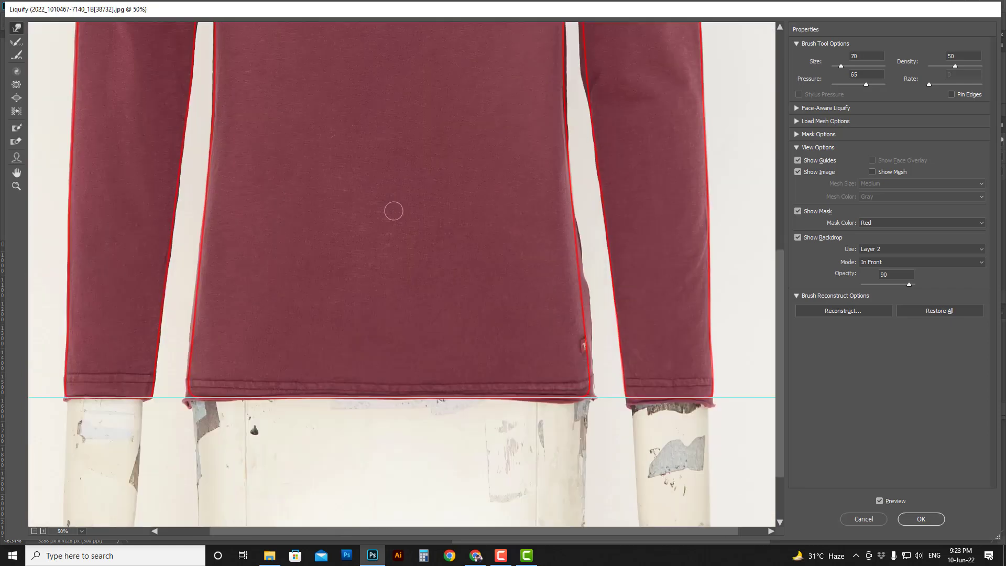
- Review the reshaped shirt, apply the Liquify changes, and delete the red outline layer, Layer 2
scroll(414, 236, down, 1)
scroll(428, 257, up, 4)
scroll(427, 258, down, 2)
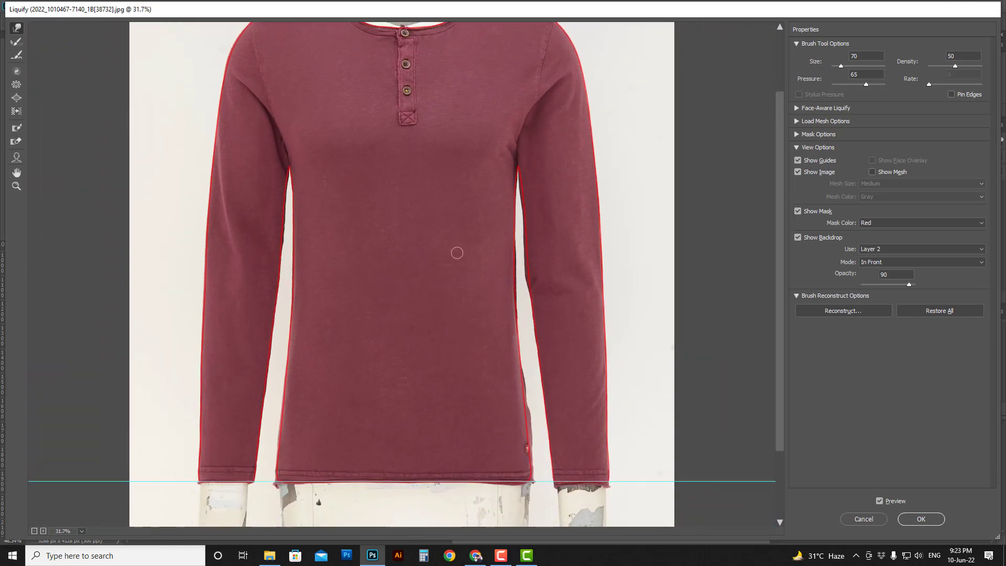
click(926, 519)
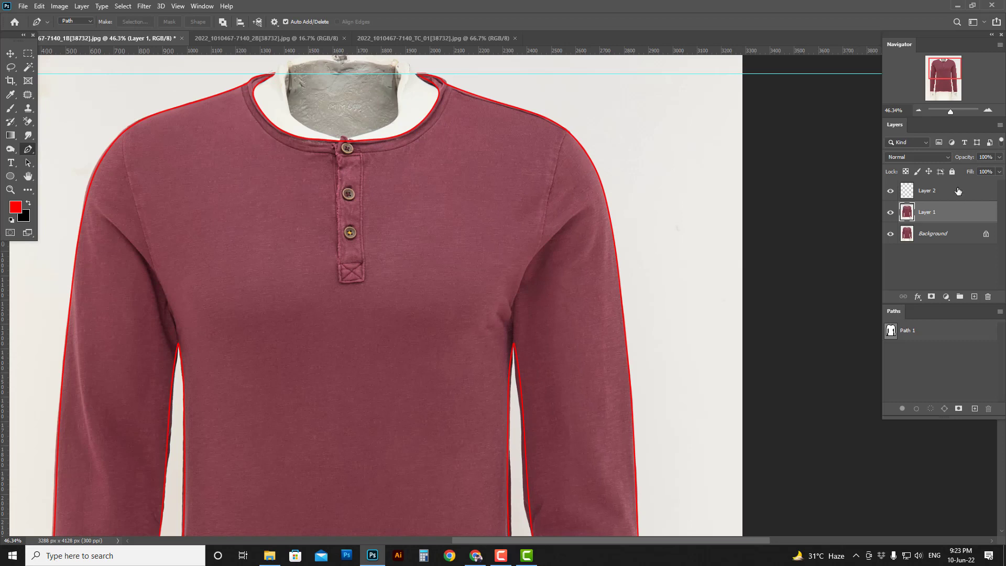
drag(958, 191, 988, 297)
key(ctrl+0)
- Load Path 1 as a selection, feather it by 0.5 pixels, and add it as a layer mask on Layer 1
click(891, 330)
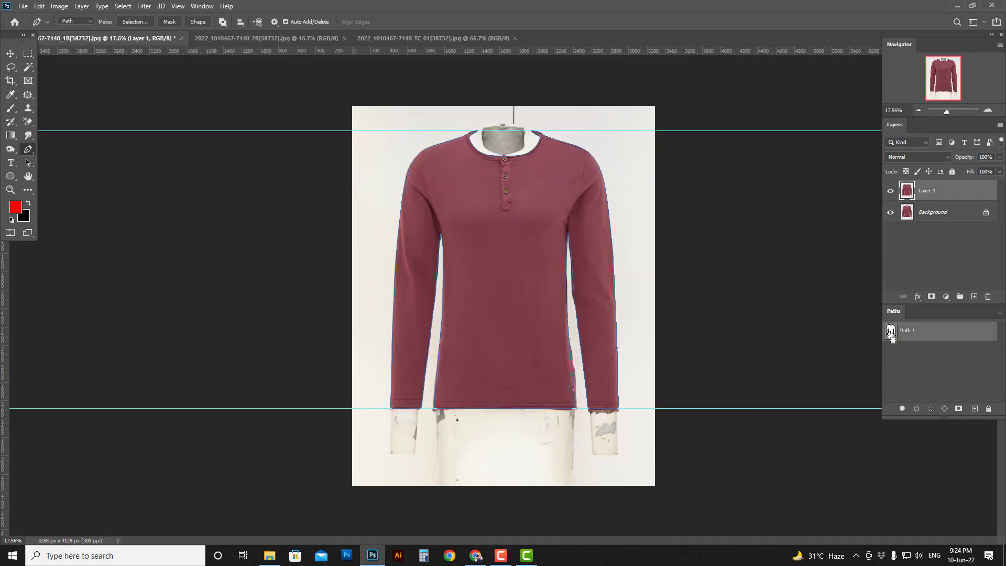
ctrl+click(891, 331)
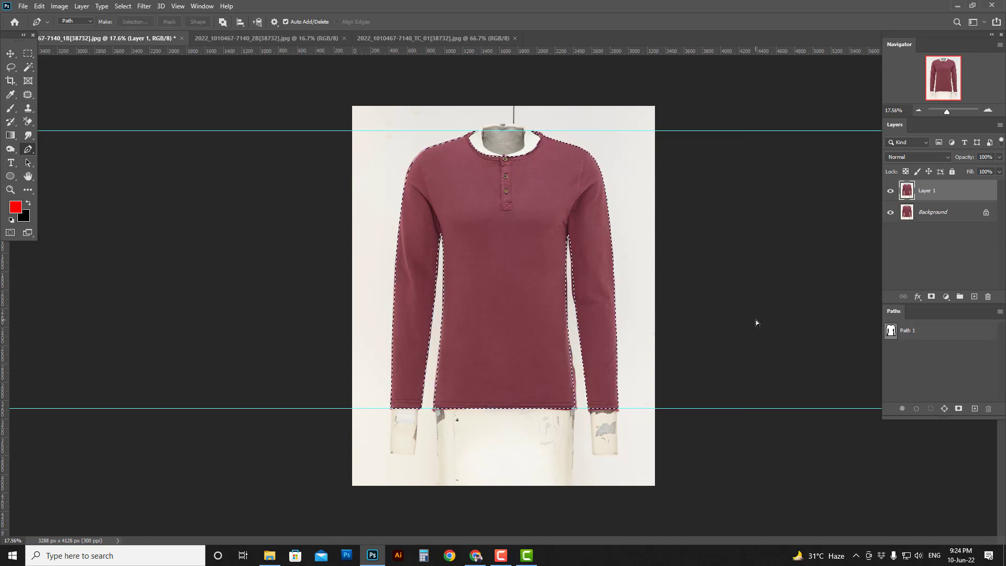
key(shift+F6)
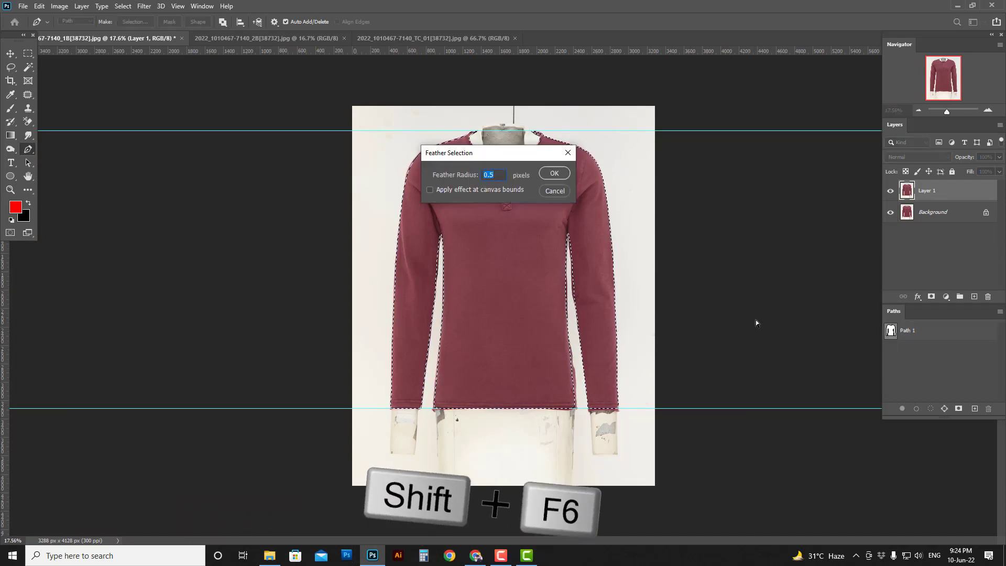
key(Return)
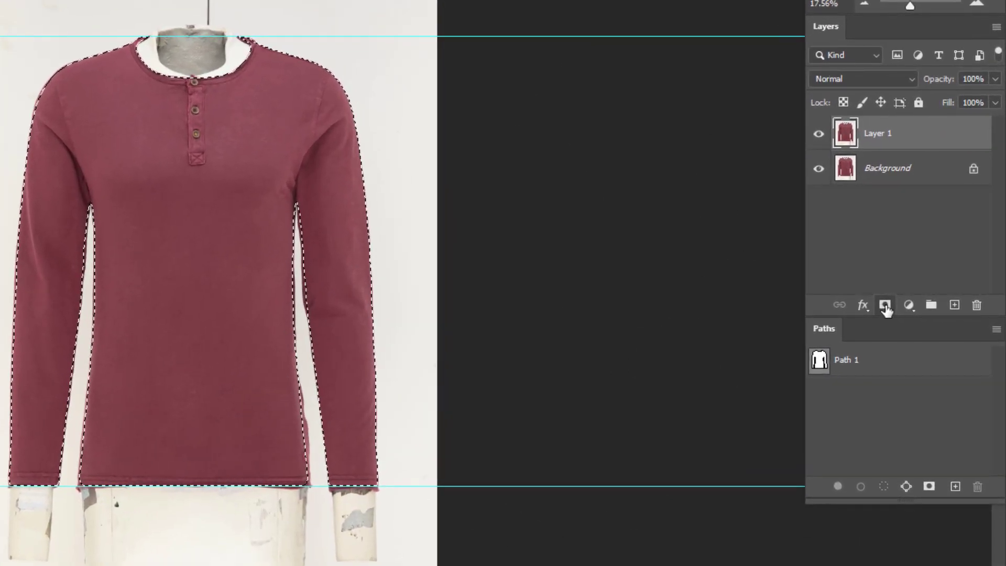
click(885, 308)
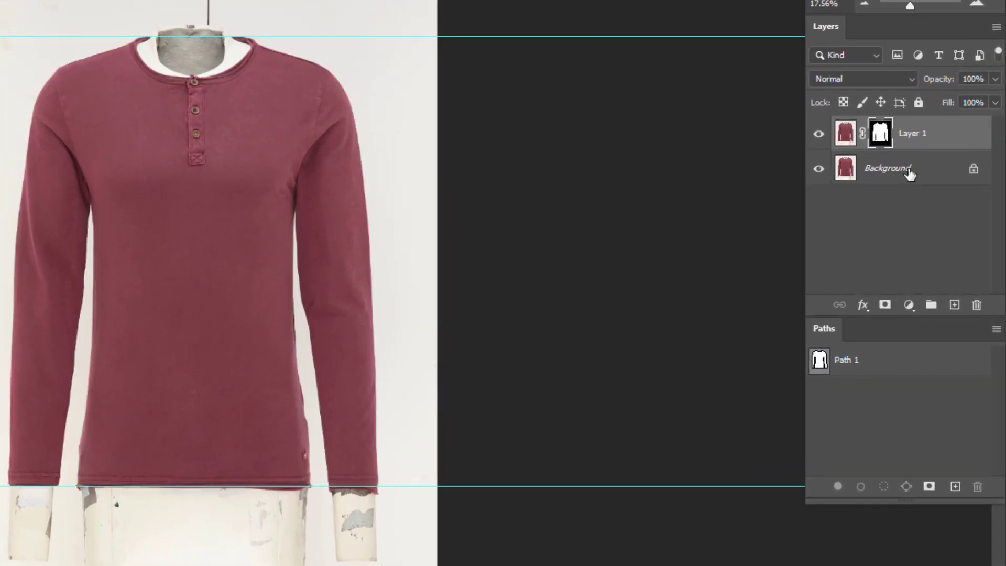
- Add a white Solid Color fill layer directly above the Background layer
click(910, 175)
click(908, 305)
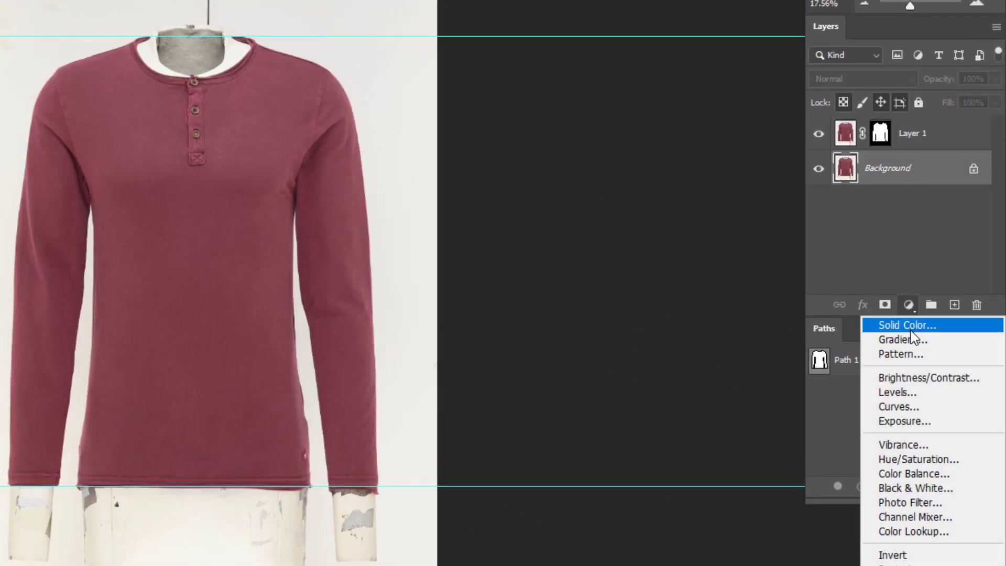
click(902, 326)
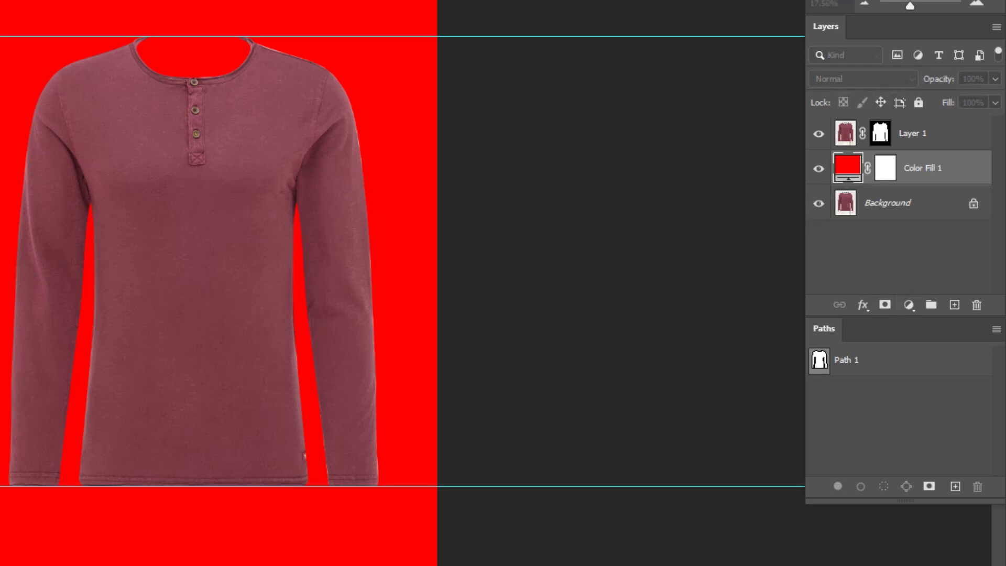
click(651, 178)
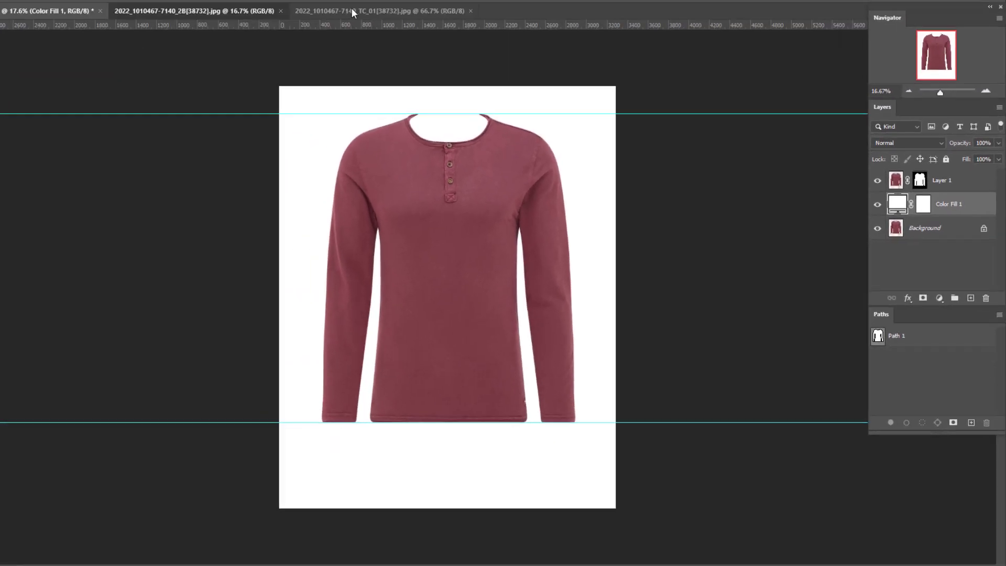
click(351, 8)
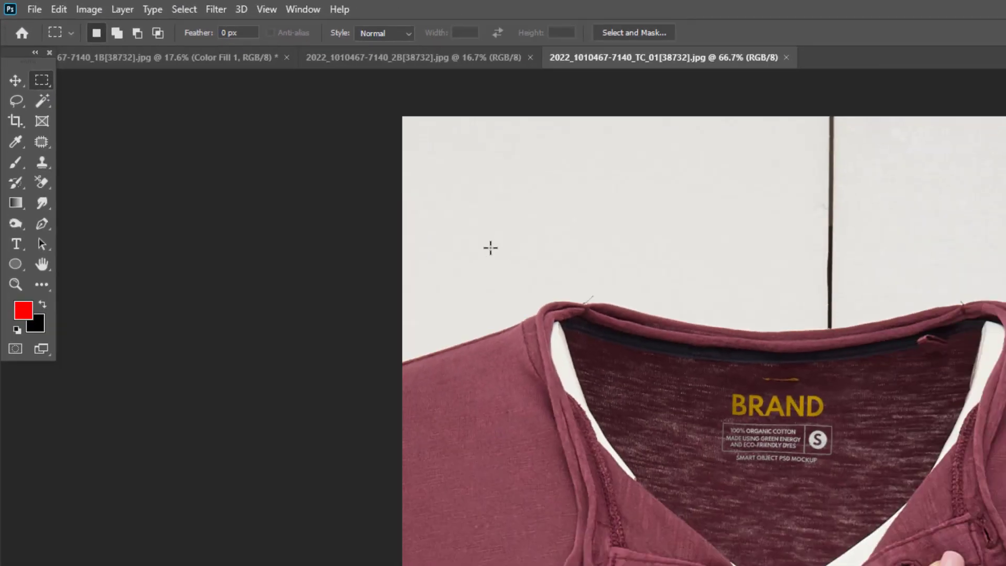
drag(765, 387, 1005, 565)
drag(692, 433, 691, 435)
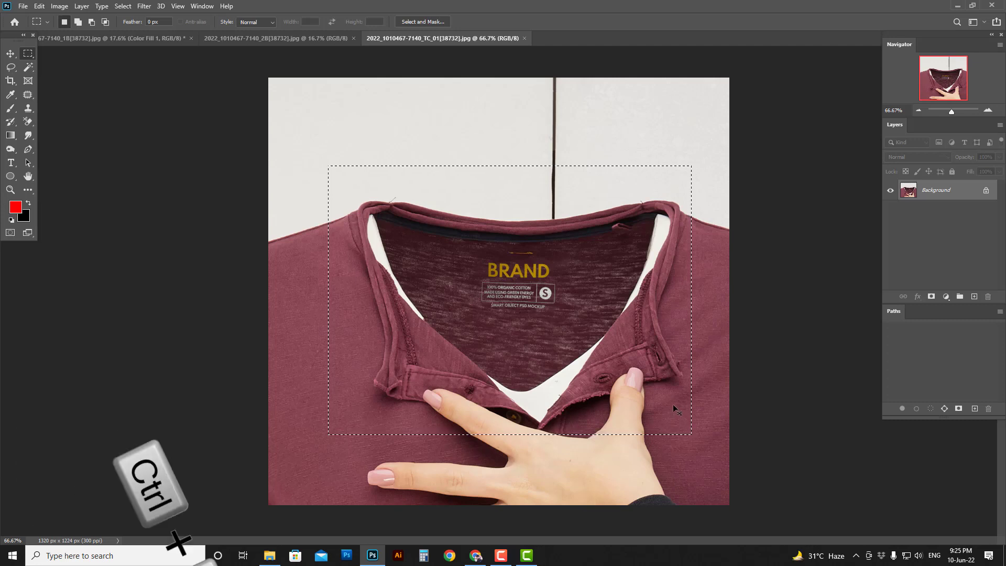
key(ctrl+c)
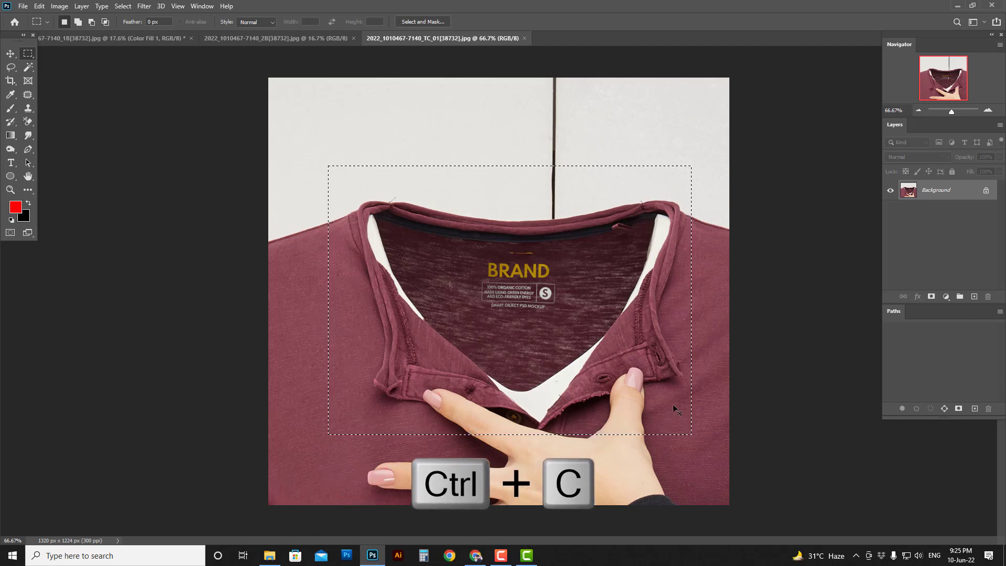
- Paste the copied collar piece into the shirt document above Color Fill 1 and position it behind the shirt's neck opening
key(ctrl+Tab)
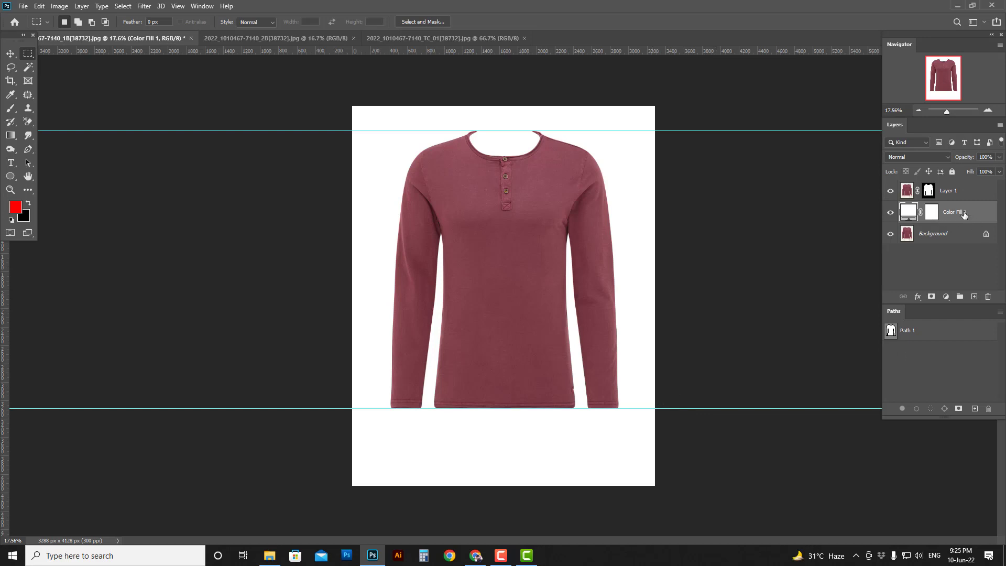
key(ctrl+v)
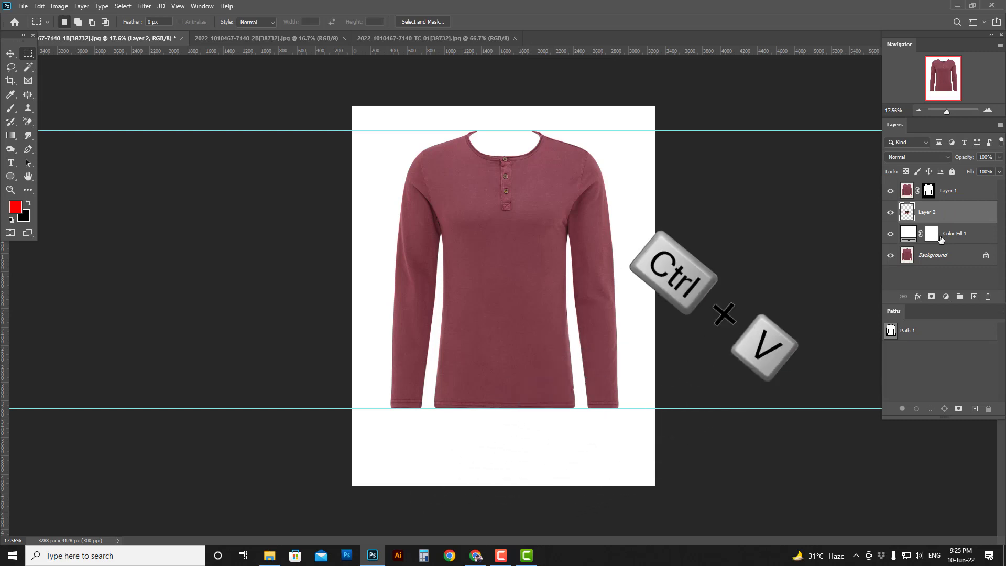
key(ctrl+t)
drag(521, 295, 522, 144)
drag(526, 152, 575, 177)
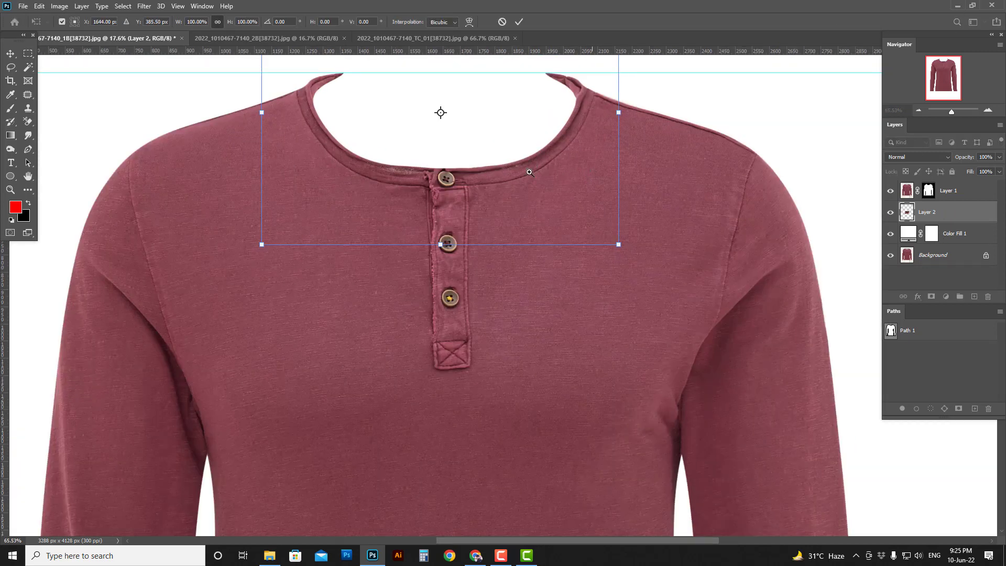
key(Return)
key(m)
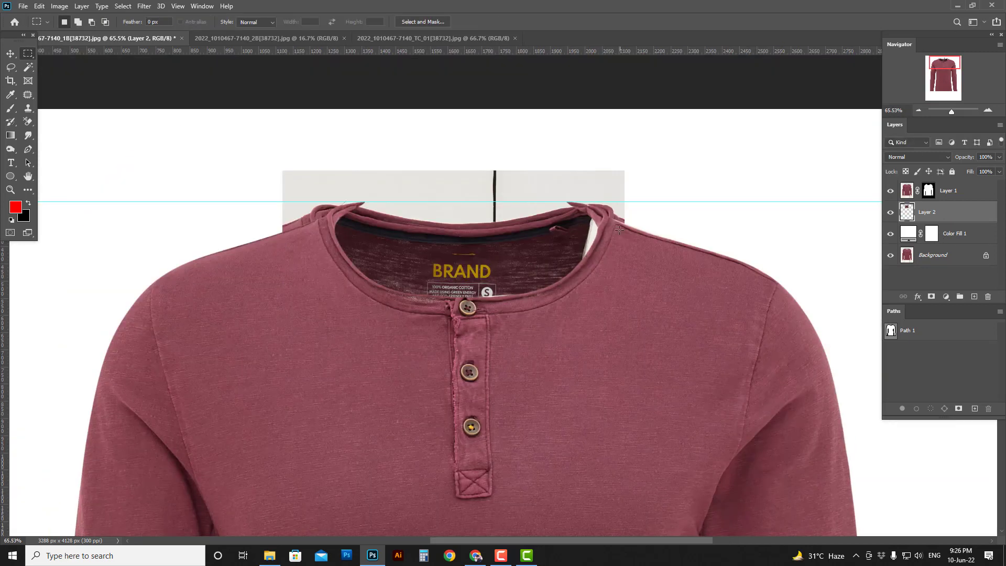
- Hide Layer 1 and clone inner neck fabric over the white gap along the collar's right side using a 34 px Clone Stamp brush
click(890, 191)
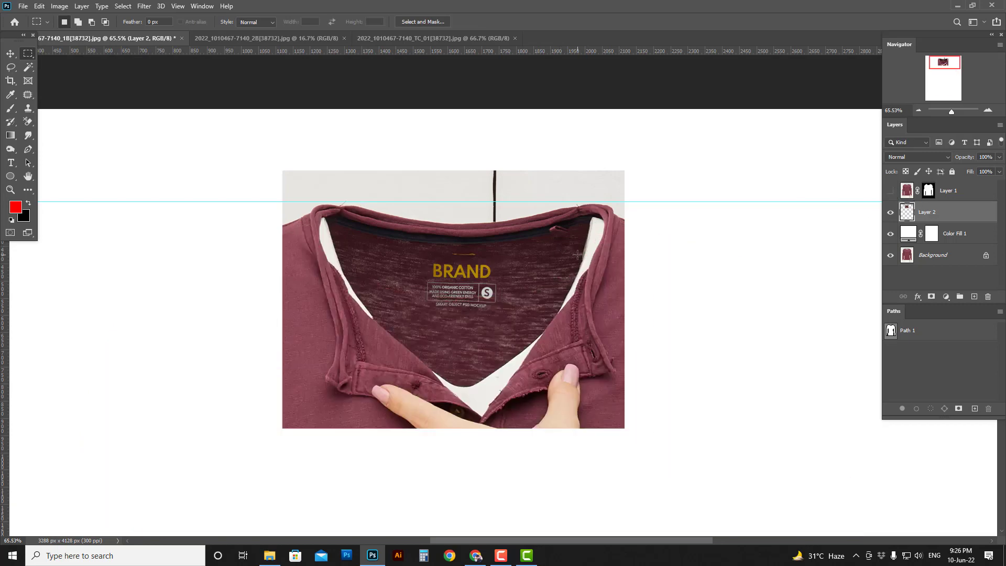
key(s)
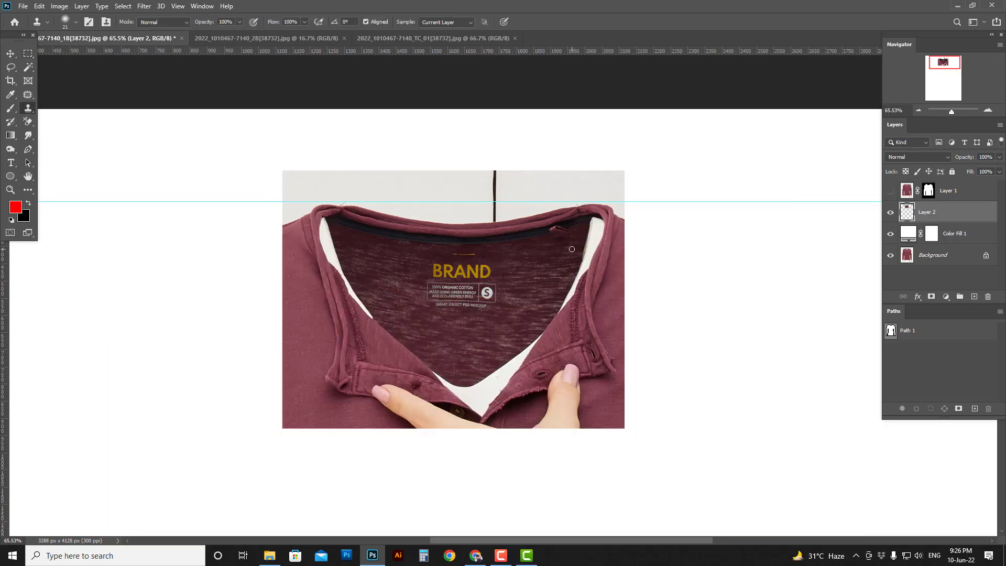
scroll(572, 249, up, 1)
scroll(525, 258, up, 8)
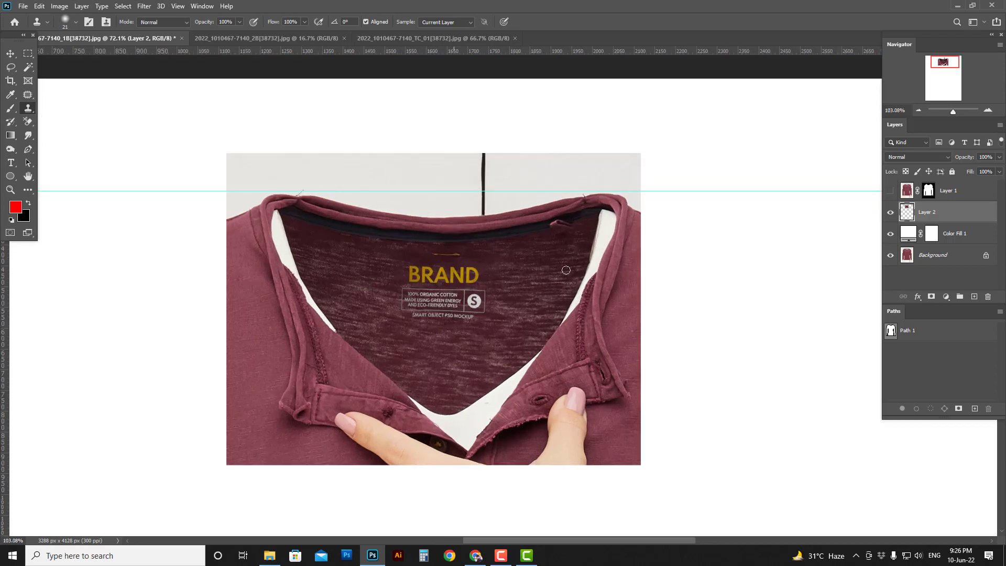
alt+right_click(582, 297)
alt+right_click(535, 339)
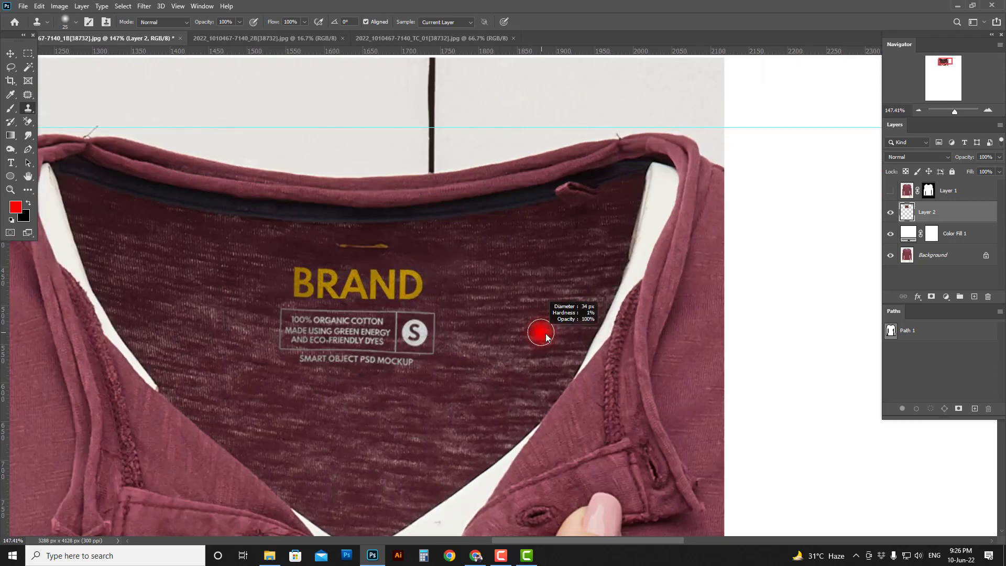
click(586, 338)
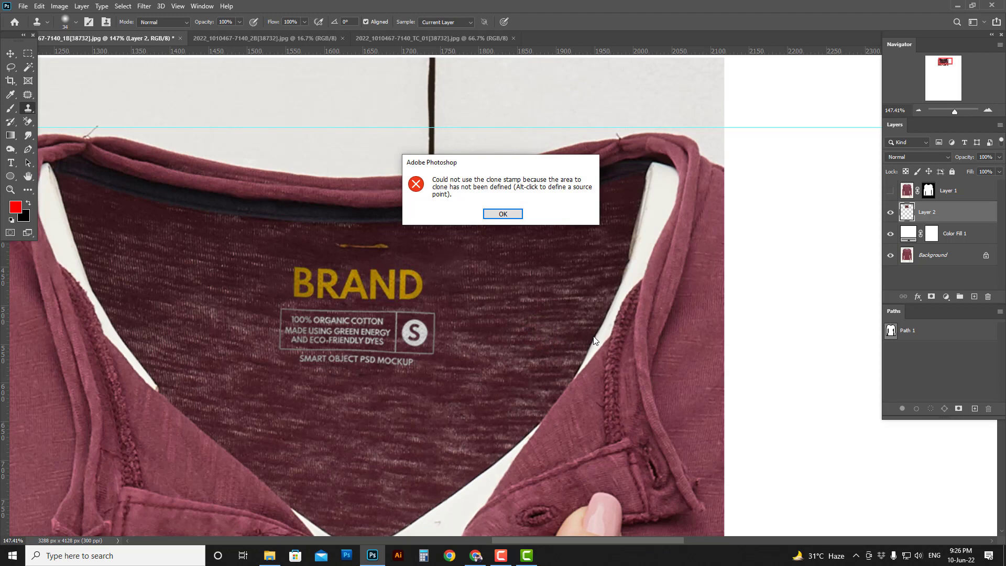
click(508, 218)
alt+click(592, 293)
drag(634, 249, 581, 364)
drag(668, 176, 631, 293)
- Clone inner neck fabric over the white gap along the collar's left side and show Layer 1 again
drag(314, 236, 405, 245)
alt+right_click(198, 202)
mouse_move(141, 183)
mouse_down()
mouse_move(241, 392)
mouse_move(141, 277)
mouse_up()
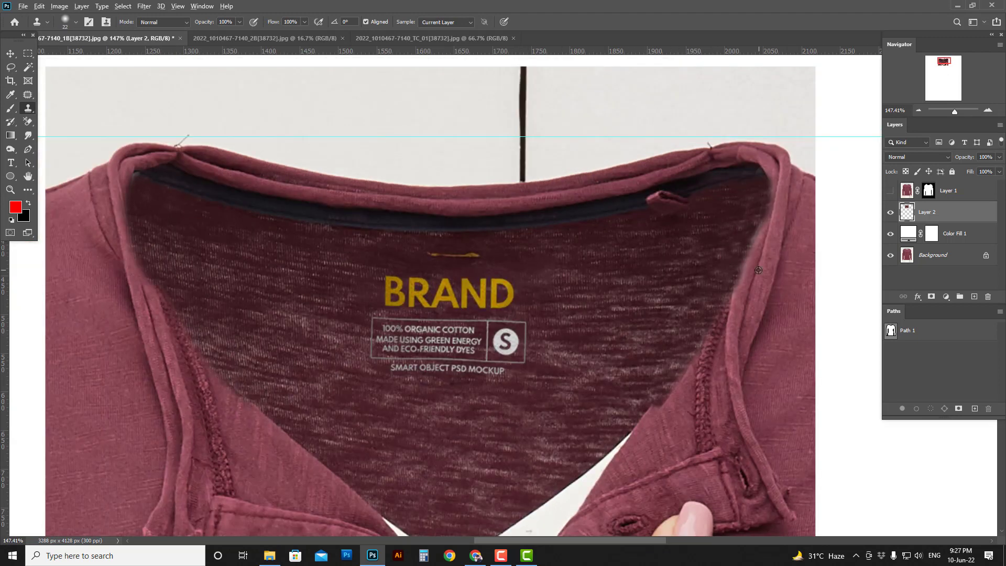
alt+right_click(202, 161)
click(890, 191)
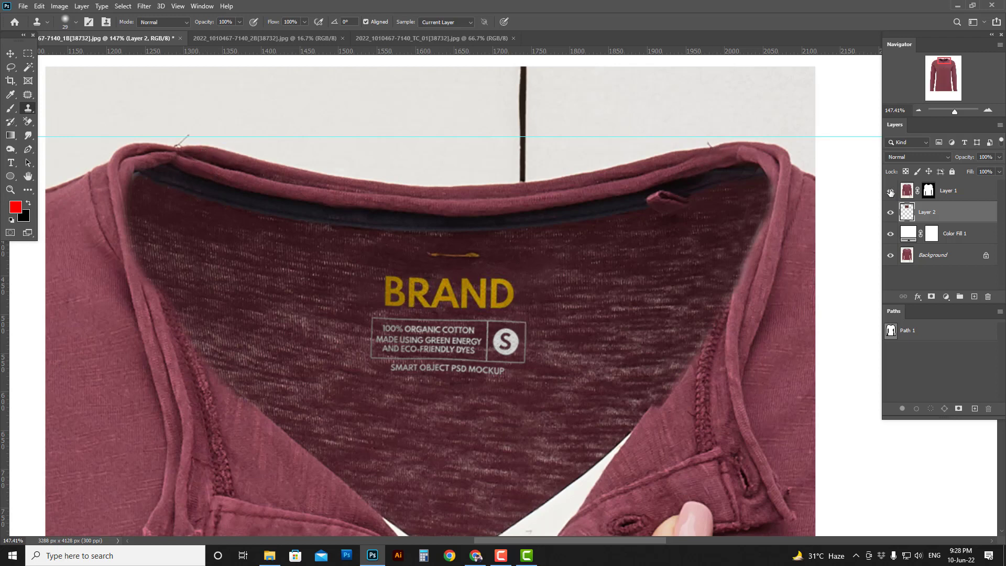
- Warp Layer 2 by pulling its upper corners inward so the back collar fits the shirt's neck opening
scroll(447, 278, down, 2)
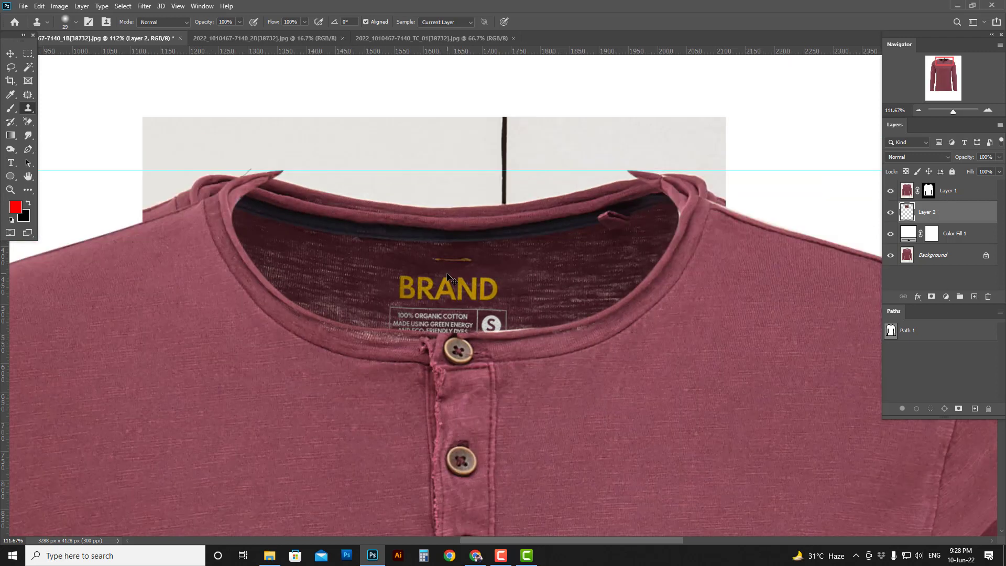
key(ctrl+t)
scroll(447, 268, down, 1)
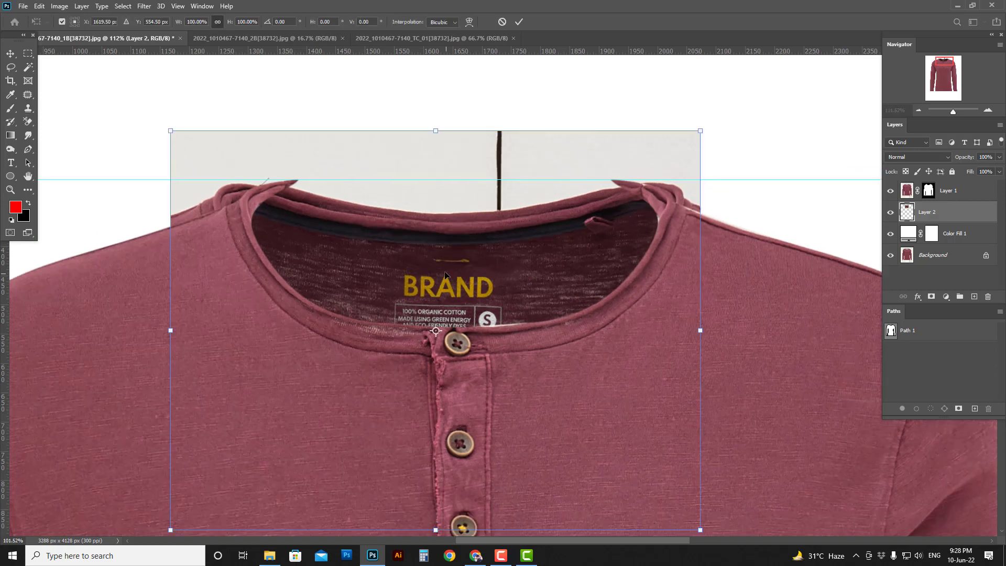
right_click(411, 218)
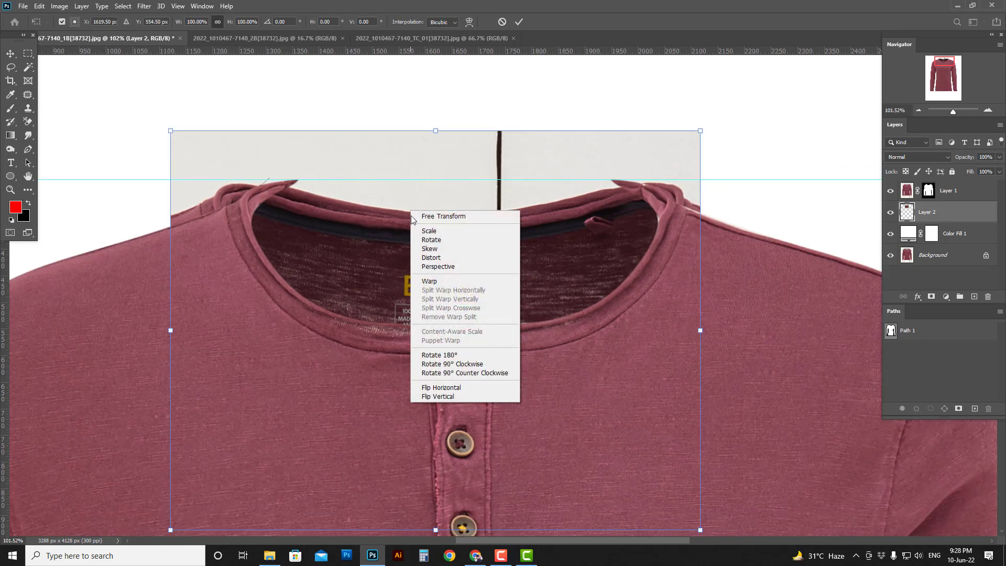
click(435, 282)
drag(172, 131, 249, 130)
drag(700, 133, 652, 130)
drag(245, 129, 257, 123)
mouse_move(650, 130)
mouse_down()
mouse_move(370, 146)
mouse_move(648, 126)
mouse_up()
key(Return)
- Retouch the remaining white gap inside the right end of the collar on Layer 2 with the Clone Stamp
key(s)
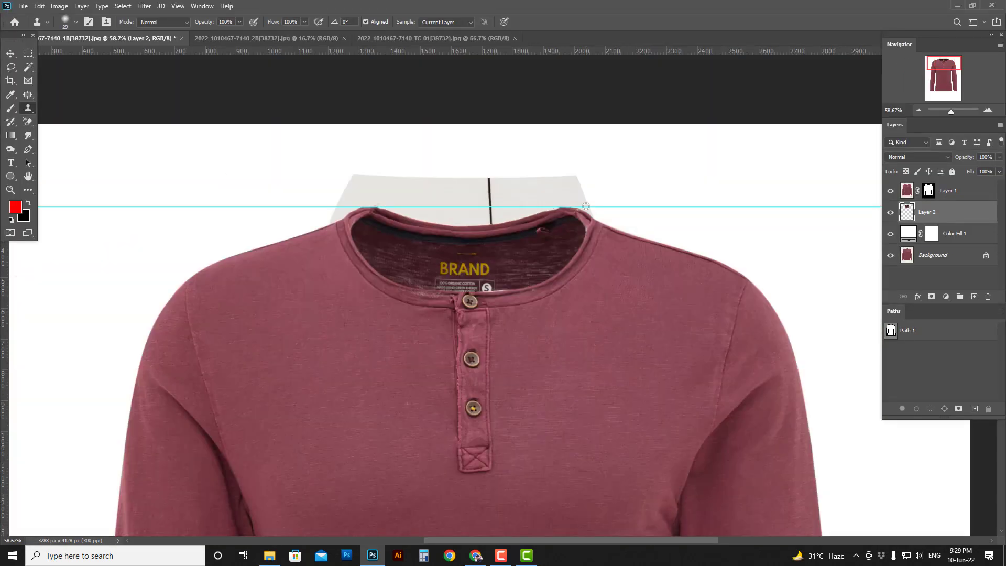
scroll(586, 205, up, 3)
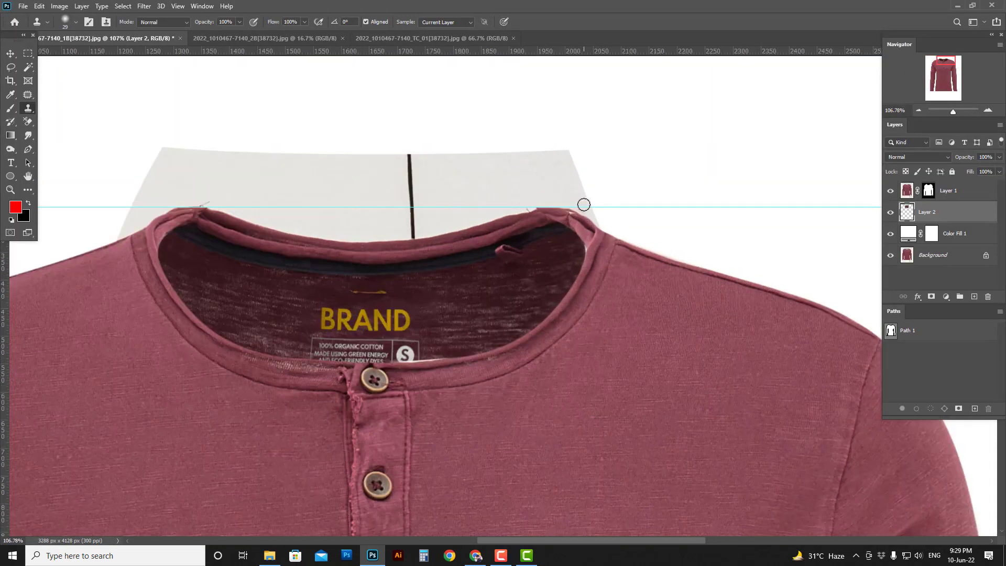
scroll(360, 291, down, 3)
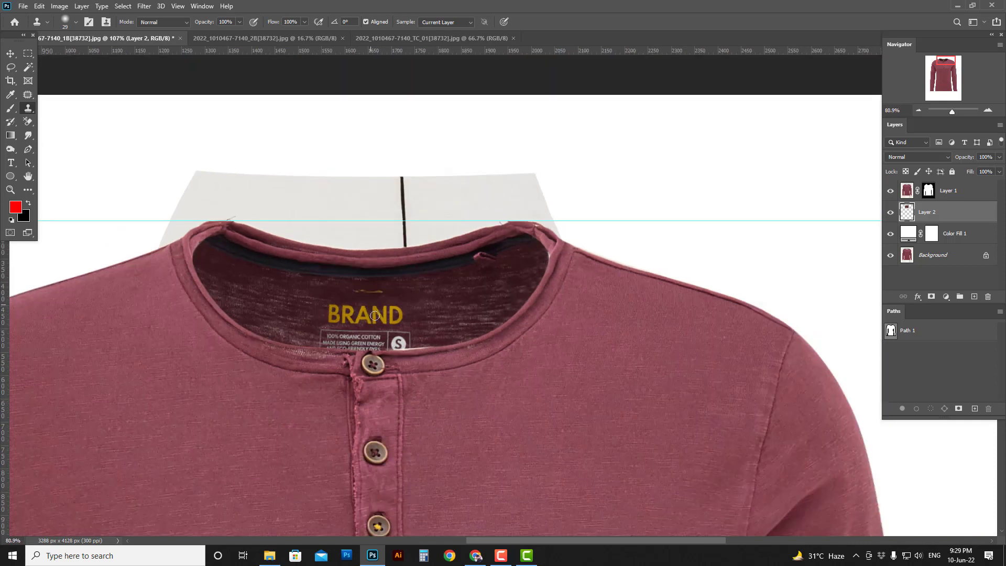
scroll(377, 354, down, 1)
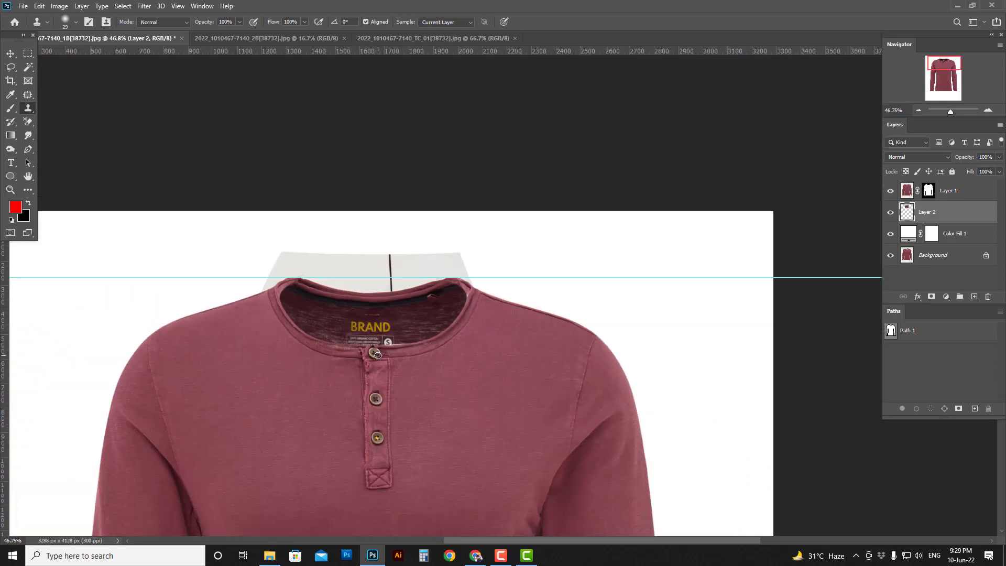
- Reshape Path 1 along the upper edge of the back collar and touch up the right collar edge with the Clone Stamp
click(934, 336)
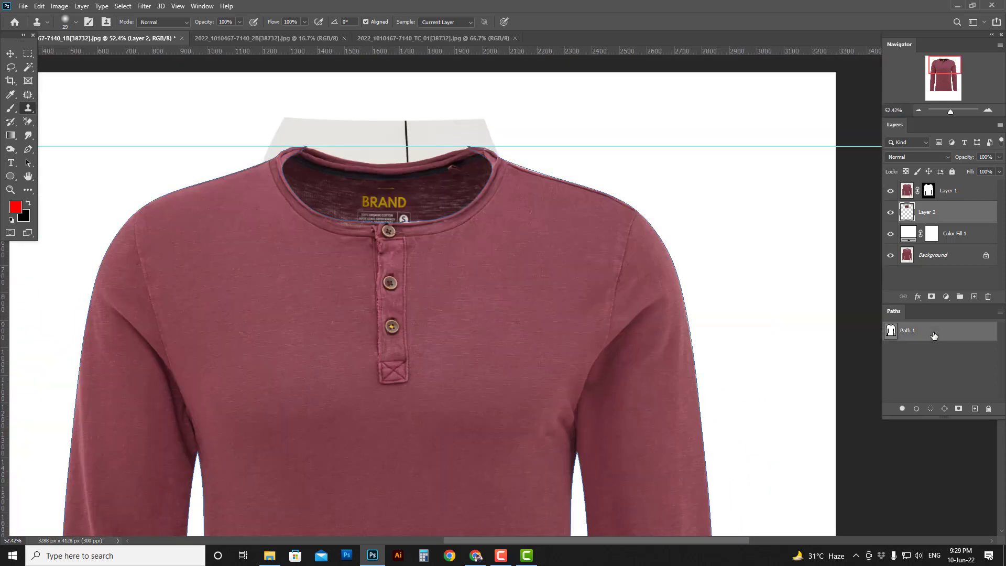
key(p)
scroll(320, 133, up, 5)
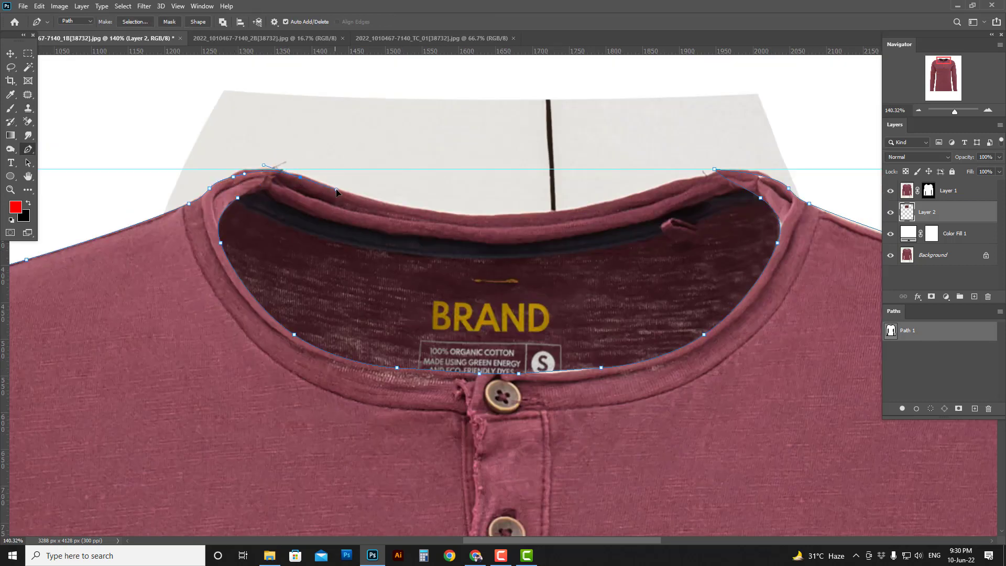
scroll(339, 197, down, 1)
key(s)
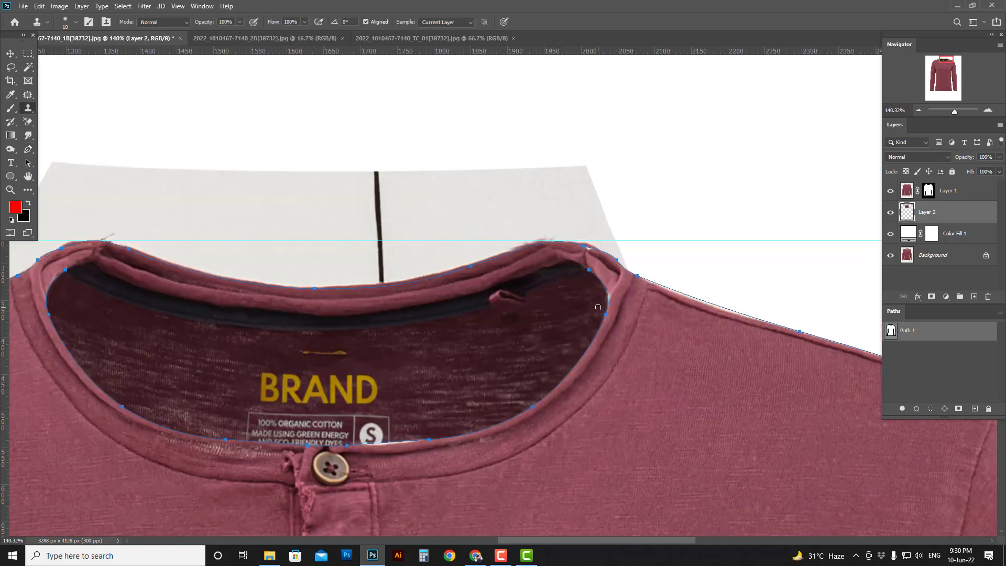
scroll(543, 376, down, 3)
- Compare the neckline with the Background layer alone and adjust Path 1 along the front neckline beside the button and at the right inner edge
key(p)
scroll(464, 416, up, 3)
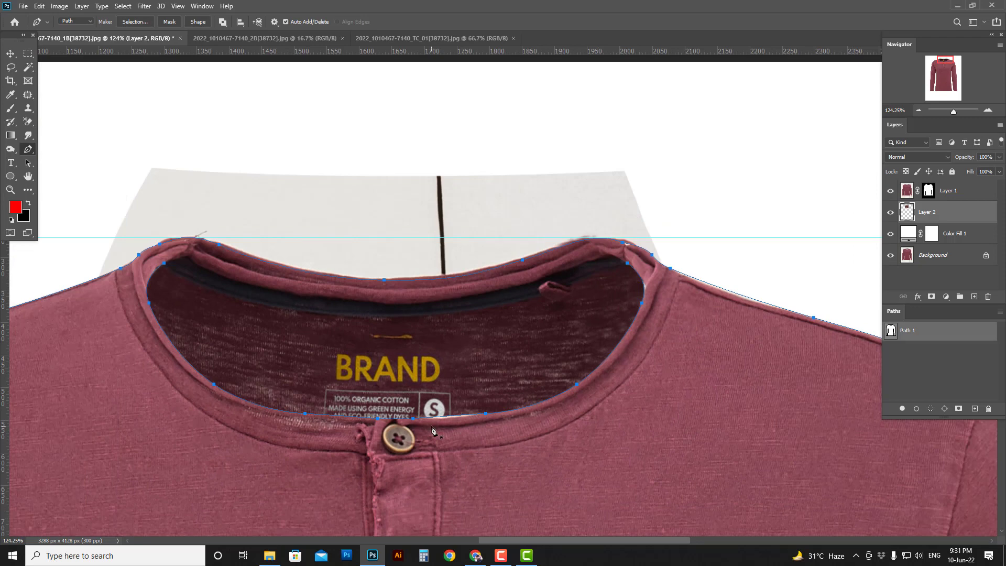
scroll(433, 431, up, 1)
scroll(472, 417, up, 1)
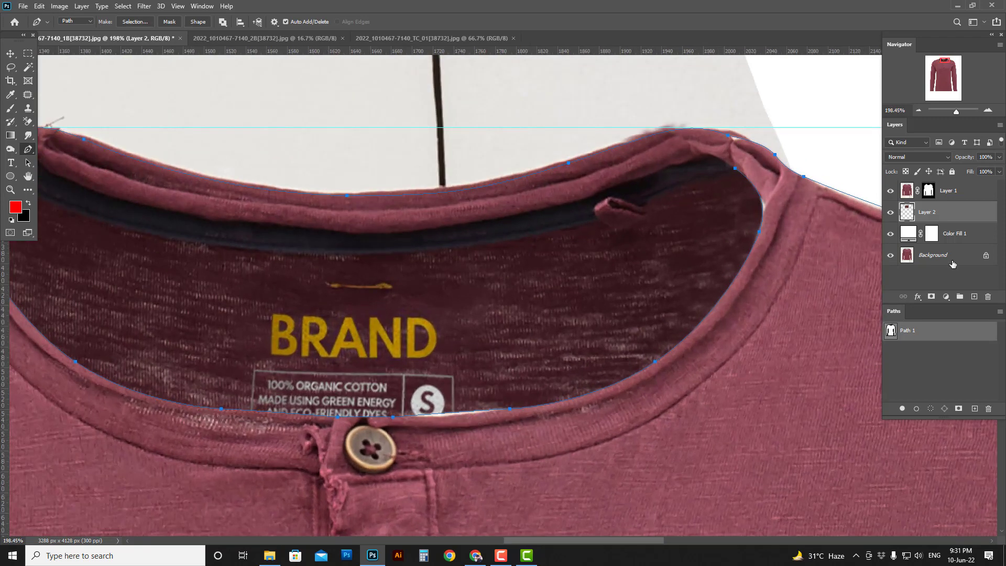
alt+click(891, 256)
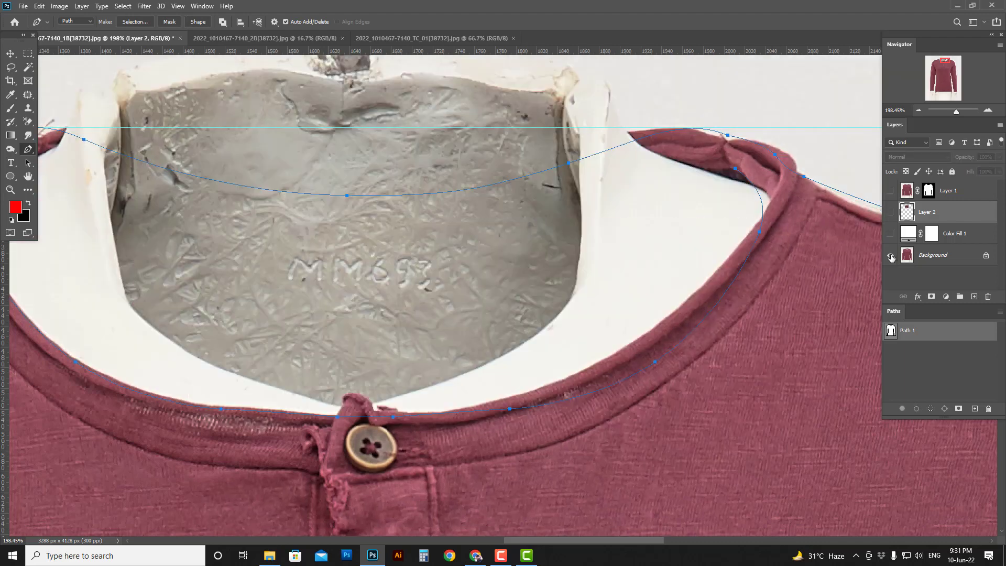
alt+click(890, 256)
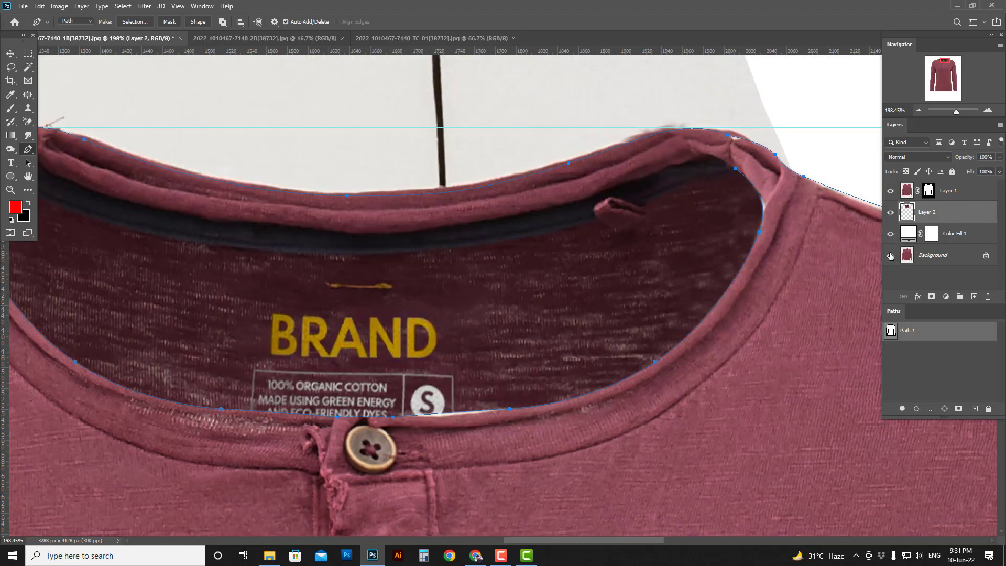
drag(363, 374, 527, 442)
key(Down)
key(Down)
key(Down)
drag(367, 392, 530, 430)
key(Down)
drag(760, 213, 765, 213)
- Load the adjusted neckline path as a selection and paint black on Layer 1's mask to hide the white sliver beside the top button
key(ctrl+Return)
click(928, 190)
key(b)
key(x)
drag(497, 396, 449, 384)
key(ctrl+d)
- Load Path 1 as a selection, feather it by 0.5 pixels, and add it as a layer mask on Layer 2
click(932, 333)
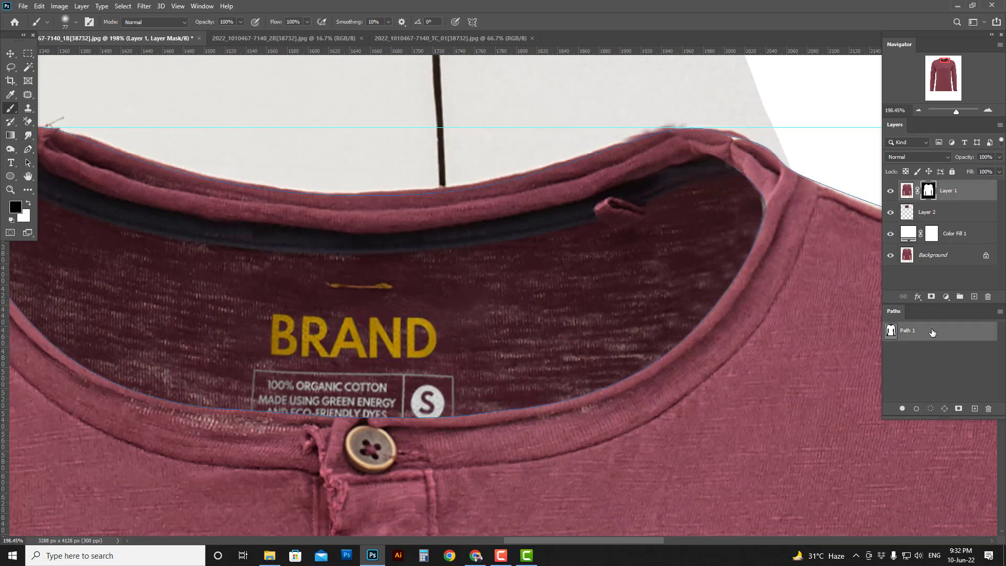
key(p)
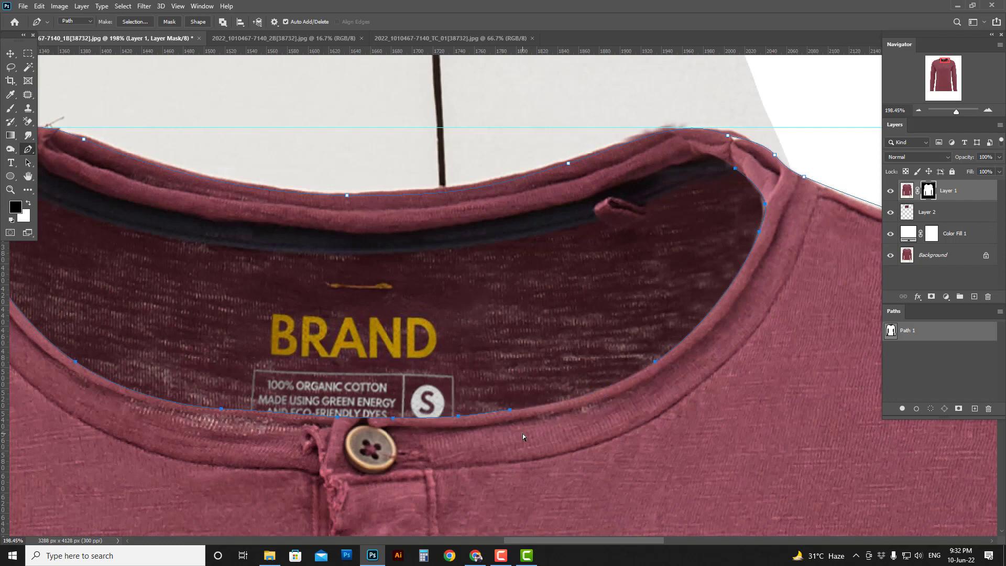
scroll(522, 432, down, 6)
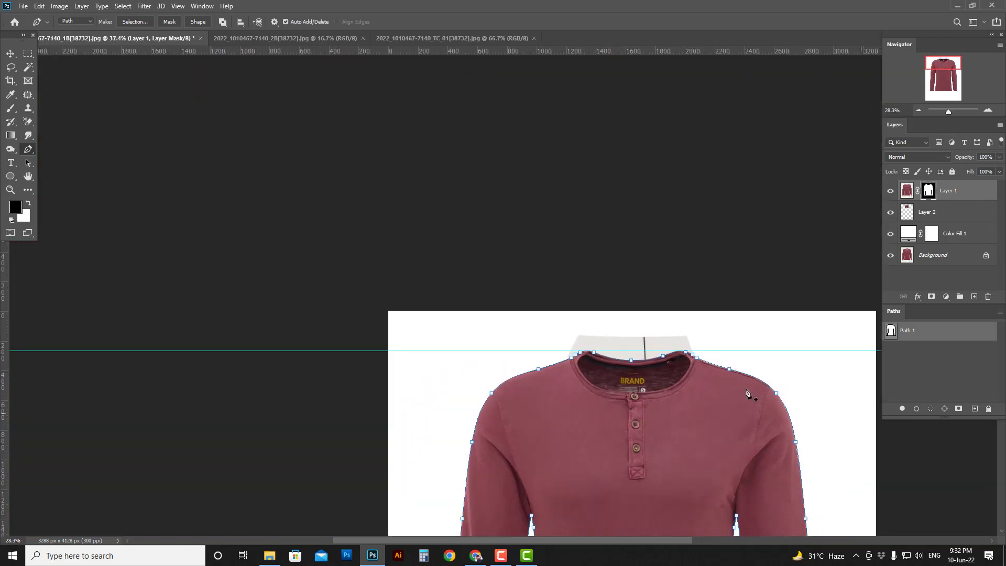
scroll(592, 346, down, 3)
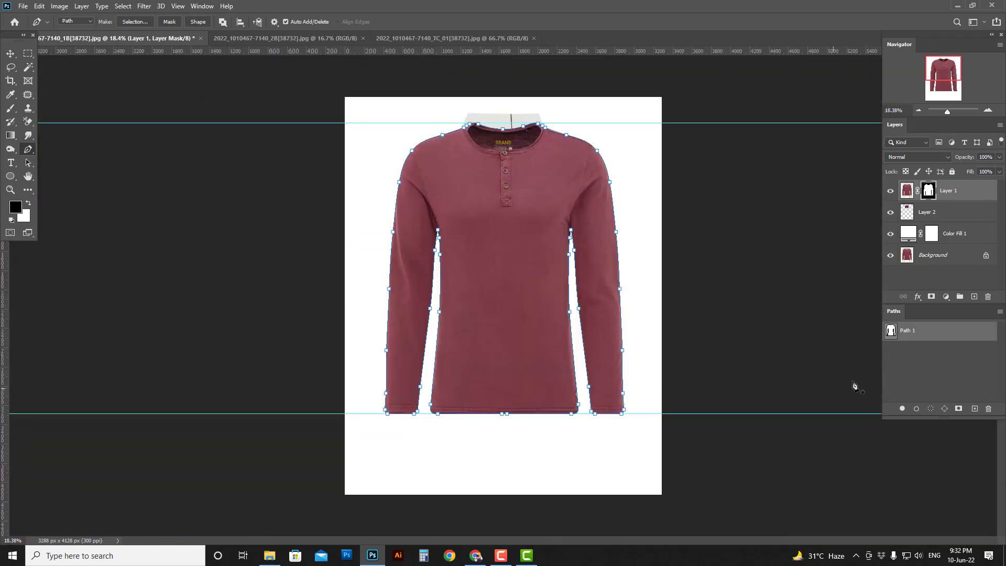
ctrl+click(891, 331)
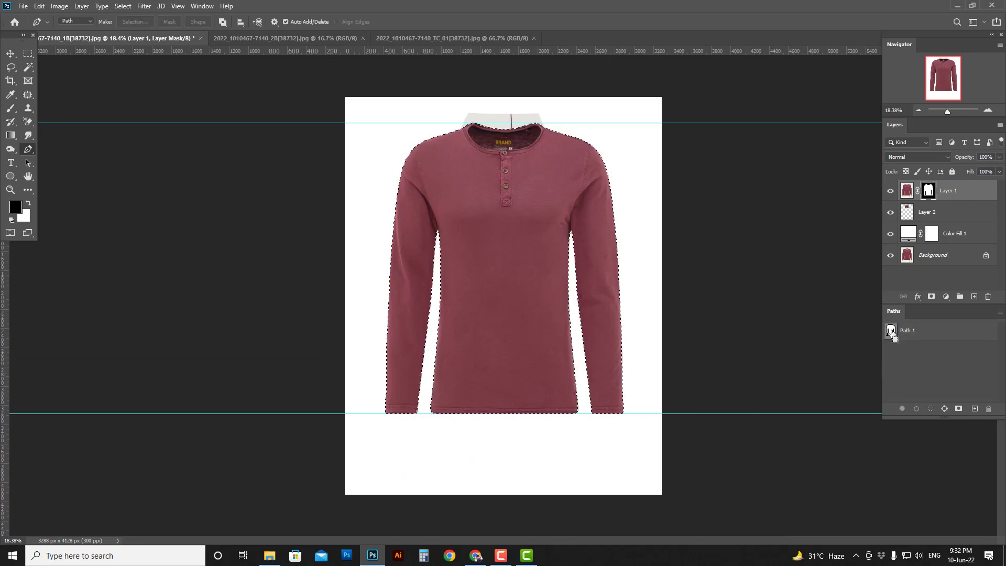
key(shift+F6)
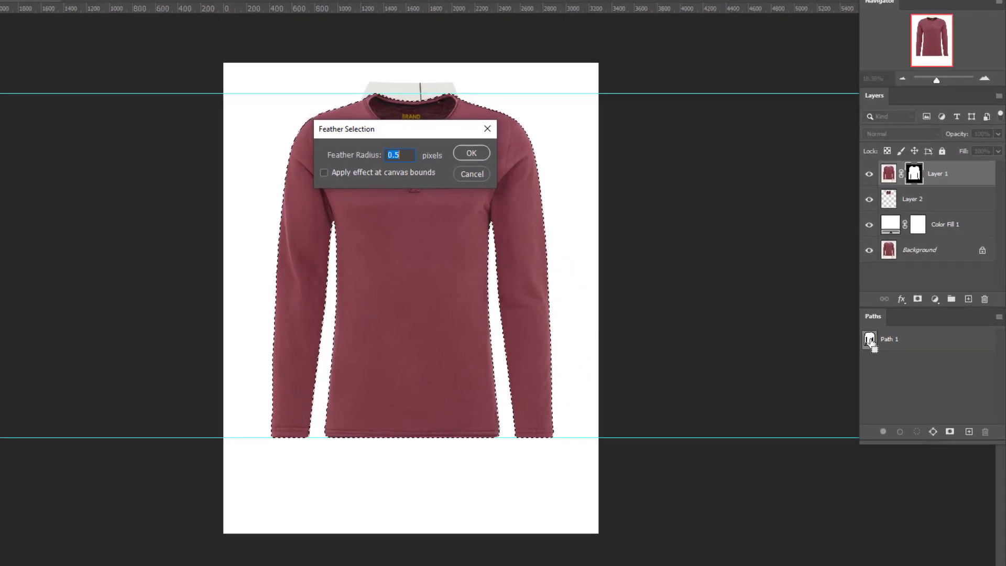
key(Return)
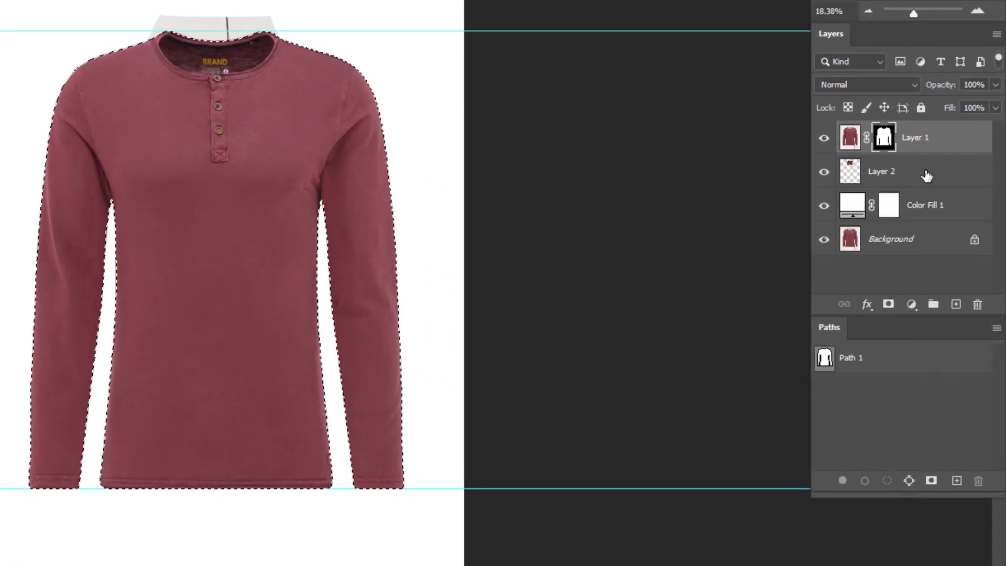
click(925, 175)
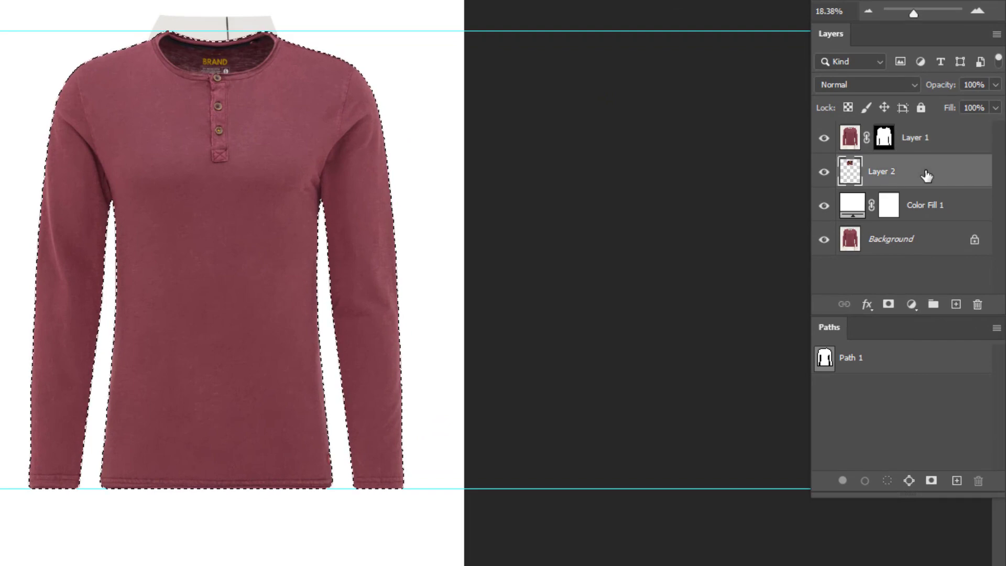
click(887, 306)
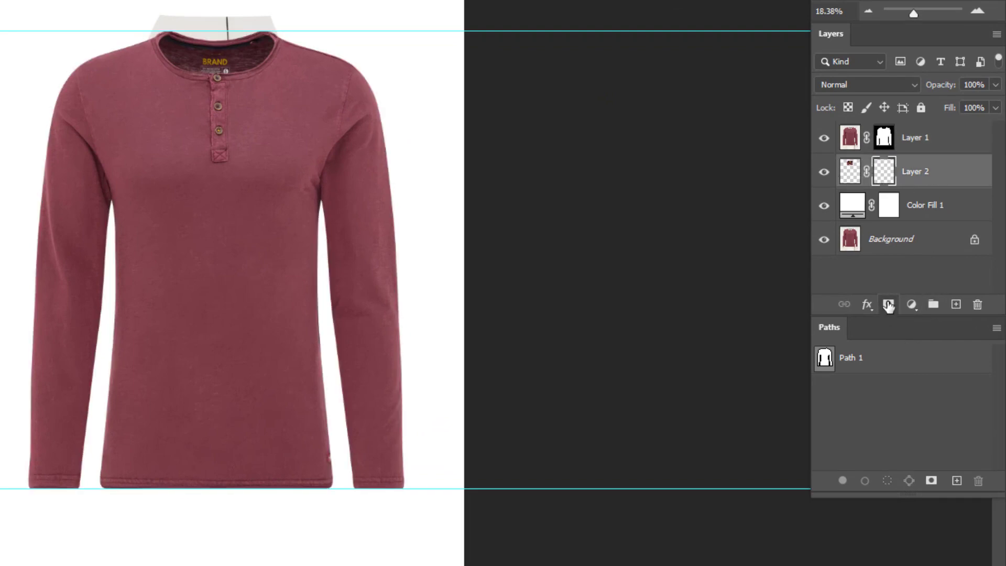
drag(261, 18, 367, 61)
drag(441, 87, 514, 93)
drag(237, 149, 287, 168)
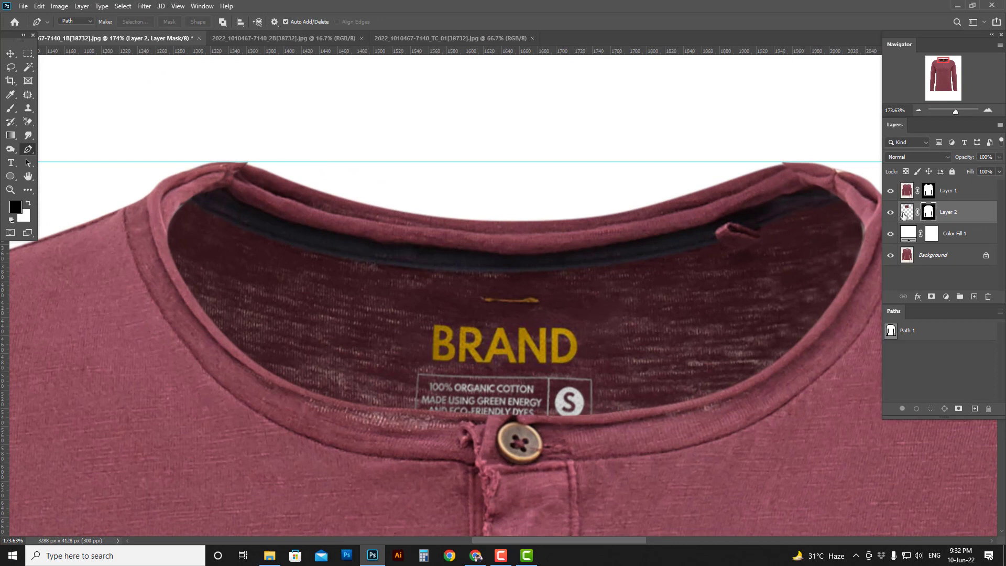
- Paint black on Layer 1's mask to hide the pointed fabric bits at both upper corners of the collar
click(928, 190)
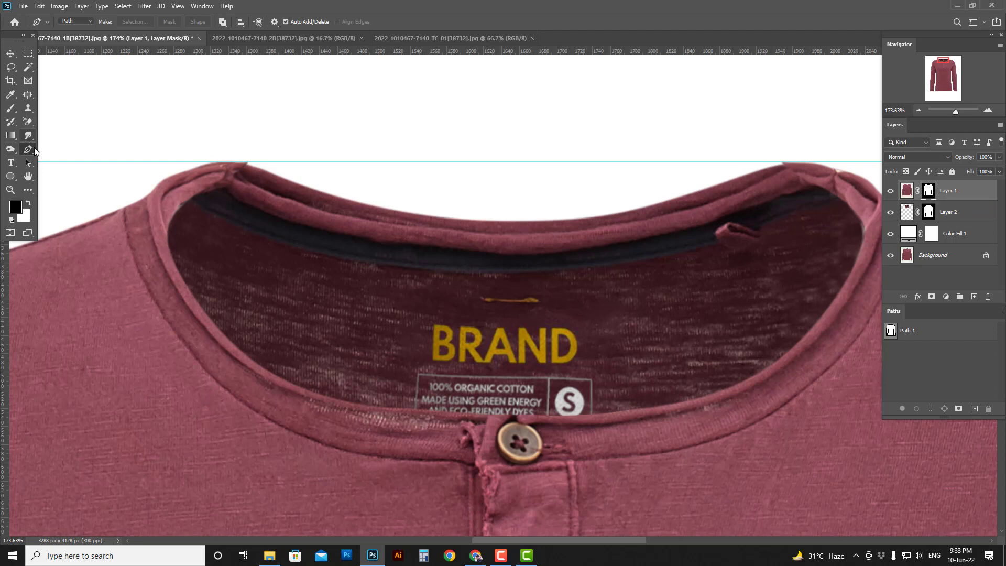
key(b)
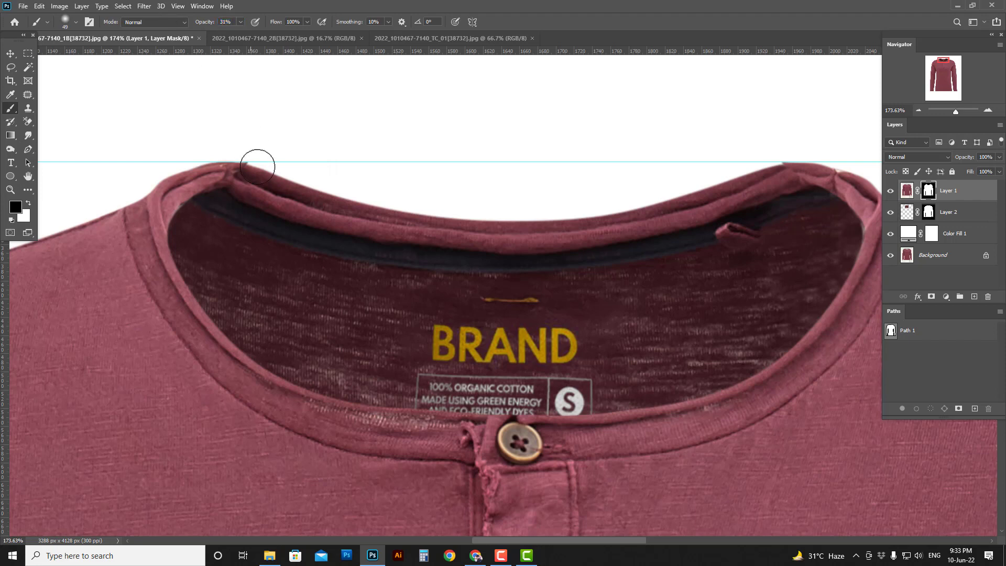
mouse_move(259, 164)
mouse_down()
mouse_move(245, 171)
mouse_move(258, 165)
mouse_up()
click(779, 174)
- Compare the whole retouched shirt with the Background layer alone by toggling the other layers' visibility
scroll(775, 202, down, 1)
scroll(774, 202, down, 3)
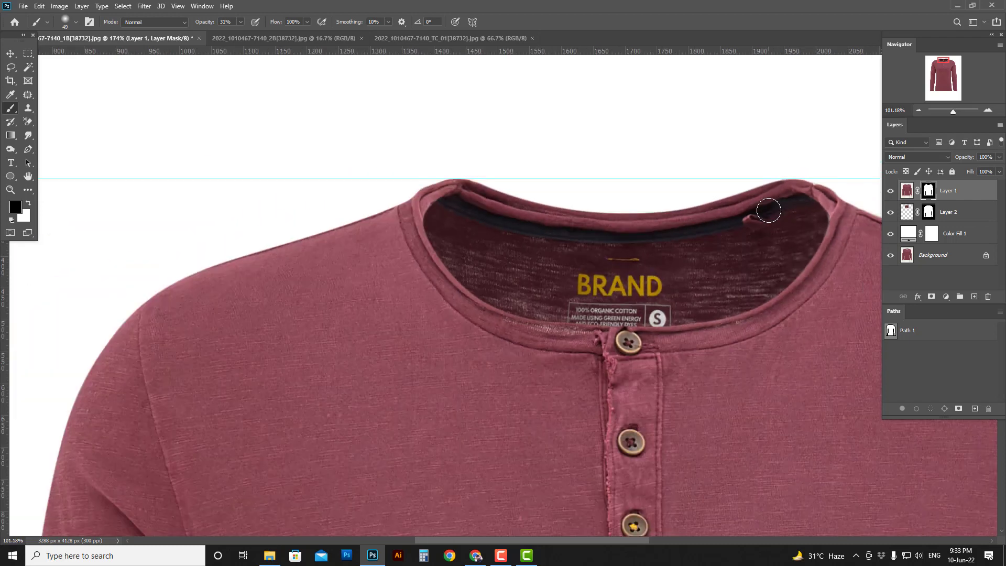
drag(657, 355, 429, 220)
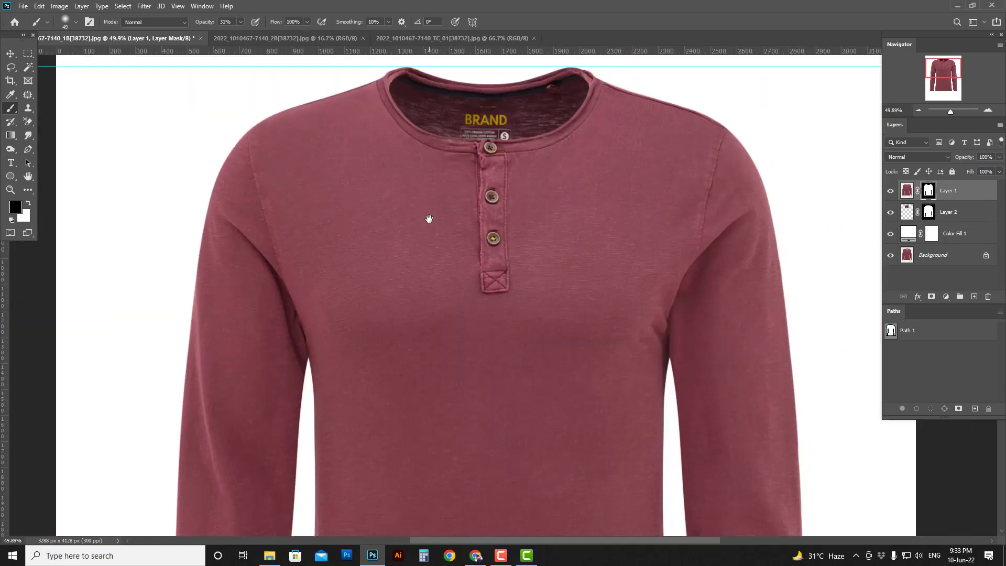
drag(550, 251, 499, 254)
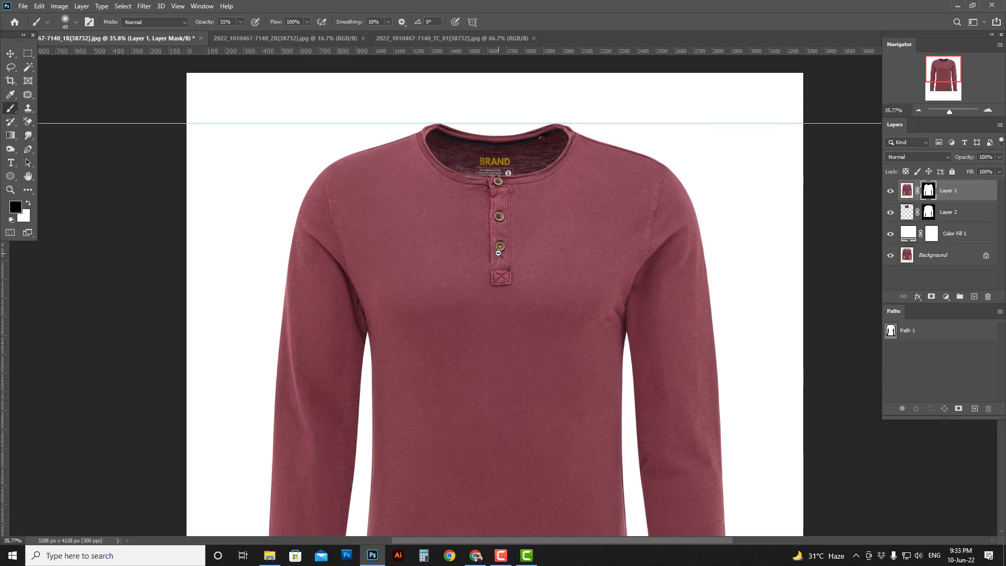
drag(498, 254, 477, 254)
alt+click(892, 256)
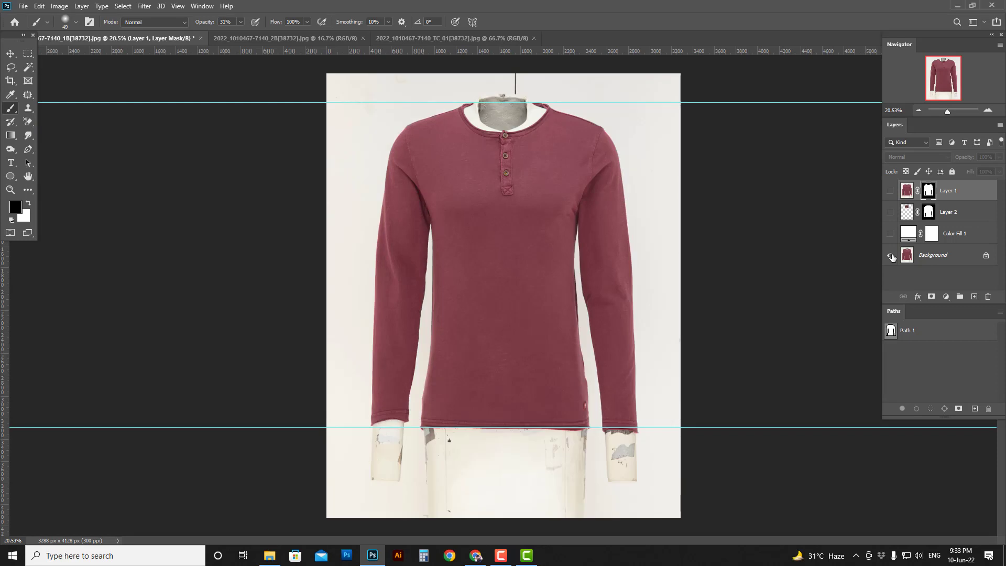
alt+click(891, 256)
alt+click(892, 256)
alt+click(892, 256)
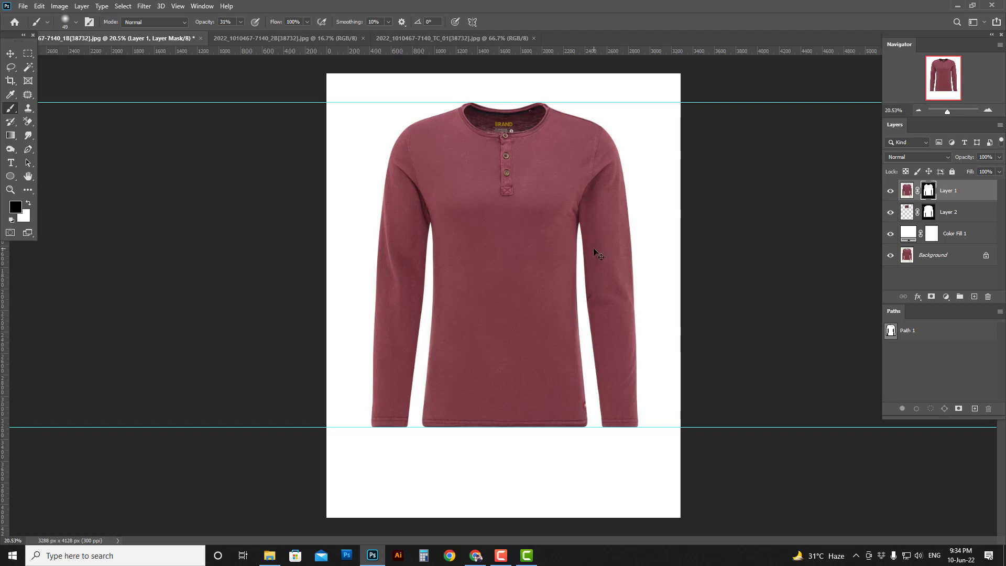
key(ctrl+shift+s)
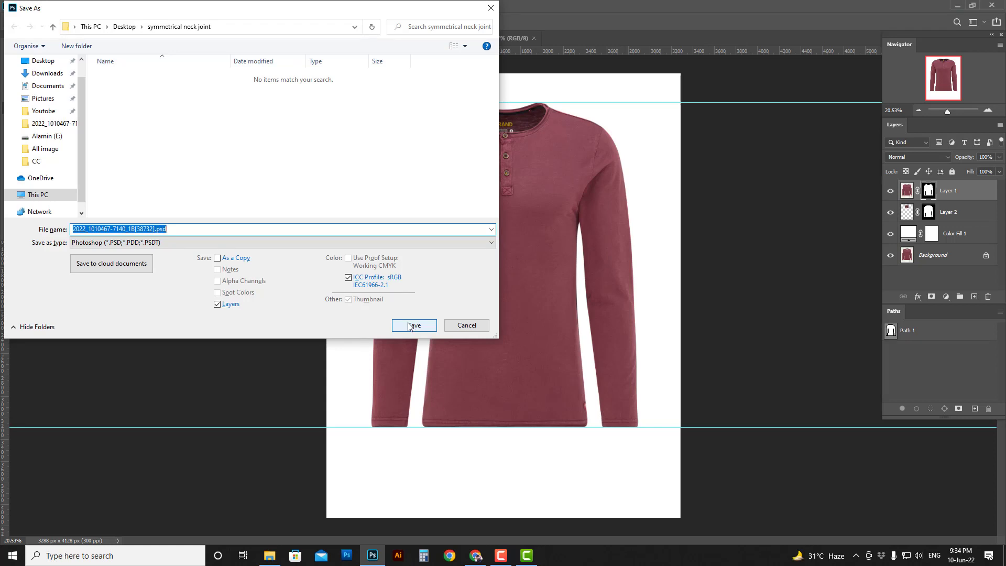
click(409, 327)
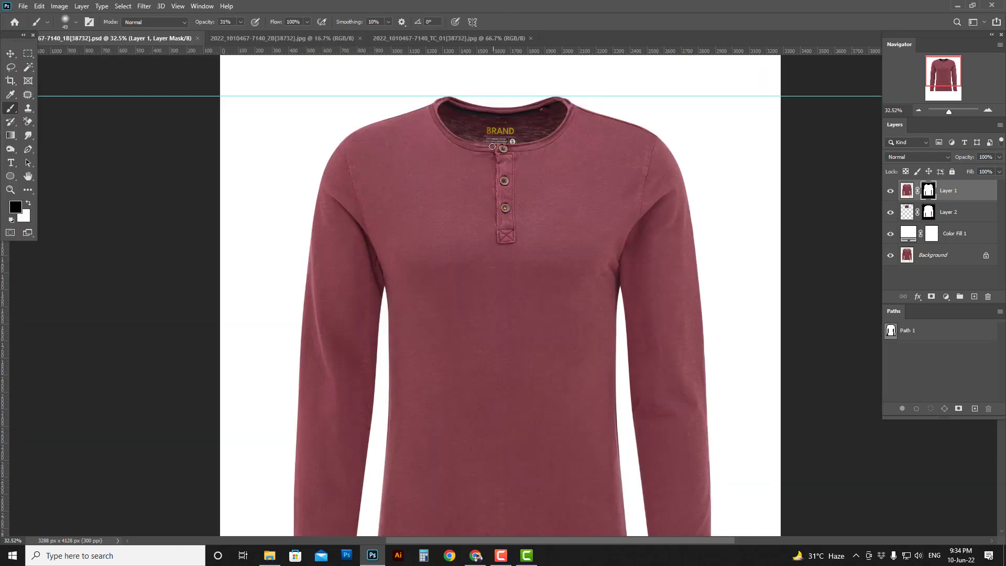
- Add a new layer above Layer 2 and load Layer 1's mask as a selection feathered by 20 pixels
scroll(491, 147, up, 1)
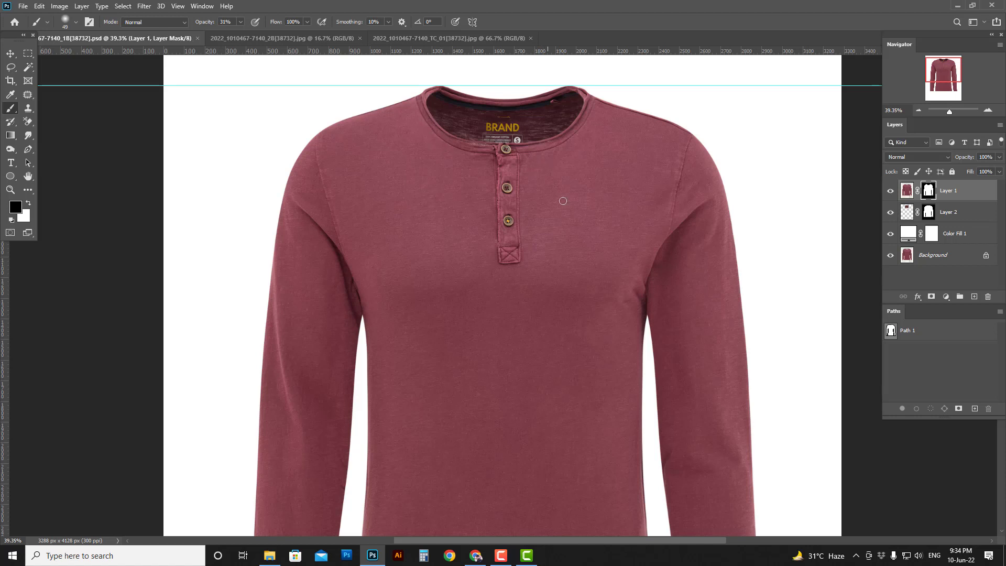
click(967, 215)
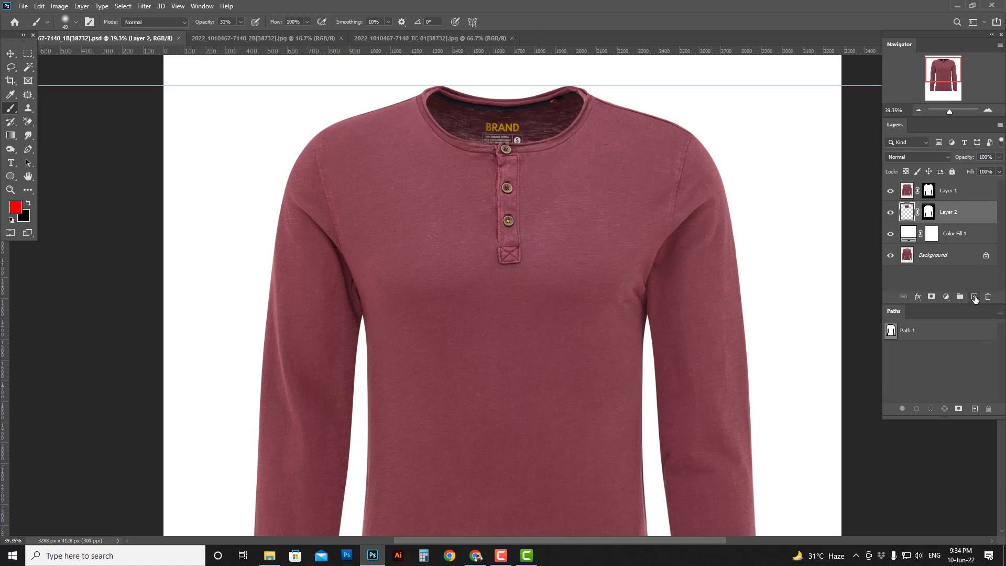
click(973, 297)
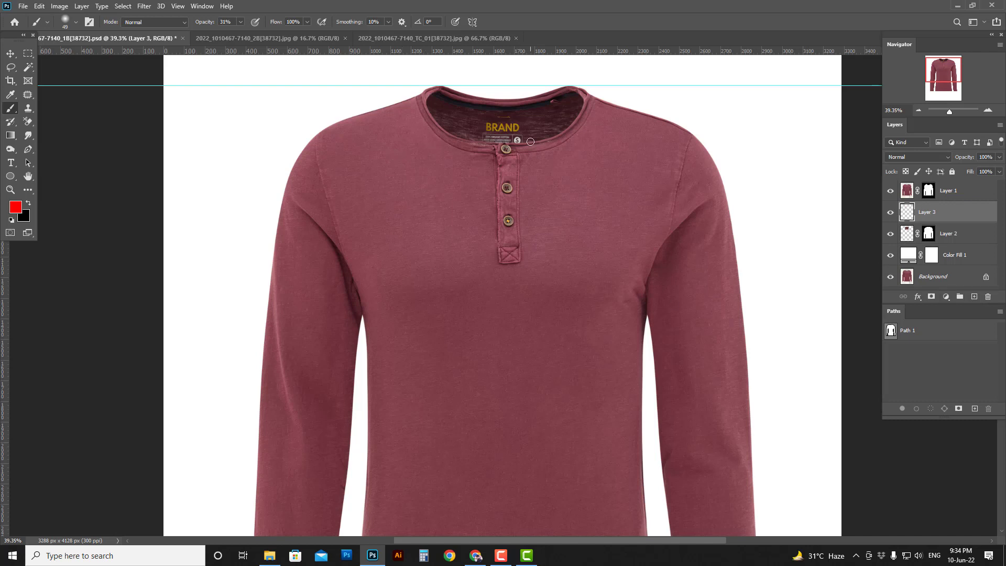
scroll(526, 140, up, 1)
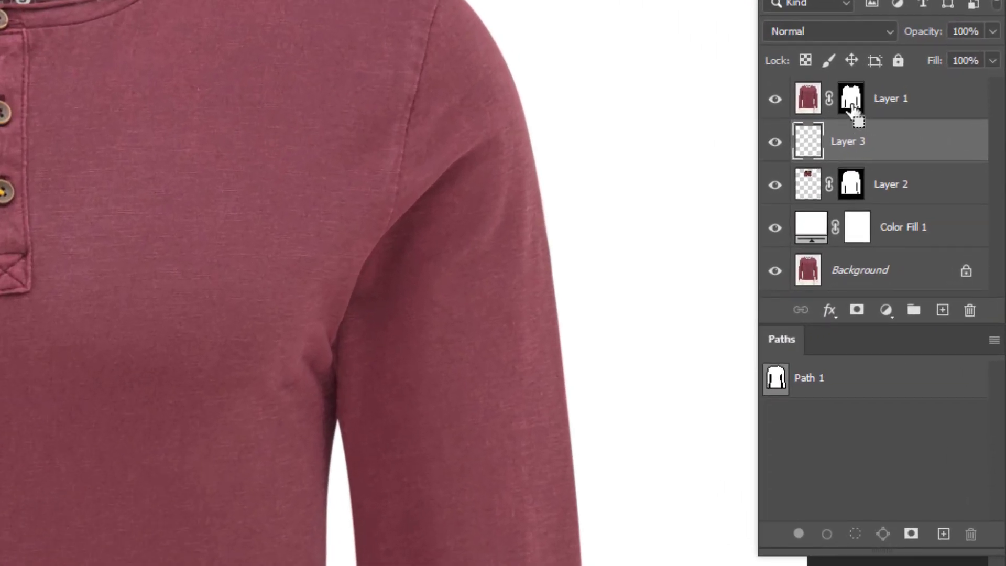
ctrl+click(851, 107)
ctrl+click(849, 102)
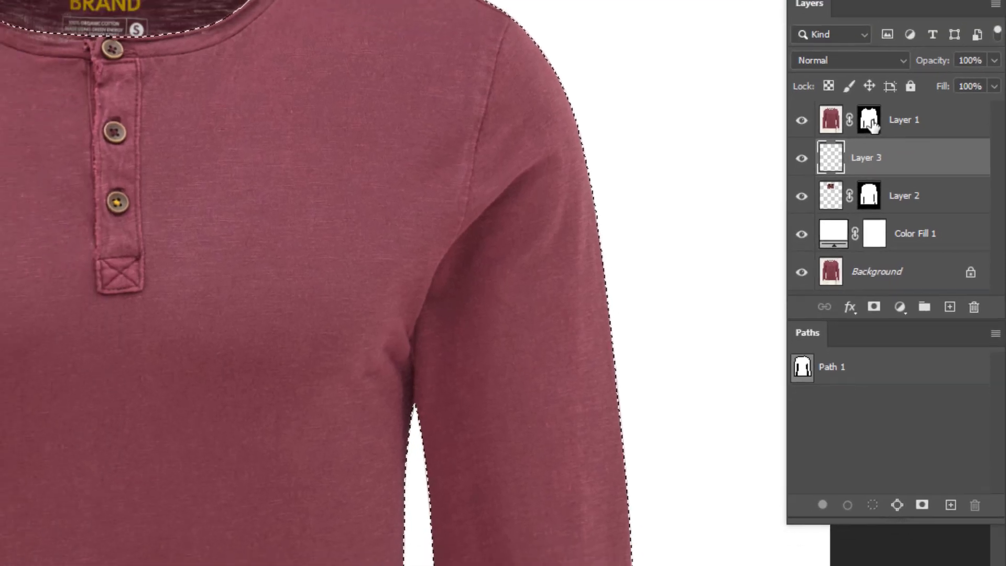
key(shift+F6)
text(20)
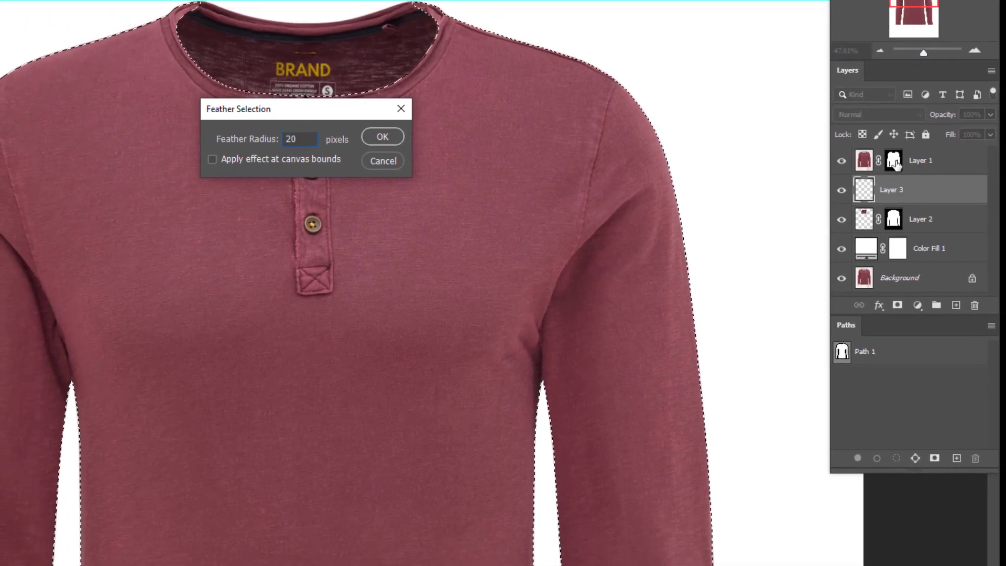
key(Return)
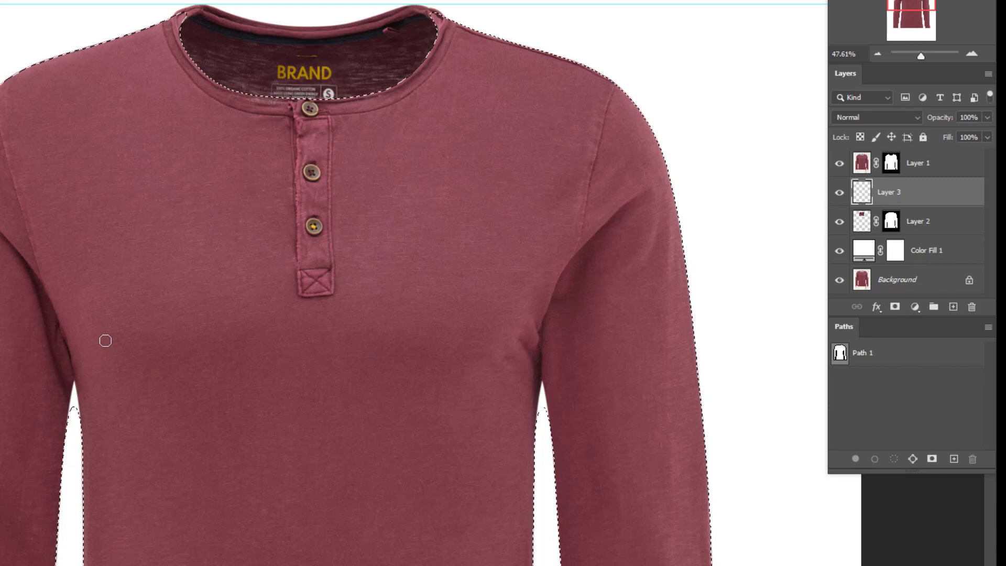
- Fill the feathered selection with black on Layer 3, deselect it, and soften the fill with Gaussian Blur
key(alt+BackSpace)
key(ctrl+d)
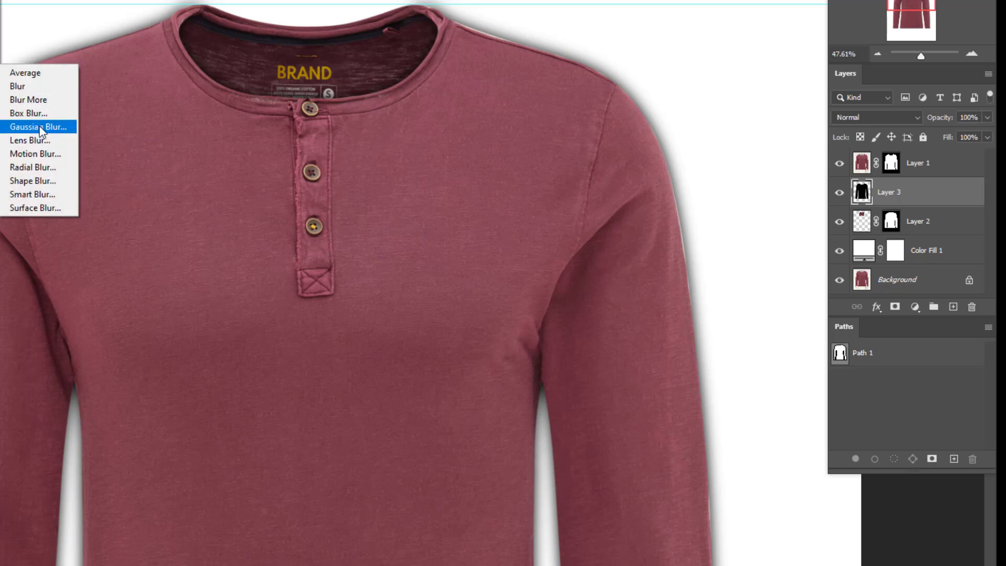
click(40, 127)
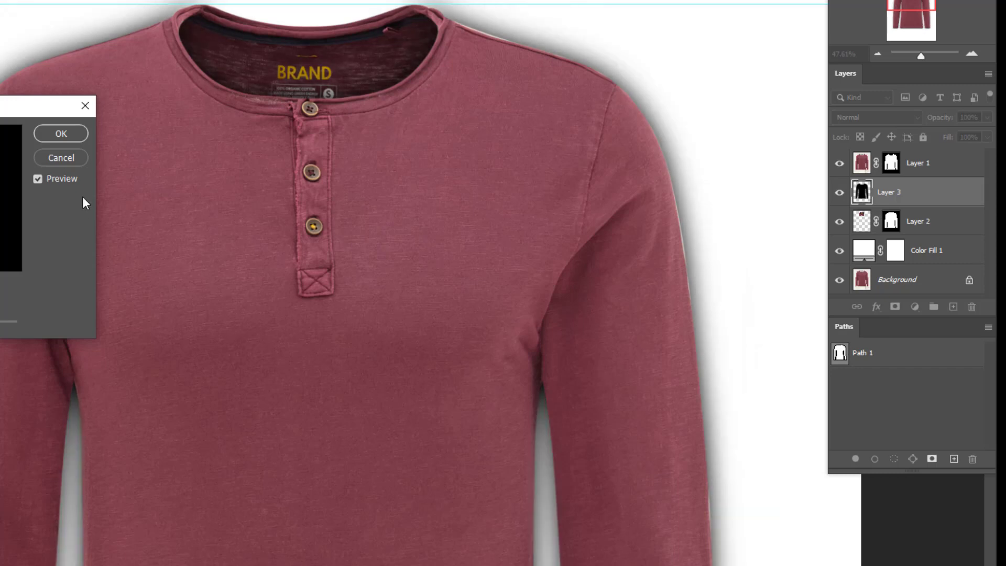
click(56, 134)
- Lasso the neckline area on Layer 3 and delete the shadow everywhere outside it
key(l)
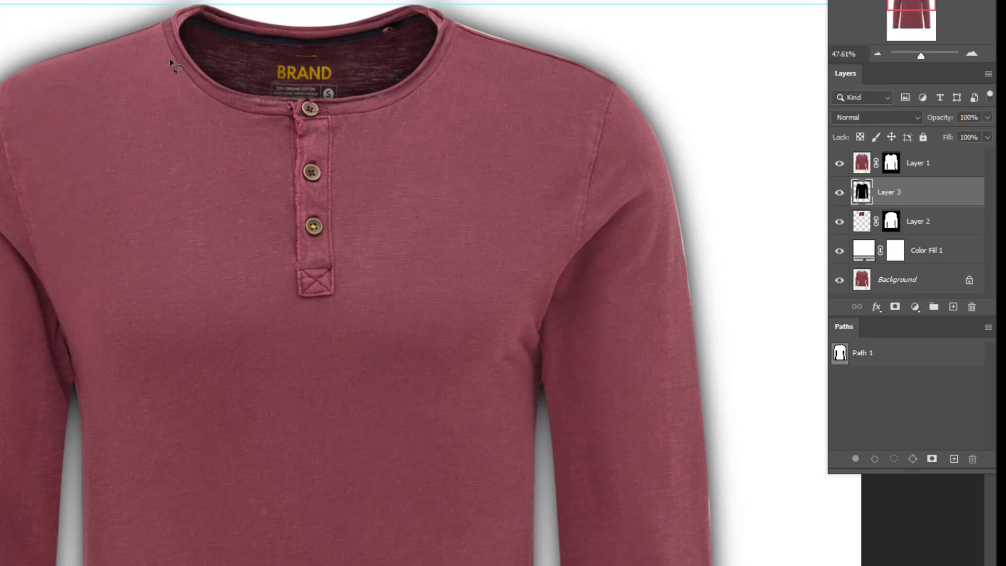
mouse_move(192, 16)
mouse_down()
mouse_move(183, 2)
mouse_move(159, 0)
mouse_move(143, 81)
mouse_move(175, 150)
mouse_move(297, 158)
mouse_move(476, 76)
mouse_move(471, 0)
mouse_up()
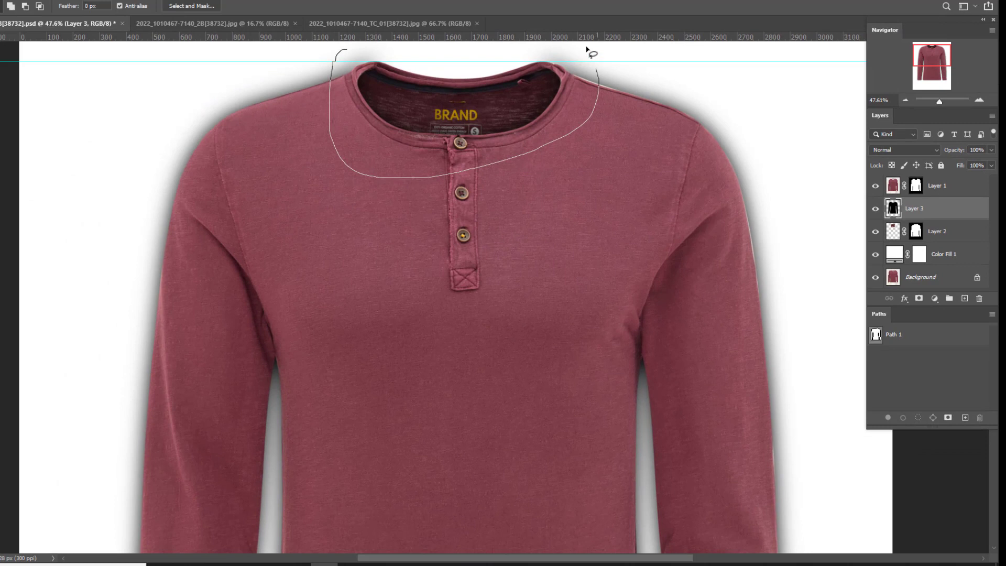
drag(586, 50, 583, 44)
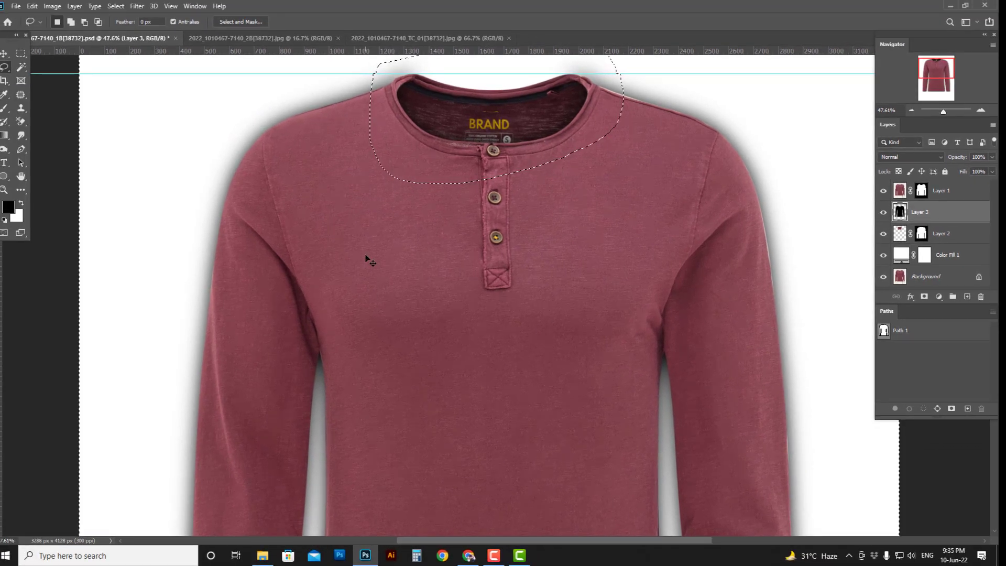
key(ctrl+shift+i)
key(Delete)
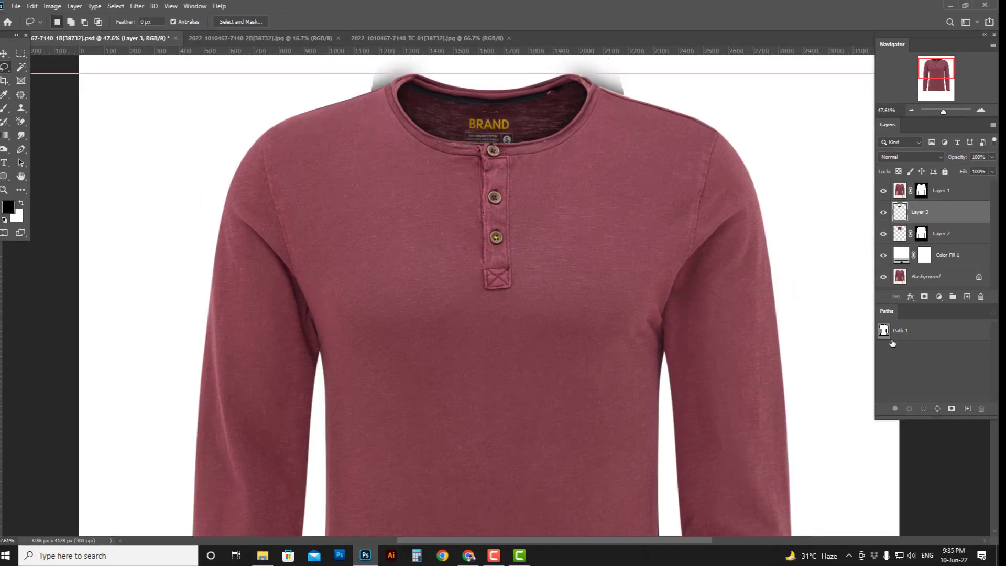
- Load Path 1 as a selection, invert it, and delete the Layer 3 shadow outside the shirt outline
ctrl+click(884, 331)
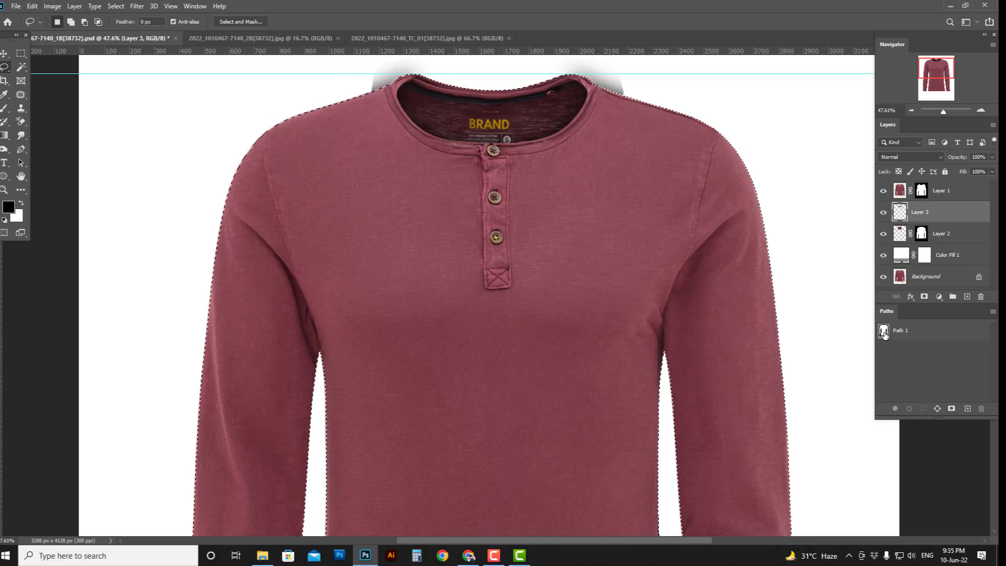
key(ctrl+shift+i)
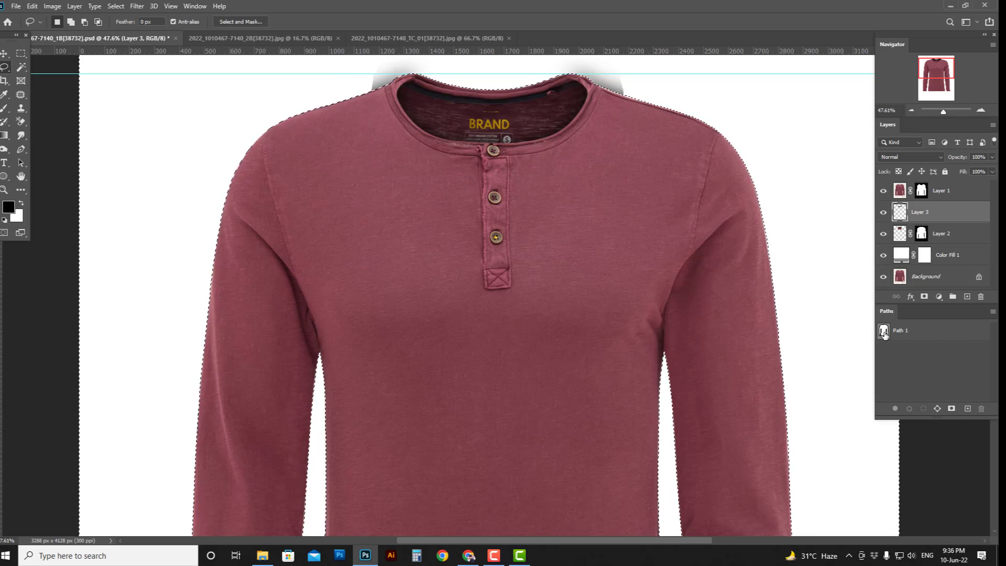
key(Delete)
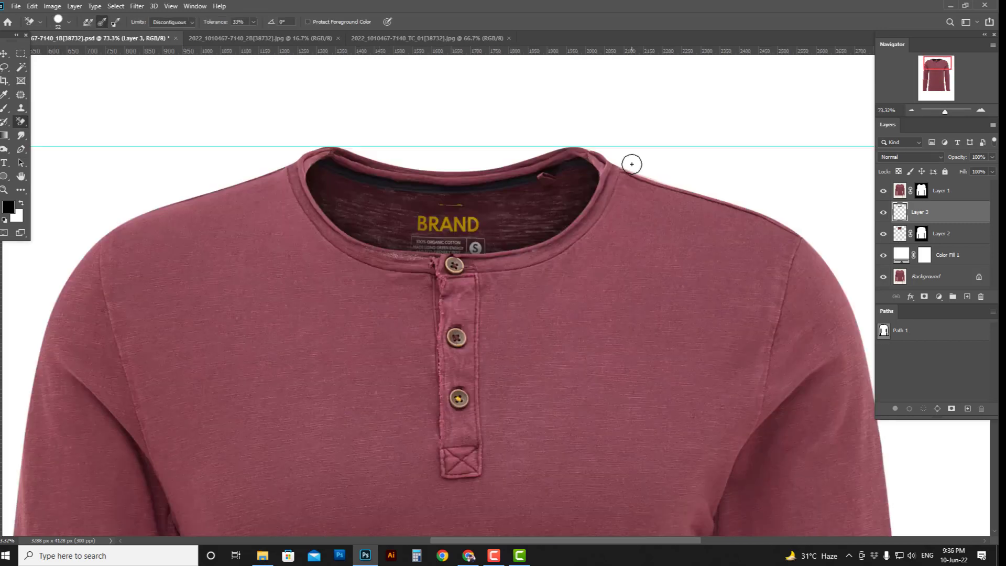
- Erase the leftover shadow on Layer 3 along the shoulder edge beside the right collar with a soft Eraser
key(shift+e)
key(shift+e)
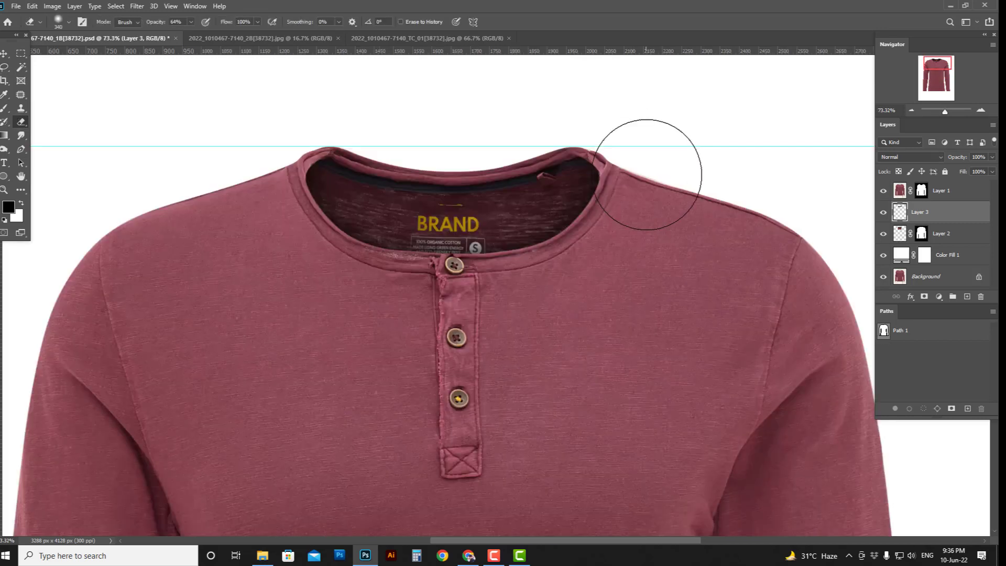
mouse_move(646, 175)
mouse_down()
mouse_move(587, 161)
mouse_move(621, 166)
mouse_up()
- Set Layer 3's opacity to 50% and compare the neckline with and without the shadow
click(960, 160)
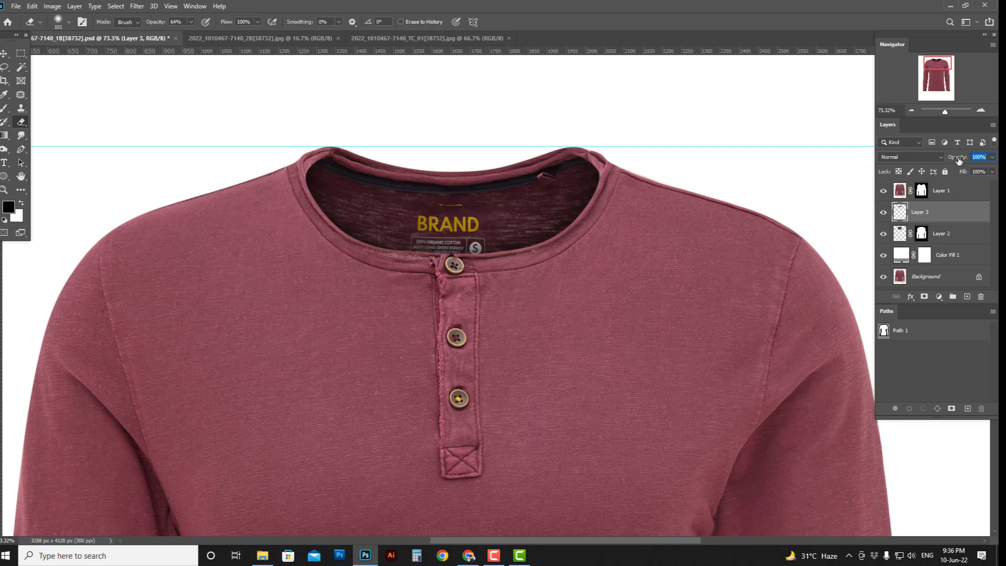
text(50)
click(883, 212)
click(883, 212)
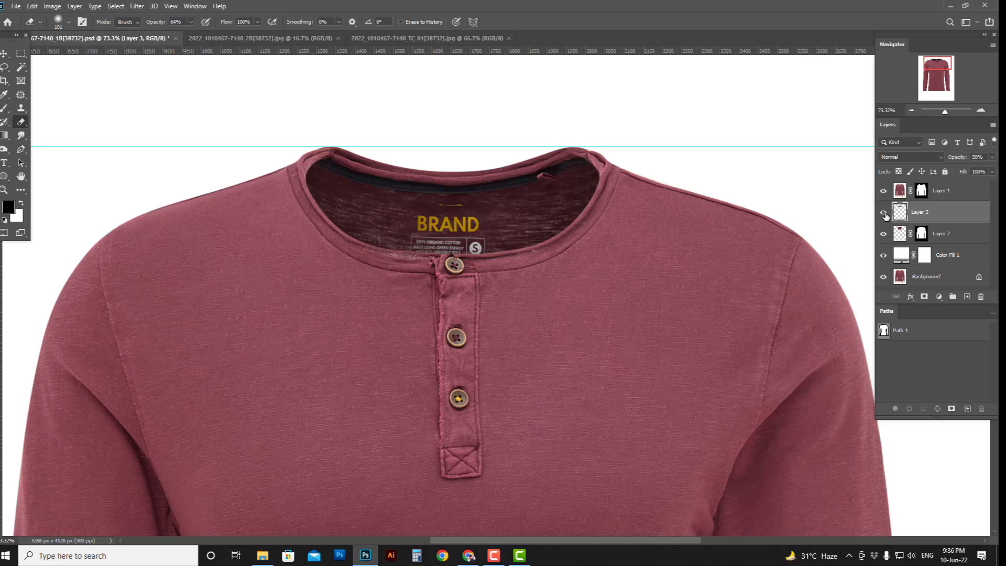
click(883, 212)
click(883, 212)
- Group Layer 1, Layer 3 and Layer 2 together
scroll(665, 289, down, 9)
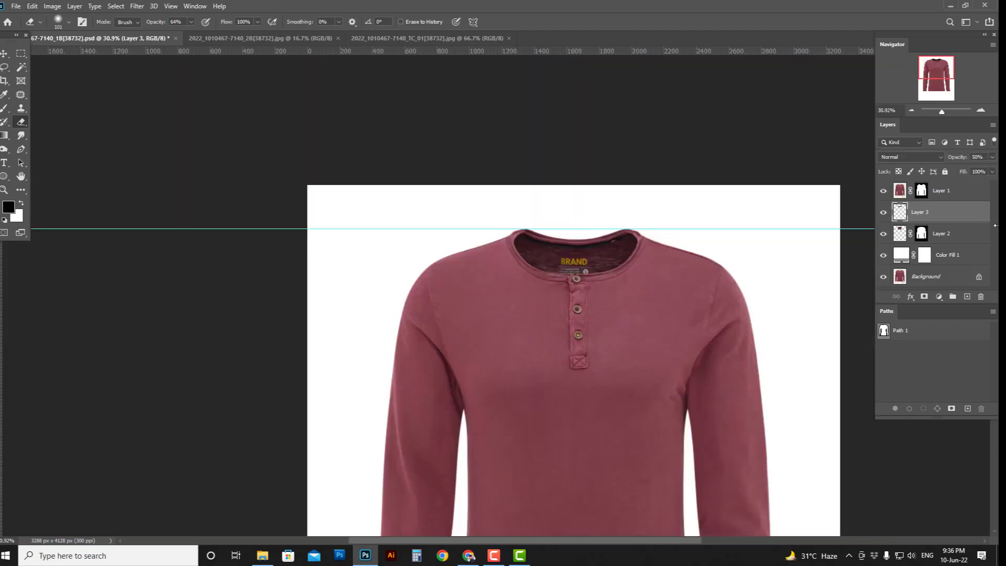
click(977, 198)
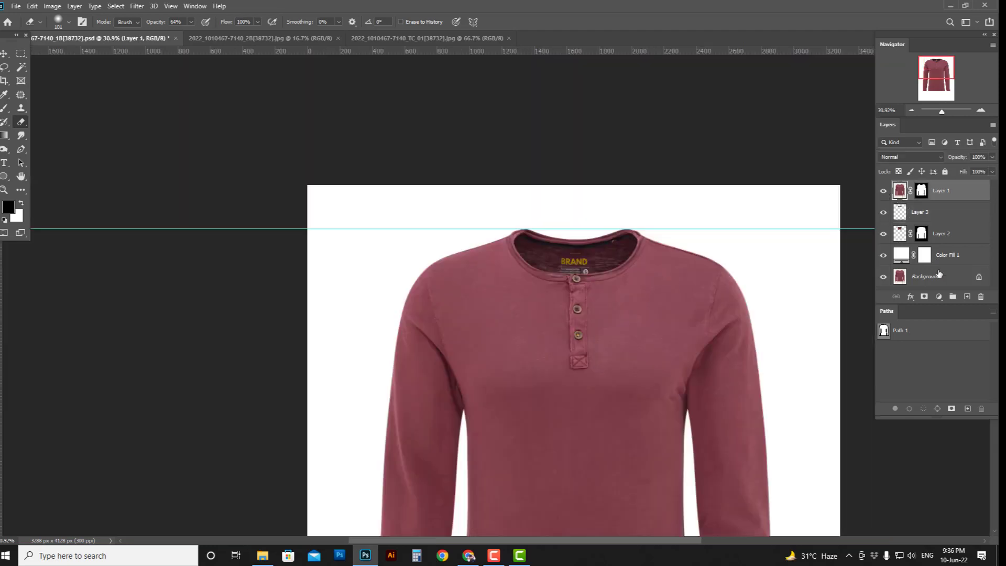
shift+click(953, 237)
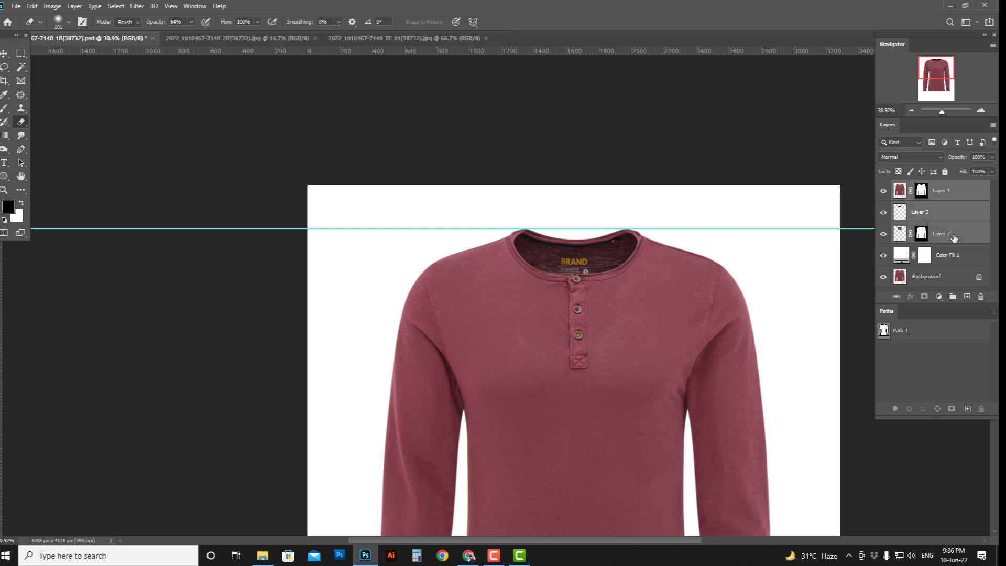
key(ctrl+g)
scroll(650, 273, down, 5)
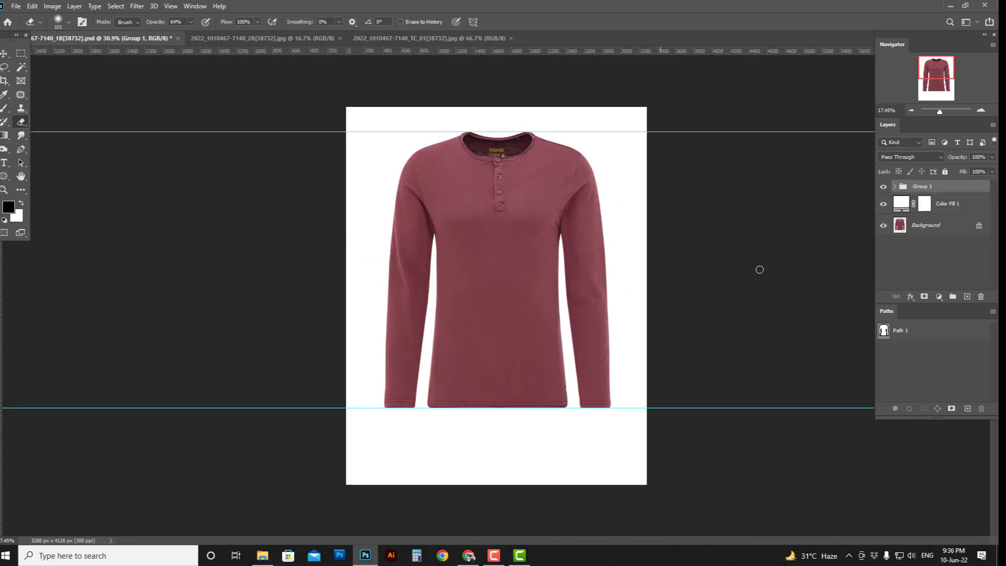
alt+click(883, 230)
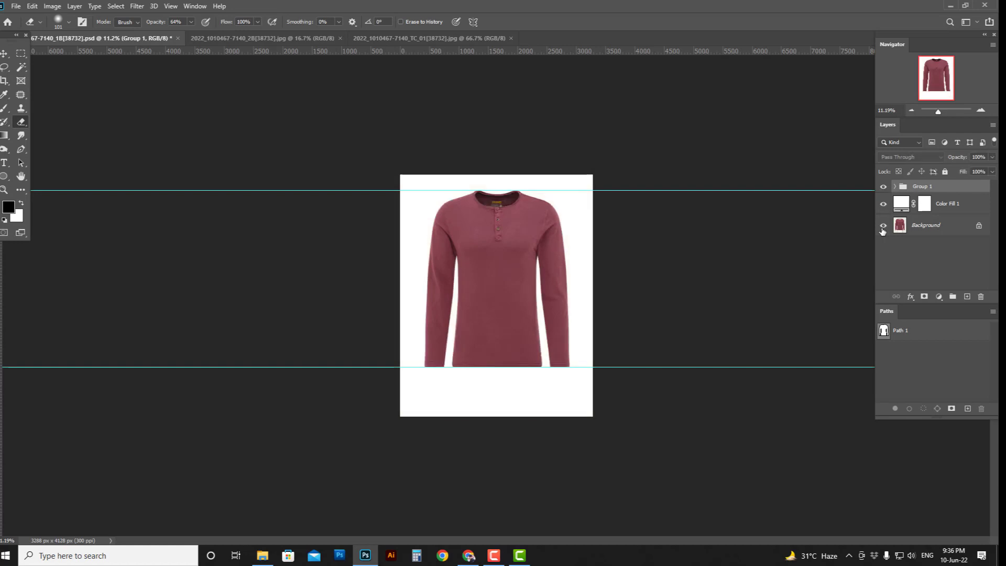
alt+click(883, 229)
scroll(552, 218, up, 2)
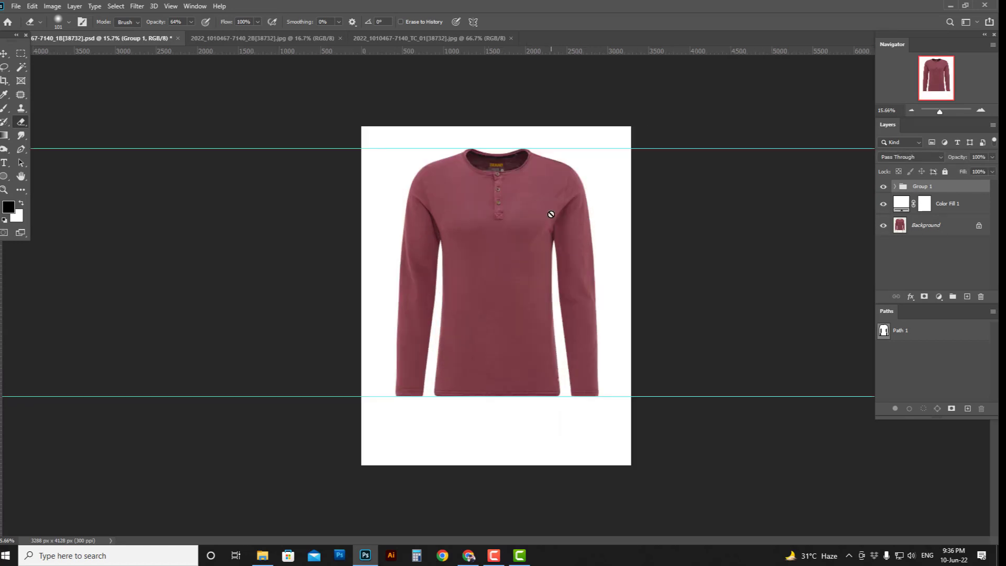
click(310, 36)
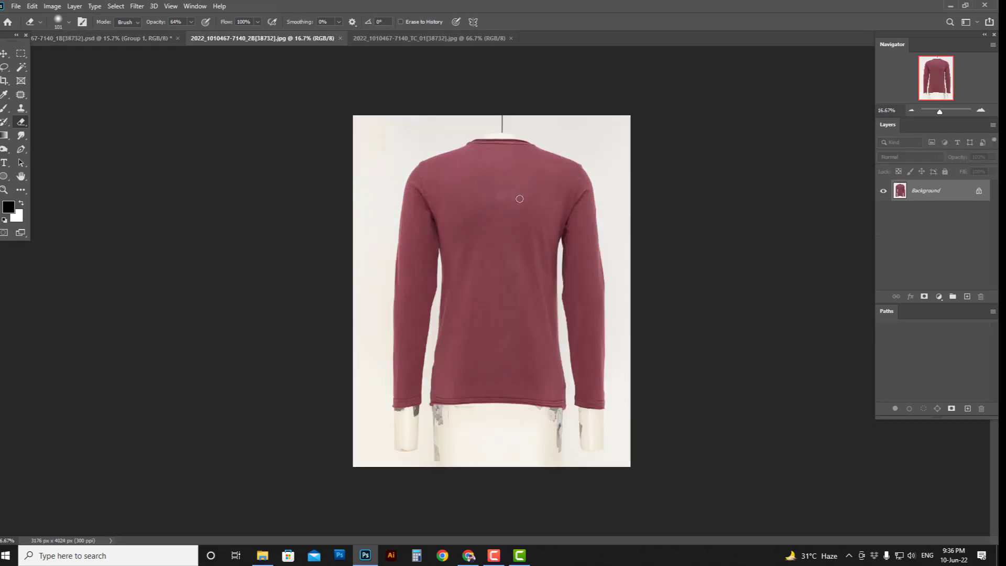
click(113, 38)
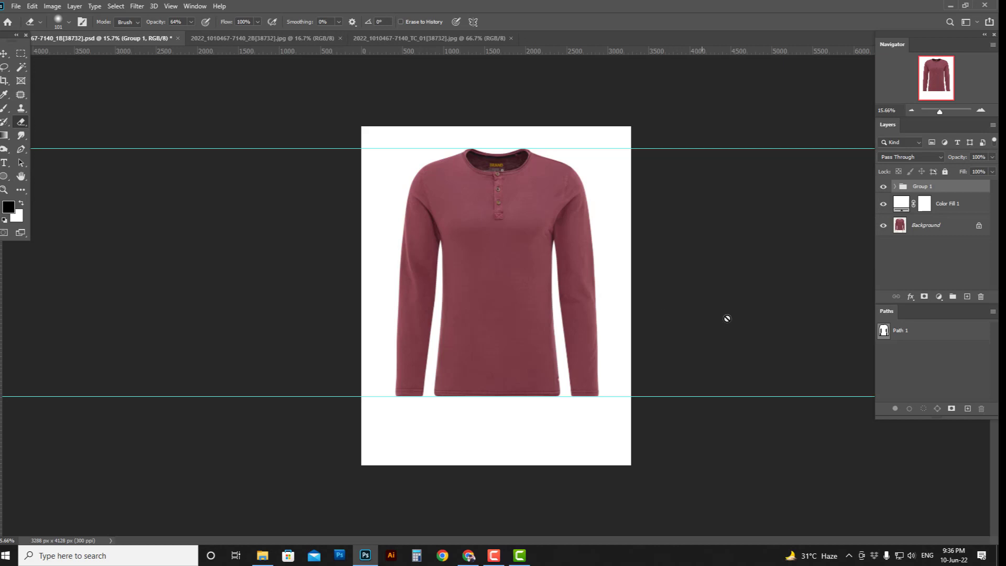
click(940, 334)
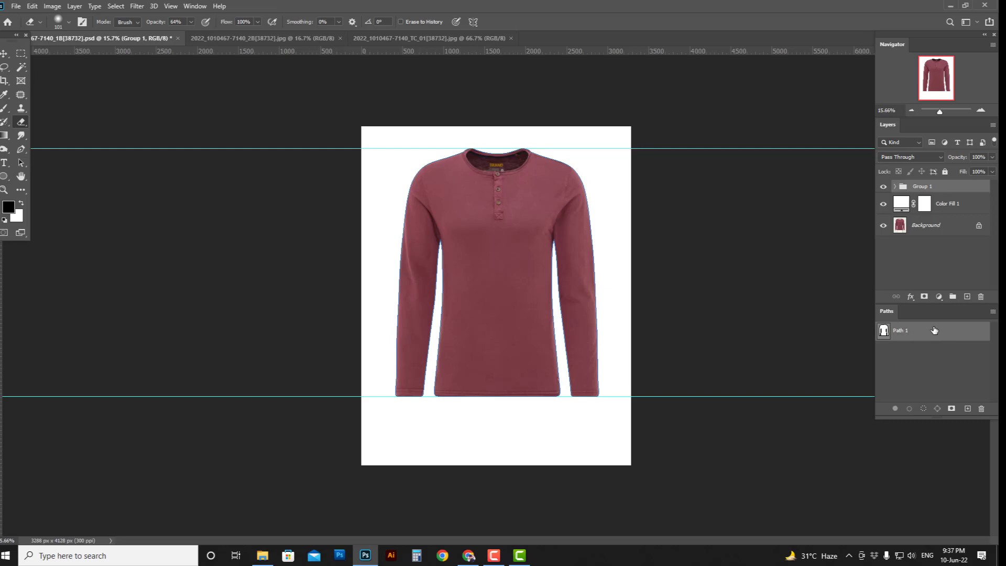
key(ctrl+Tab)
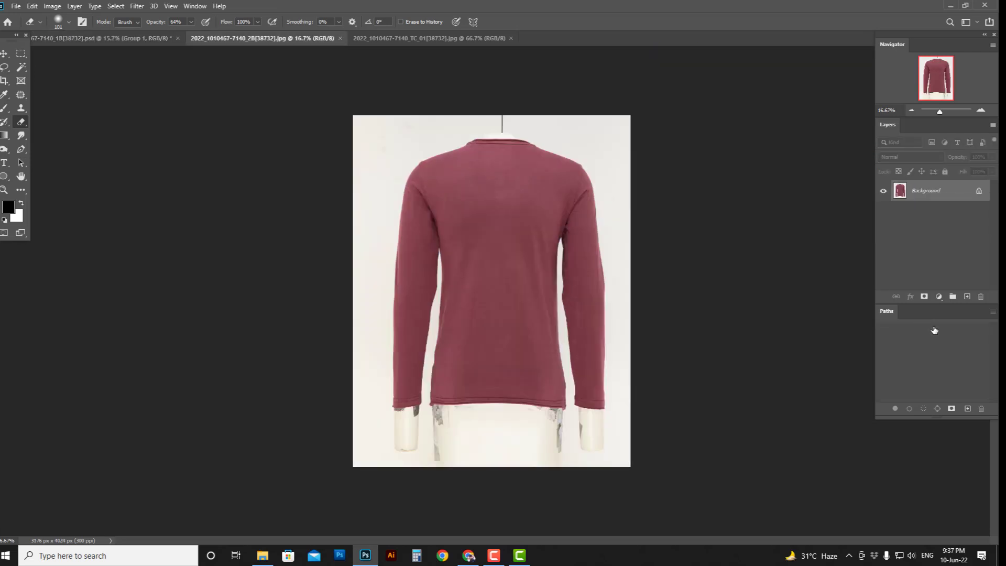
key(p)
key(ctrl+v)
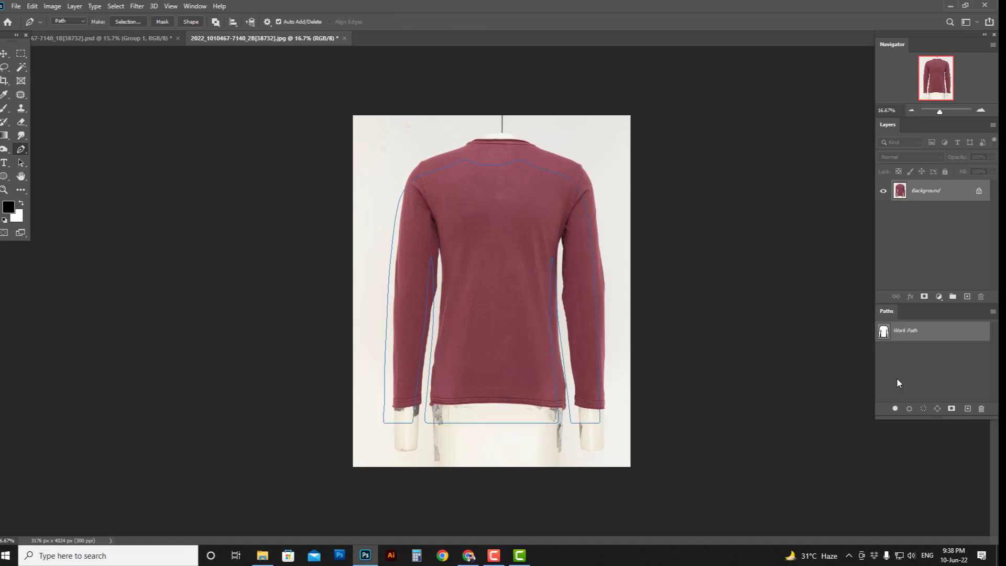
- Transform the pasted path to move it up over the back-view shirt, aligned with its collar and hem
key(ctrl+t)
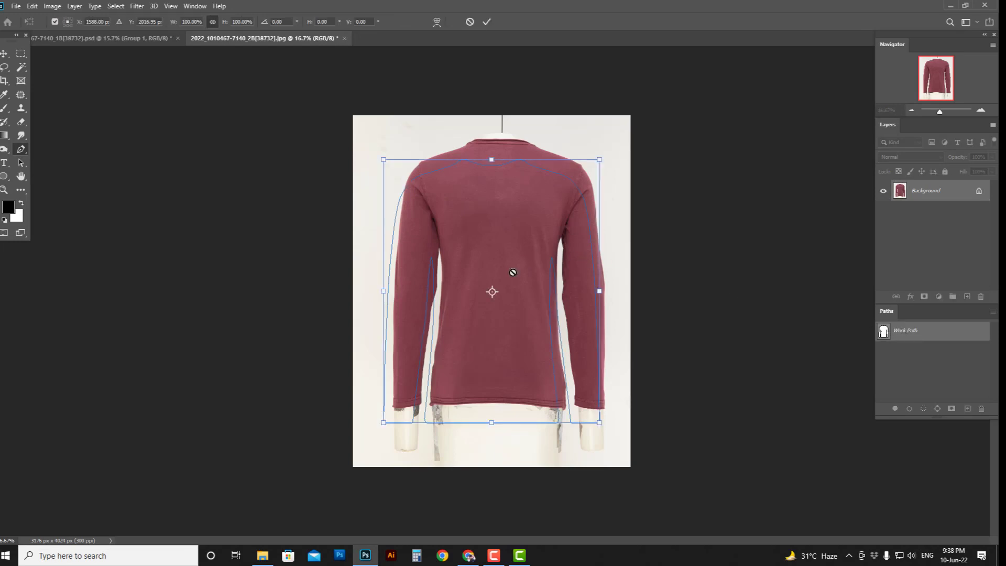
drag(512, 272, 520, 256)
key(Return)
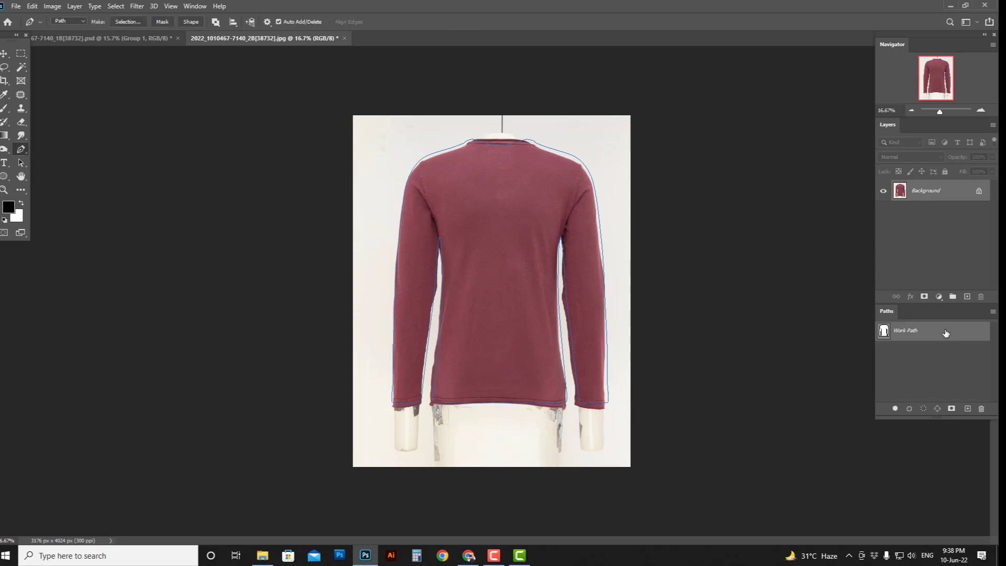
- Save the work path as Path 1, deselect it and duplicate the Background layer
double_click(945, 333)
key(Return)
click(956, 365)
key(ctrl+j)
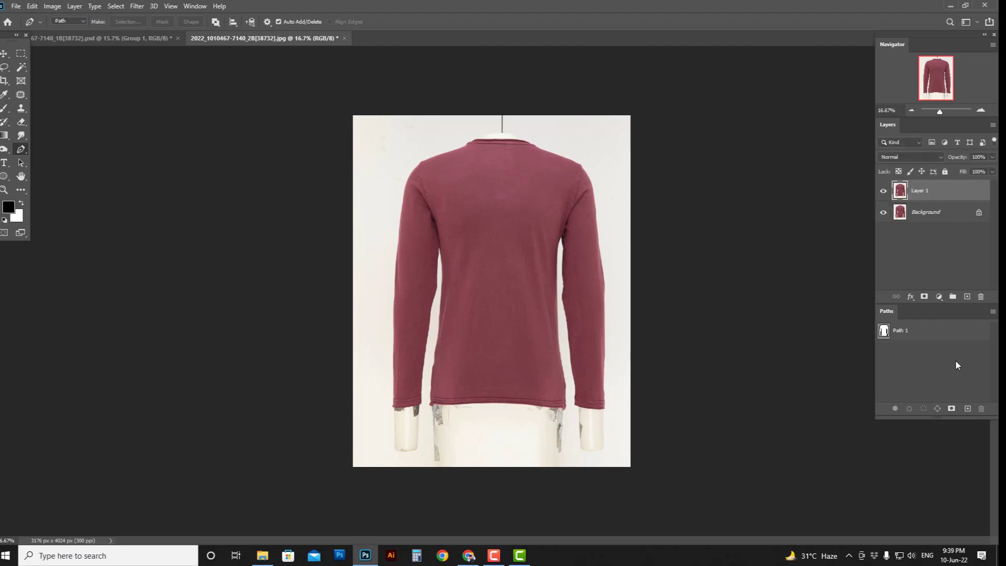
- Load Path 1 as a selection, stroke it on a new layer with a centred 5 px line in ff0000, and deselect
ctrl+click(883, 333)
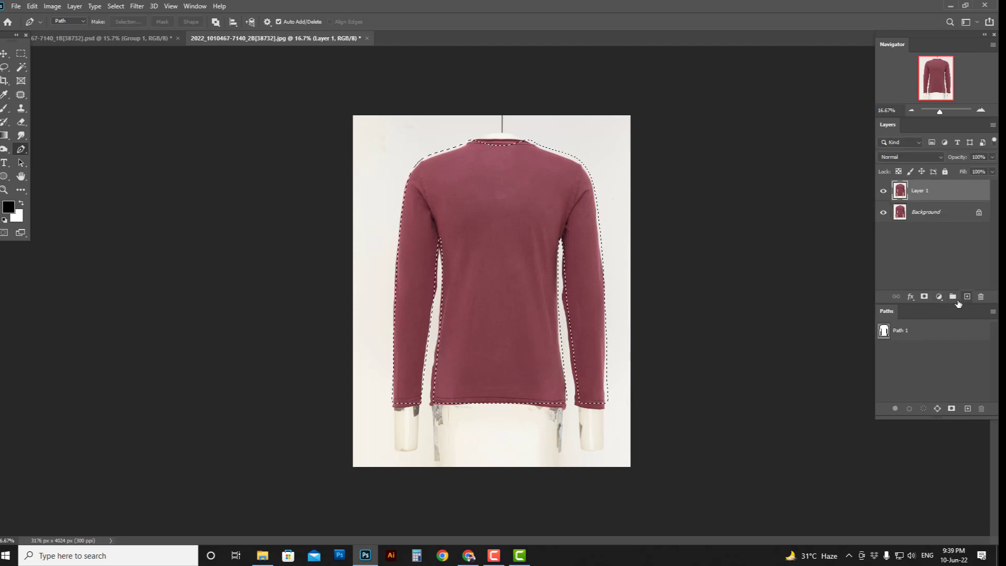
click(967, 298)
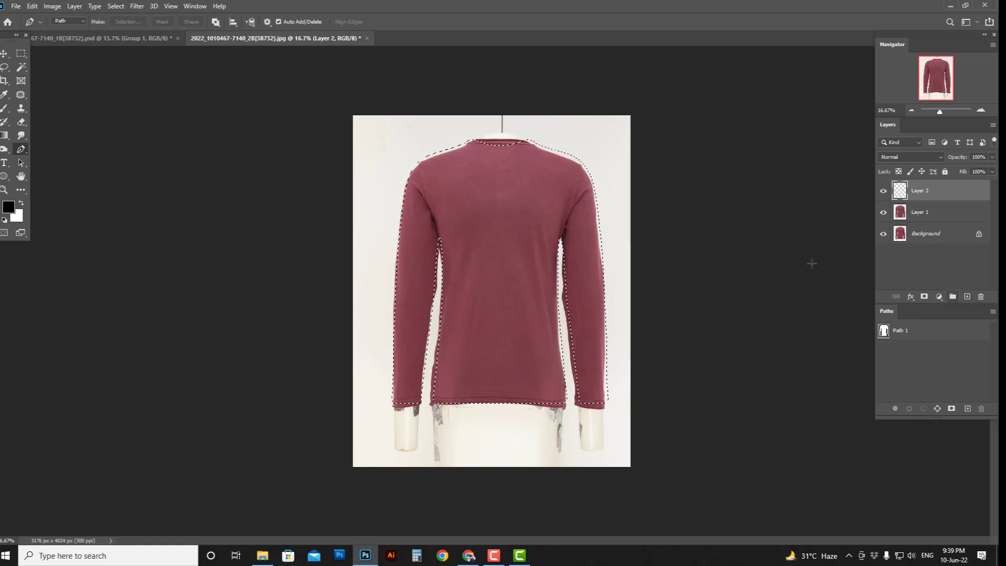
click(32, 5)
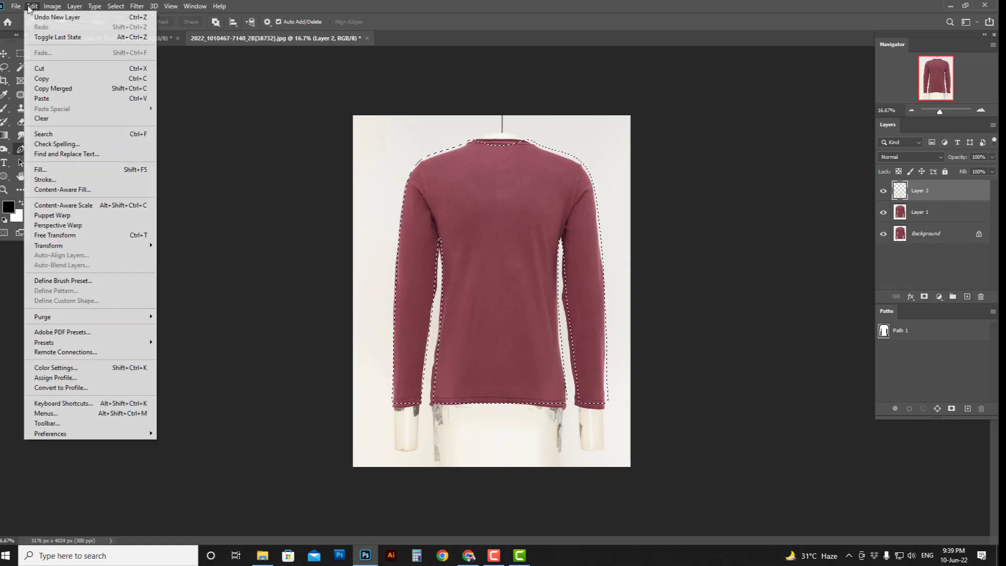
click(45, 179)
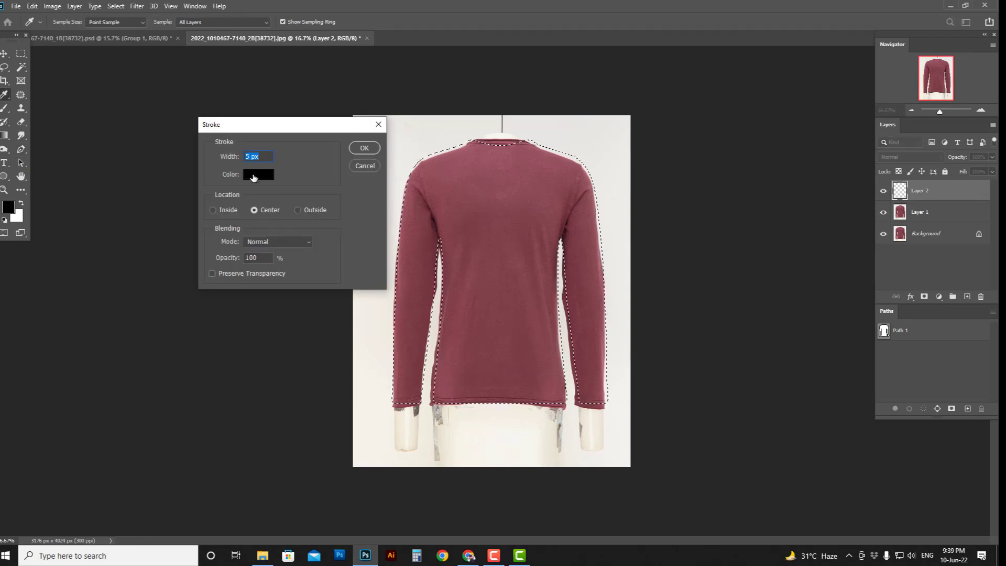
click(253, 177)
text(ff0000)
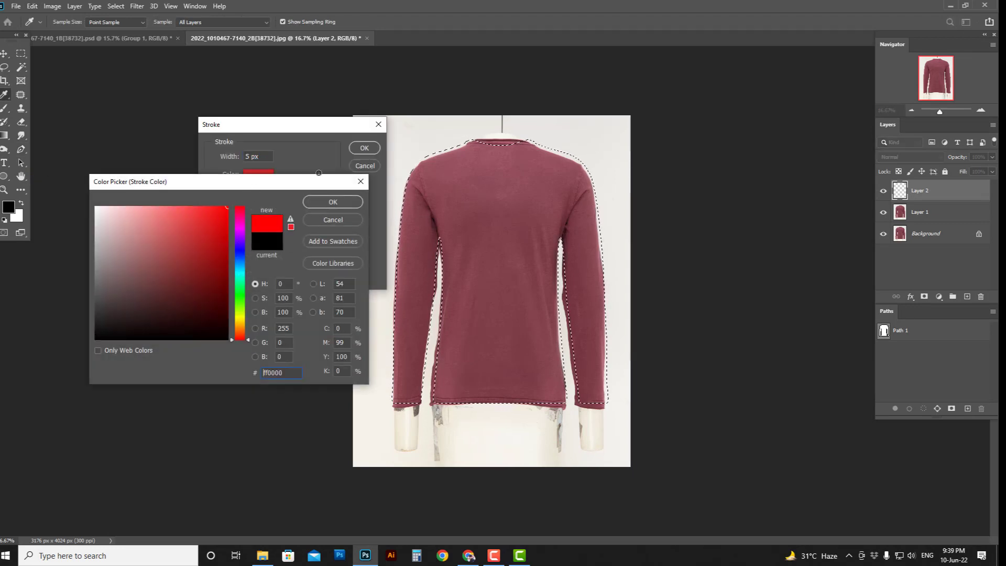
click(335, 202)
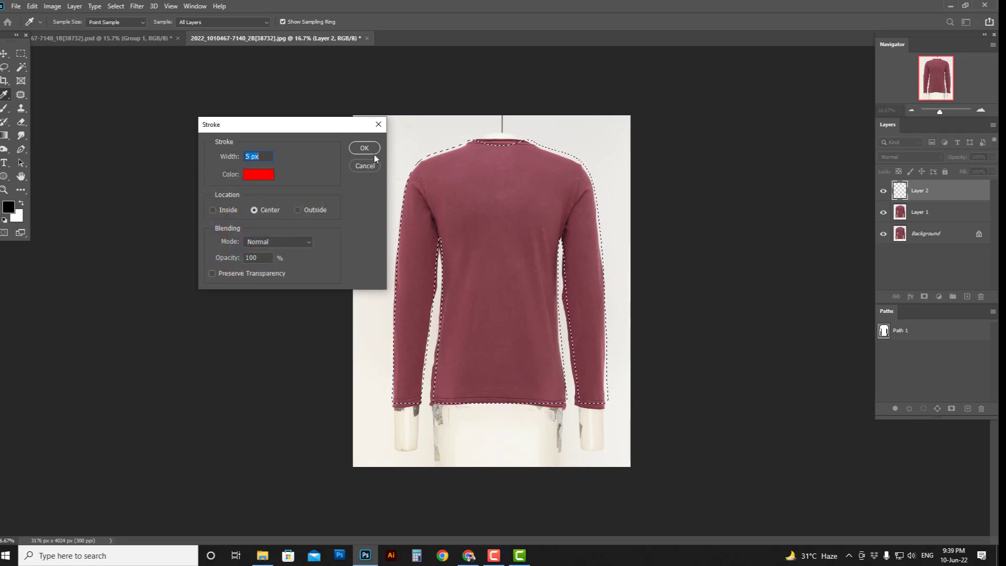
click(367, 149)
key(p)
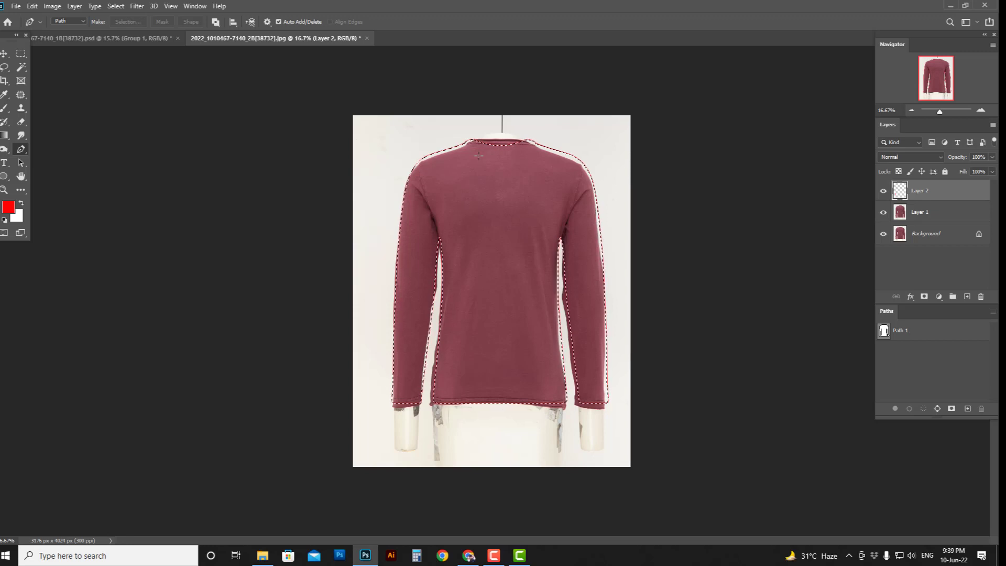
key(ctrl+d)
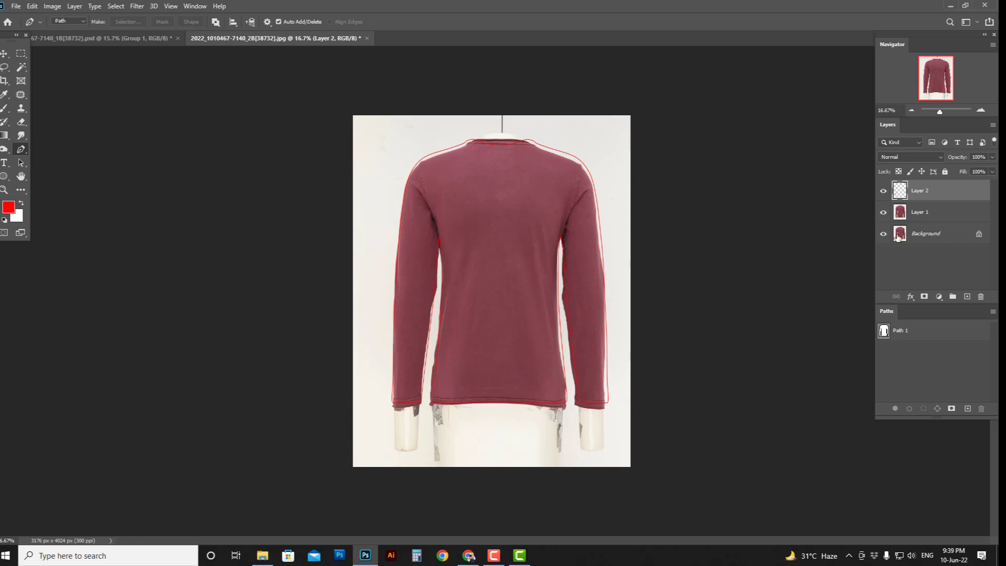
- Open Layer 1 in Liquify and show Layer 2 as the backdrop
click(930, 216)
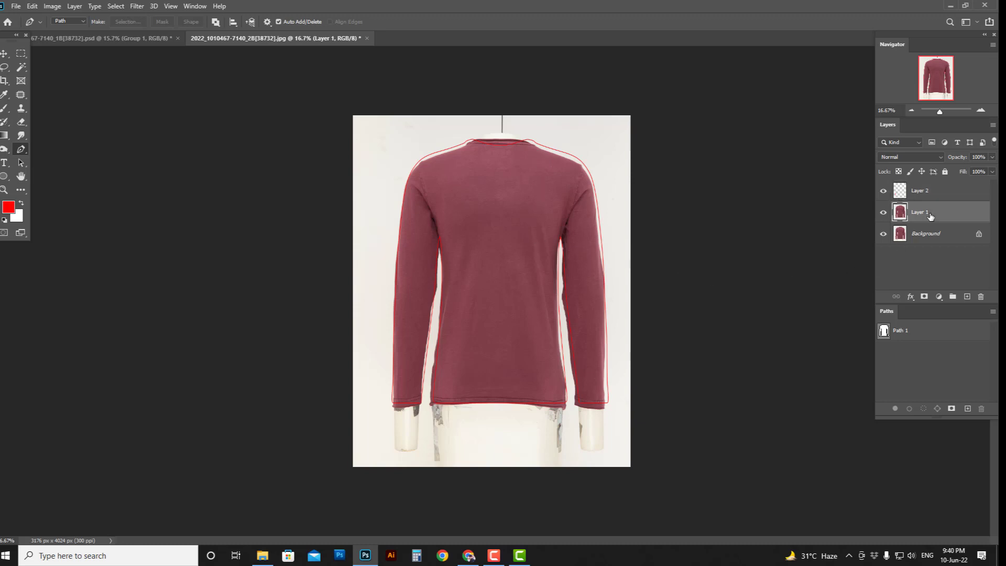
key(ctrl+shift+x)
click(659, 233)
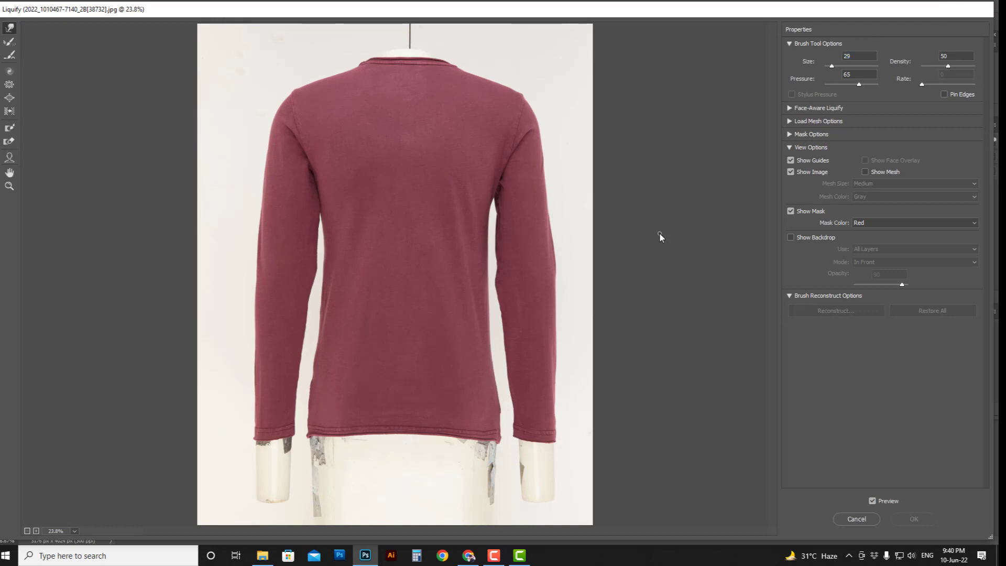
click(791, 238)
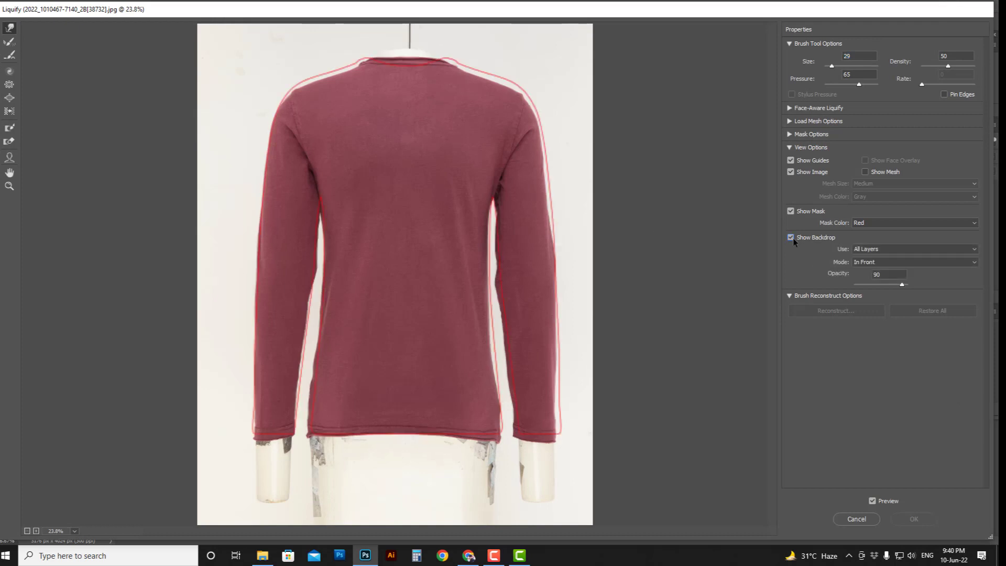
click(876, 249)
click(872, 282)
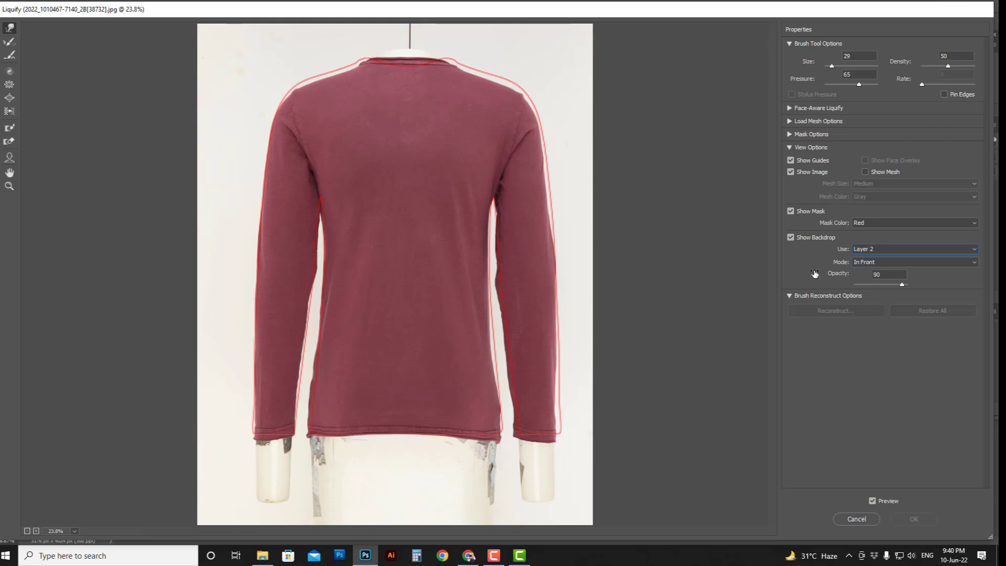
- Warp both shoulders of the back-view shirt up to the red outline with a large Liquify brush
scroll(383, 98, up, 4)
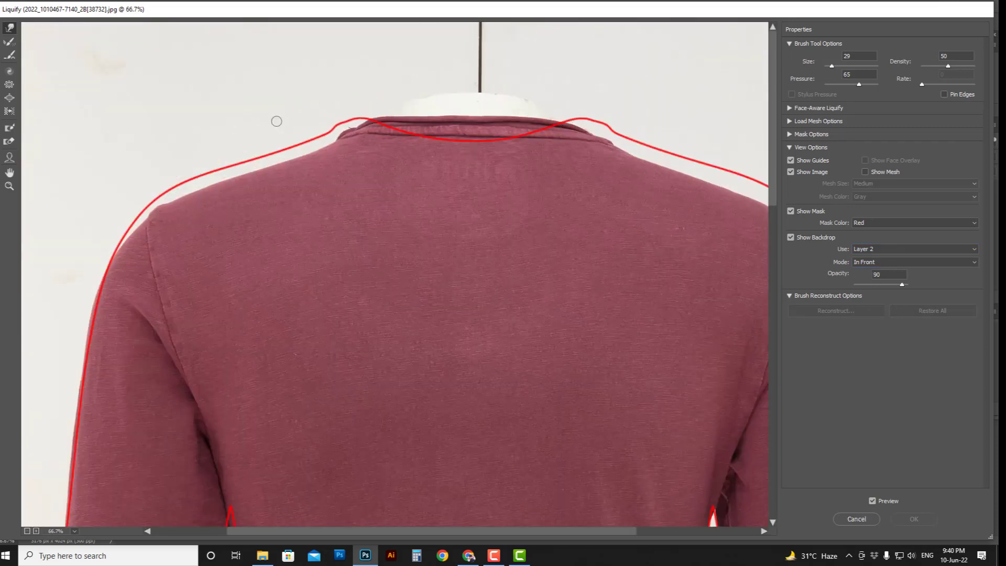
mouse_move(236, 161)
mouse_down()
mouse_move(403, 218)
mouse_move(493, 230)
mouse_up()
drag(220, 209, 212, 183)
drag(655, 189, 661, 168)
- Warp the right sleeve's outer edge and cuff to the red outline, reducing the brush size to 350 for the inner edge
drag(676, 419, 450, 249)
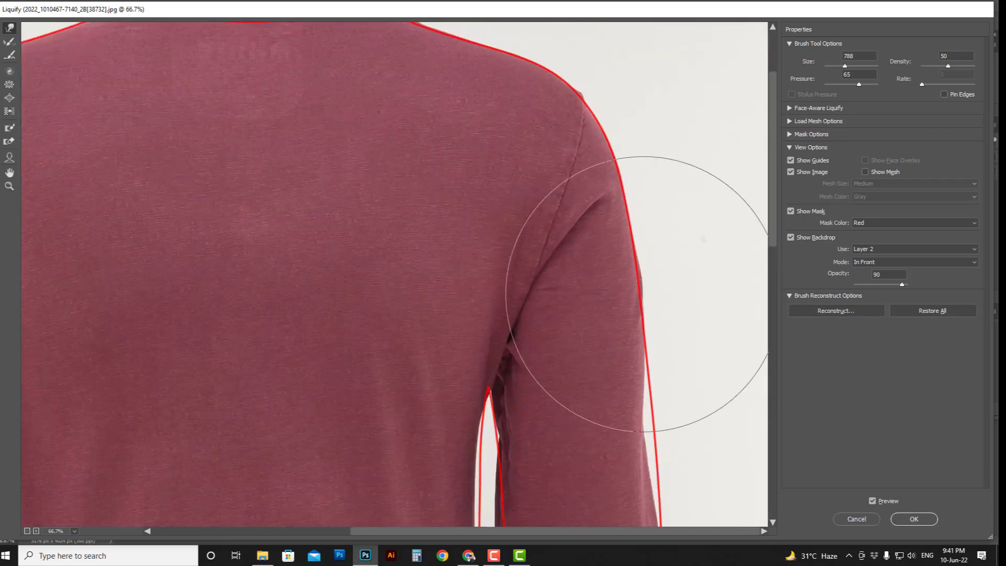
mouse_move(642, 471)
mouse_down()
mouse_move(640, 167)
mouse_move(680, 199)
mouse_up()
drag(652, 430, 664, 429)
drag(665, 502, 665, 139)
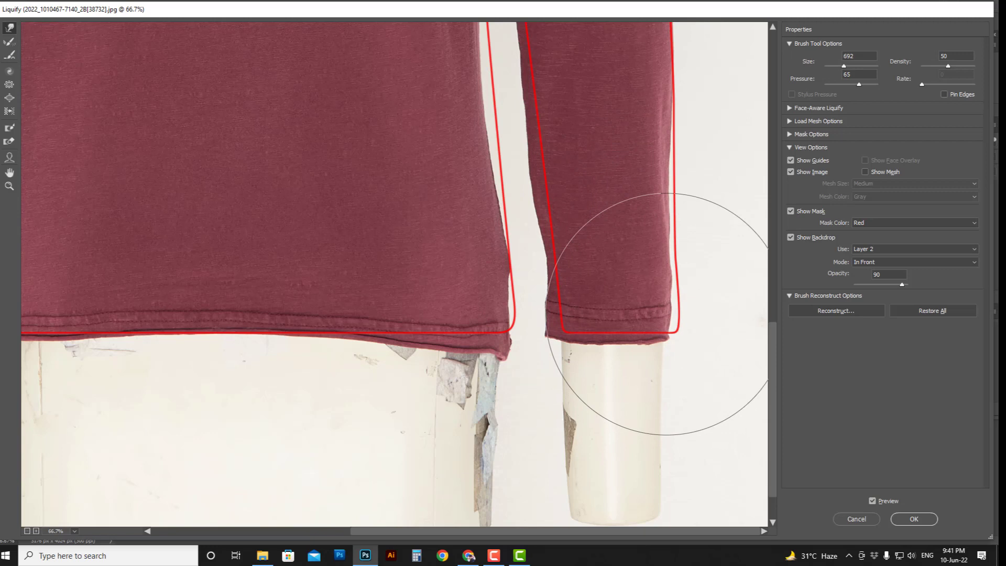
drag(647, 316, 646, 299)
mouse_move(599, 330)
mouse_down()
mouse_move(596, 319)
mouse_move(608, 319)
mouse_up()
alt+drag(666, 346, 623, 355)
alt+drag(543, 267, 513, 267)
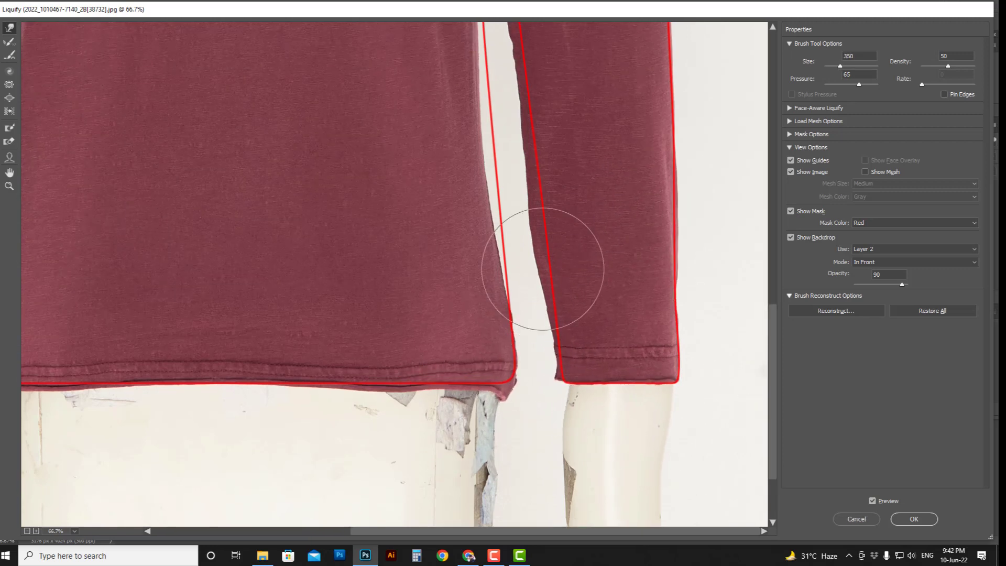
- Fit the bottom hem and the left sleeve's edges to the red outline, adjusting the Liquify brush size as needed
drag(314, 325, 603, 325)
alt+drag(338, 332, 369, 332)
drag(47, 319, 236, 228)
key(ctrl+plus)
mouse_move(414, 251)
alt+mouse_down()
mouse_move(314, 251)
mouse_move(472, 252)
alt+mouse_up()
drag(458, 187, 463, 440)
drag(492, 184, 469, 435)
drag(470, 203, 456, 427)
- Warp the back collar to follow the curved neckline of the red outline, resizing the brush for the details
drag(654, 63, 293, 481)
alt+drag(266, 247, 481, 247)
key(ctrl+minus)
alt+drag(593, 134, 220, 124)
key(ctrl+plus)
drag(231, 38, 99, 163)
- Warp the body and inner sleeve edges along the right-hand gap to the red outline with a brush of about 416
drag(603, 472, 366, 157)
alt+drag(351, 242, 382, 242)
drag(335, 419, 330, 278)
drag(388, 346, 373, 346)
drag(312, 334, 330, 131)
alt+drag(294, 328, 363, 328)
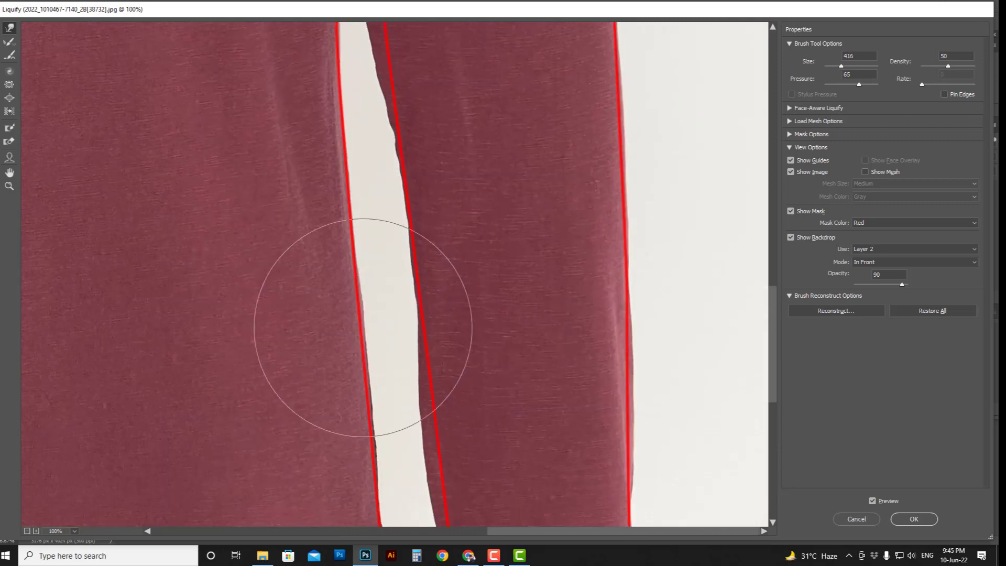
drag(363, 131, 340, 461)
drag(392, 288, 374, 286)
- Check the left sleeve gap, hem and overall shape against the red outline and apply the Liquify warp
drag(262, 471, 550, 68)
drag(236, 472, 566, 66)
alt+drag(223, 413, 326, 417)
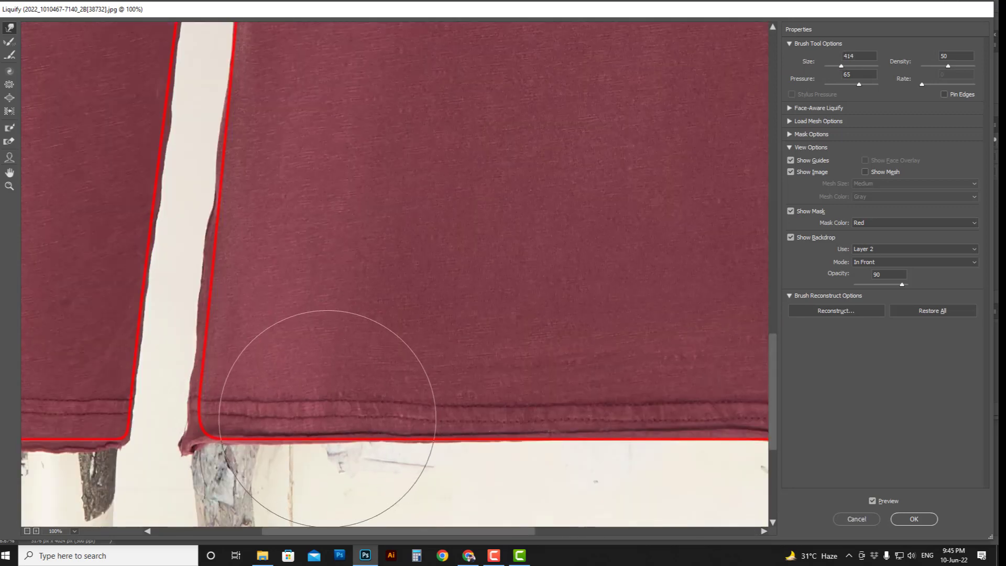
drag(359, 144, 364, 283)
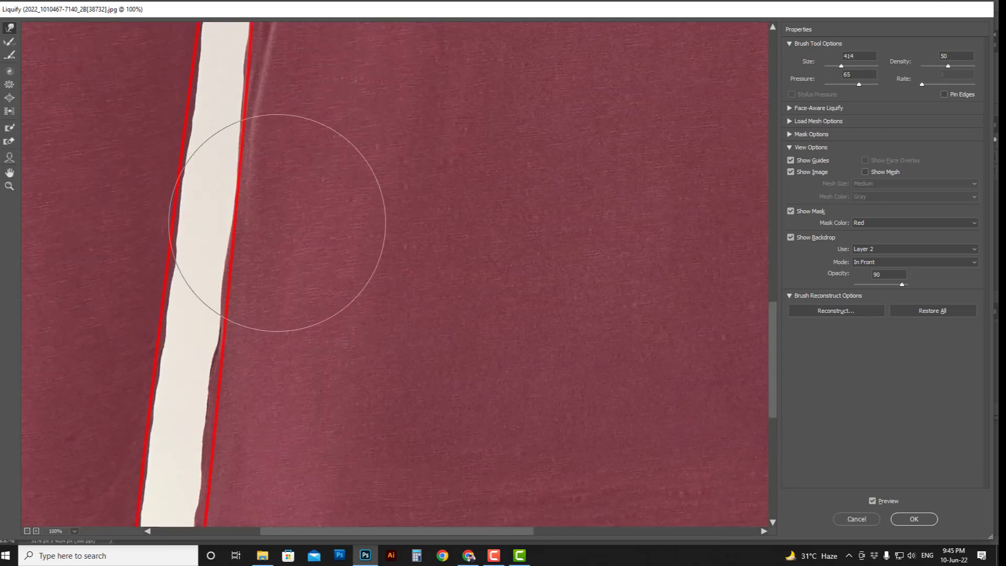
ctrl+alt+click(360, 249)
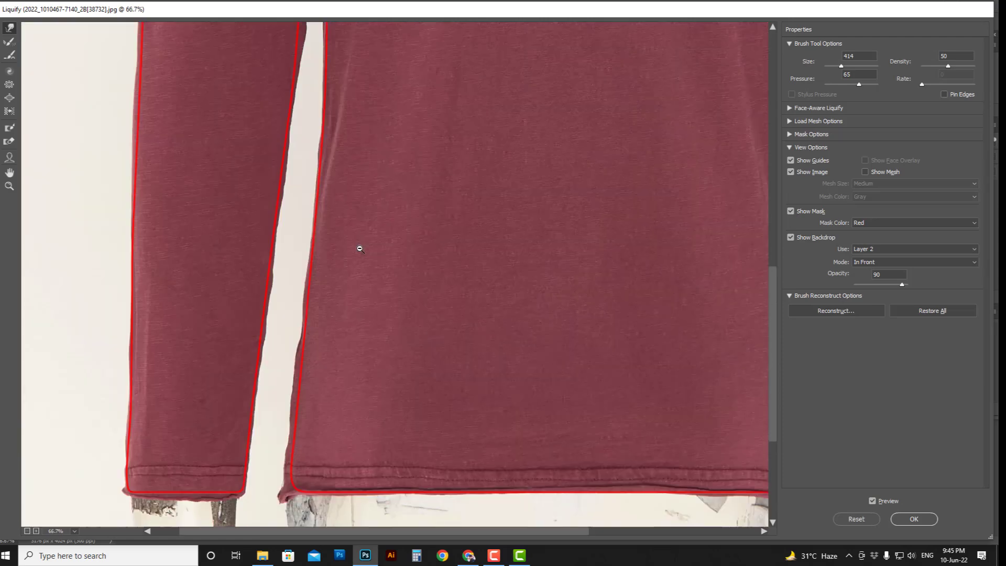
drag(374, 189, 362, 438)
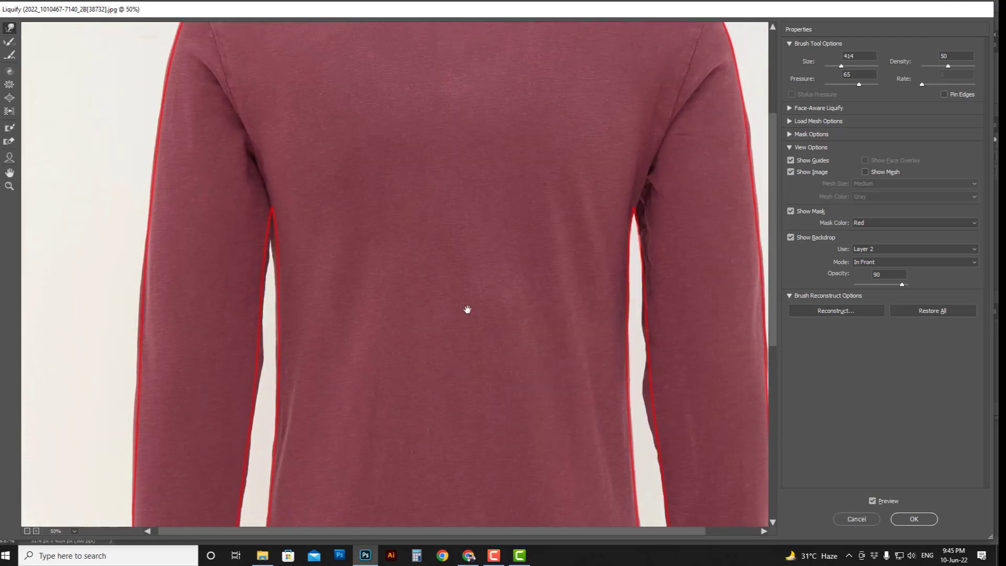
drag(528, 259, 398, 390)
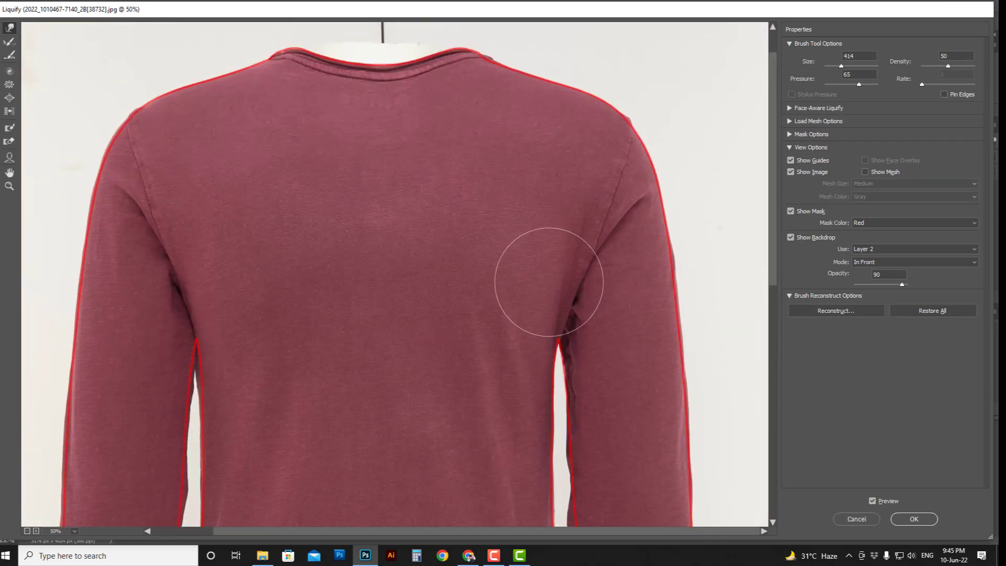
scroll(426, 175, down, 4)
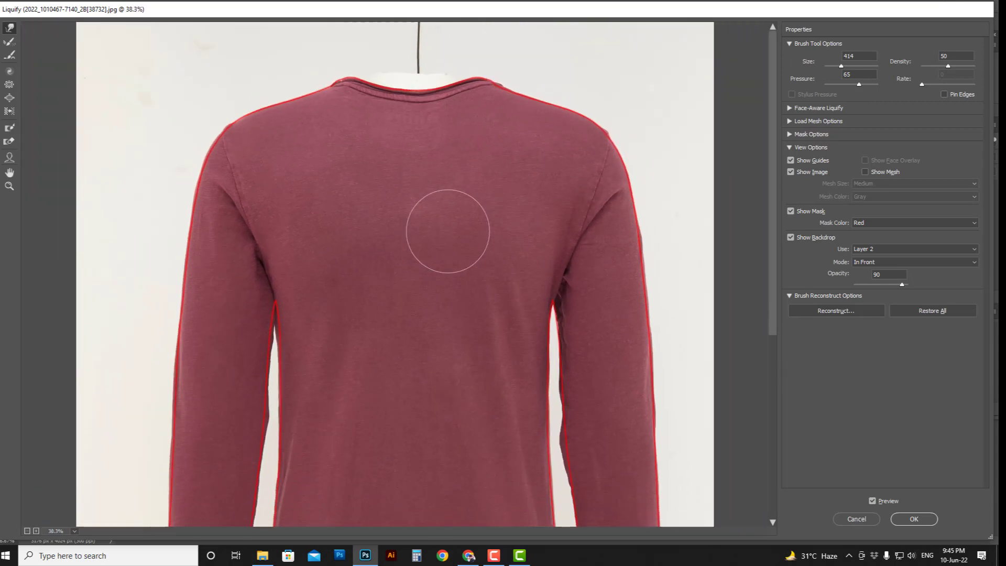
scroll(446, 226, down, 1)
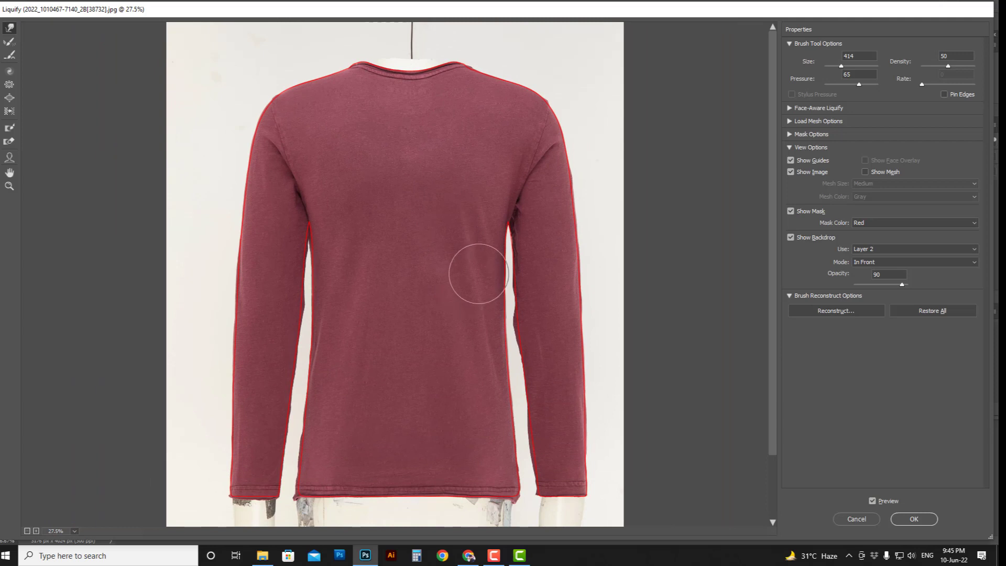
click(913, 519)
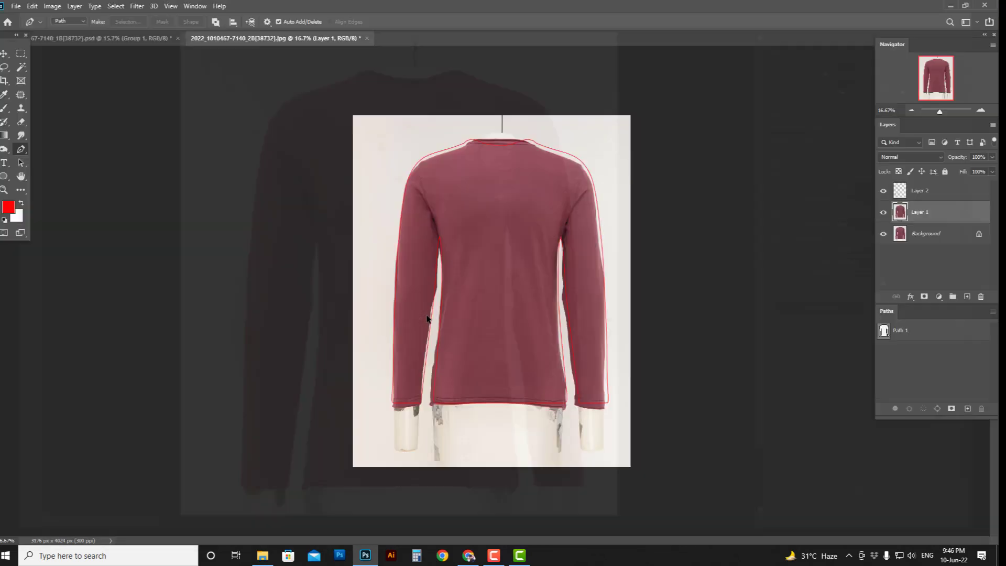
- Load Path 1 as a selection and feather it by 0.5 pixels
ctrl+click(885, 333)
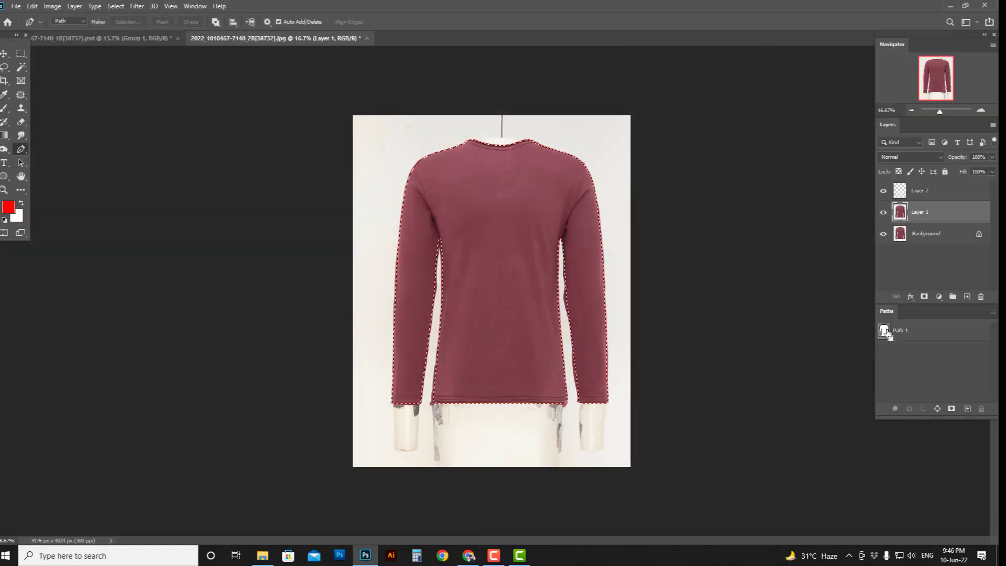
key(shift+F6)
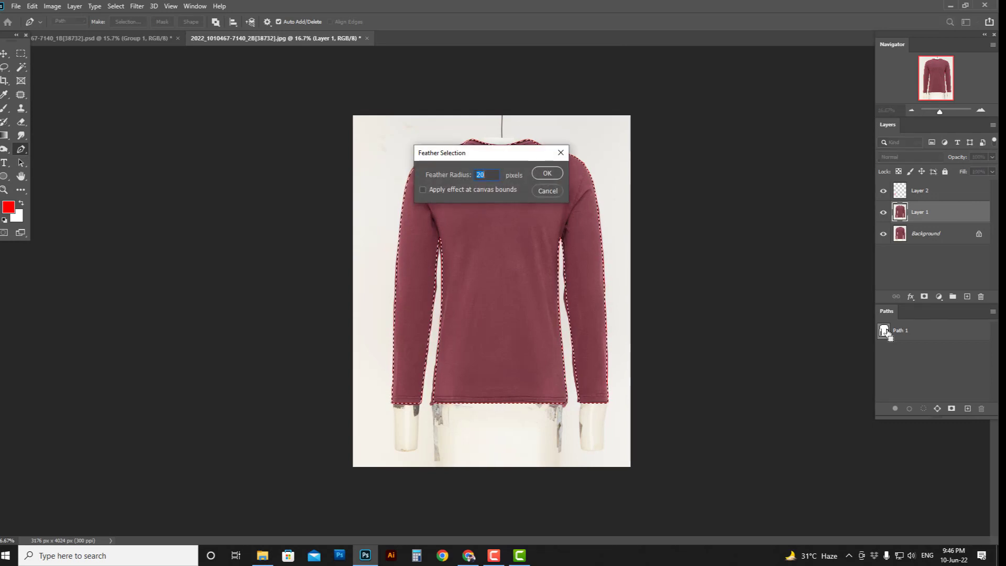
text(0.5)
key(Return)
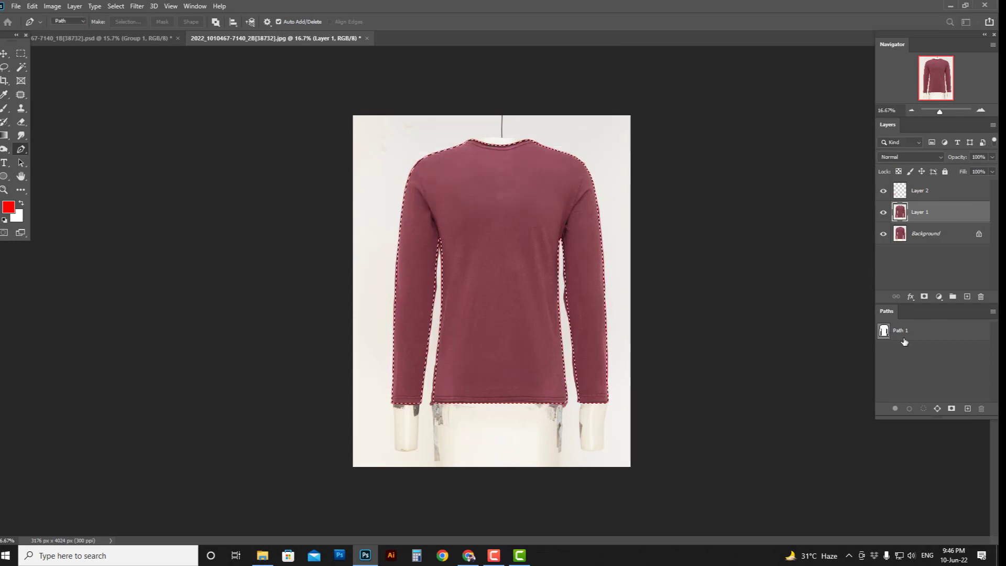
- Mask Layer 1 with the feathered shirt selection and delete the red outline on Layer 2
click(924, 297)
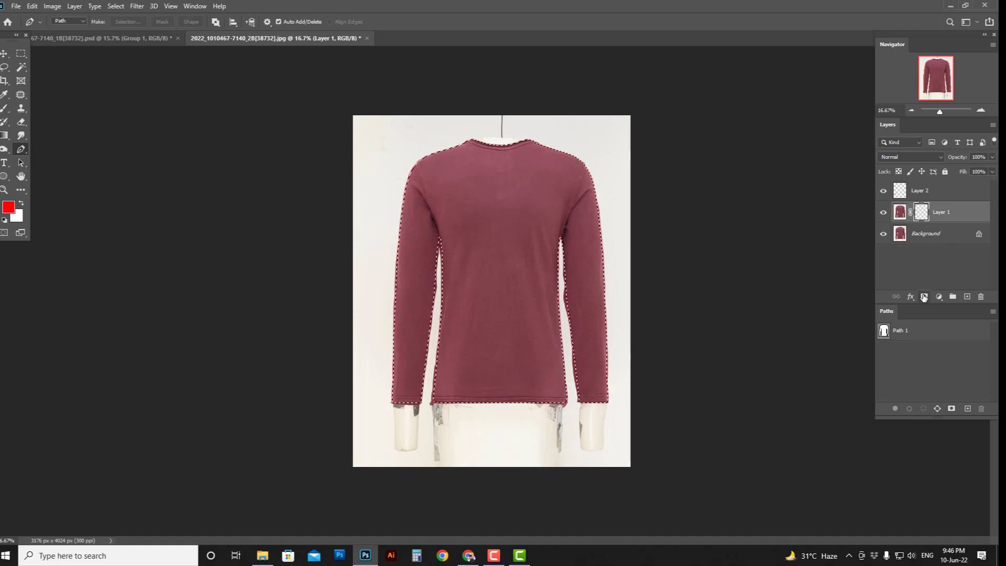
click(945, 192)
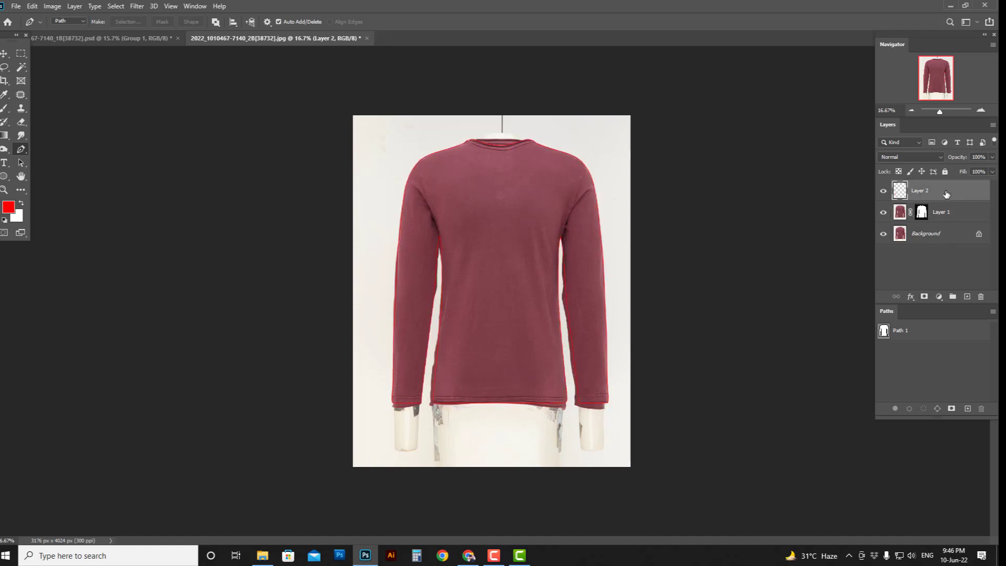
key(Delete)
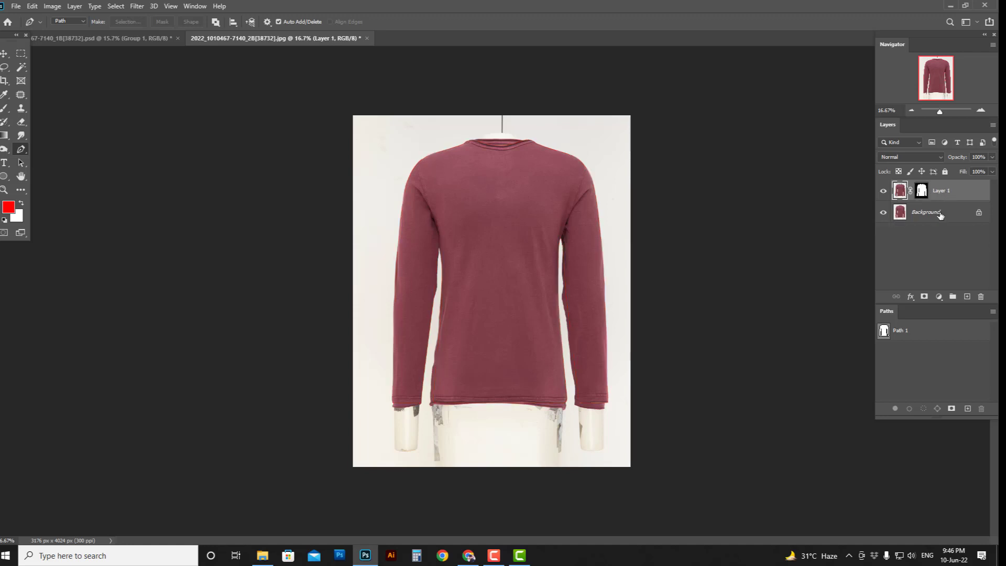
- Add a white Solid Color fill above the Background and compare the cut-out back view with the original photo
click(941, 215)
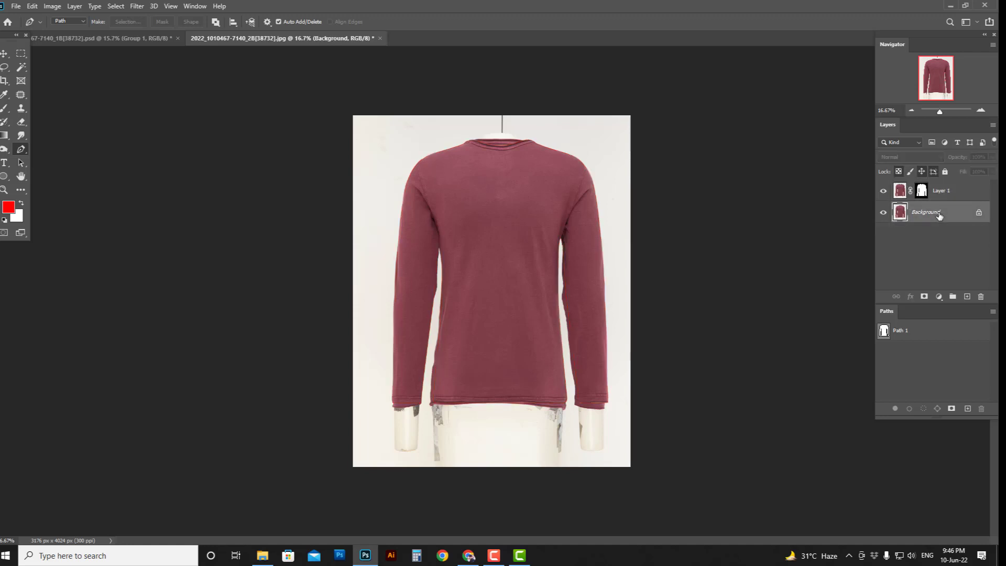
click(939, 297)
click(922, 308)
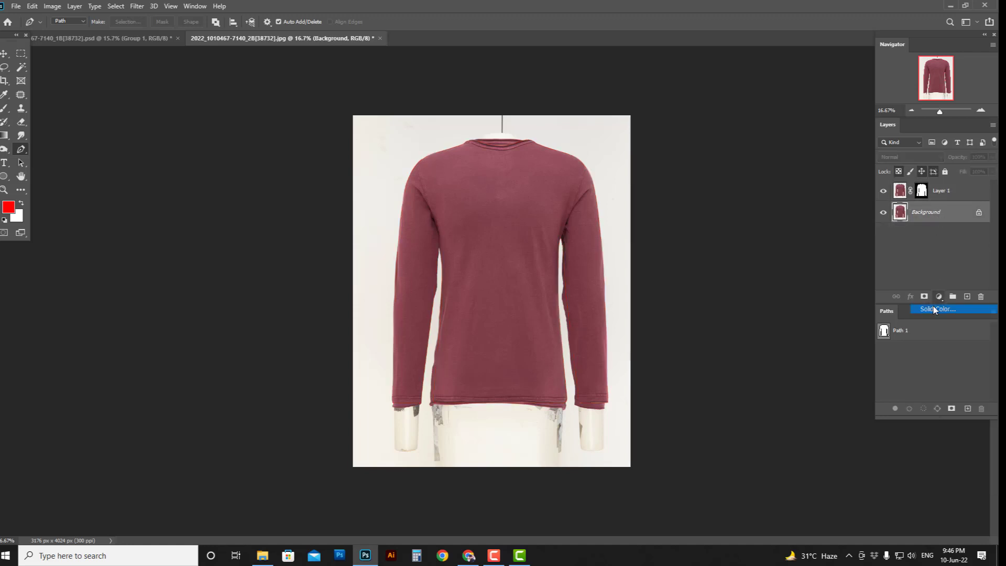
click(97, 208)
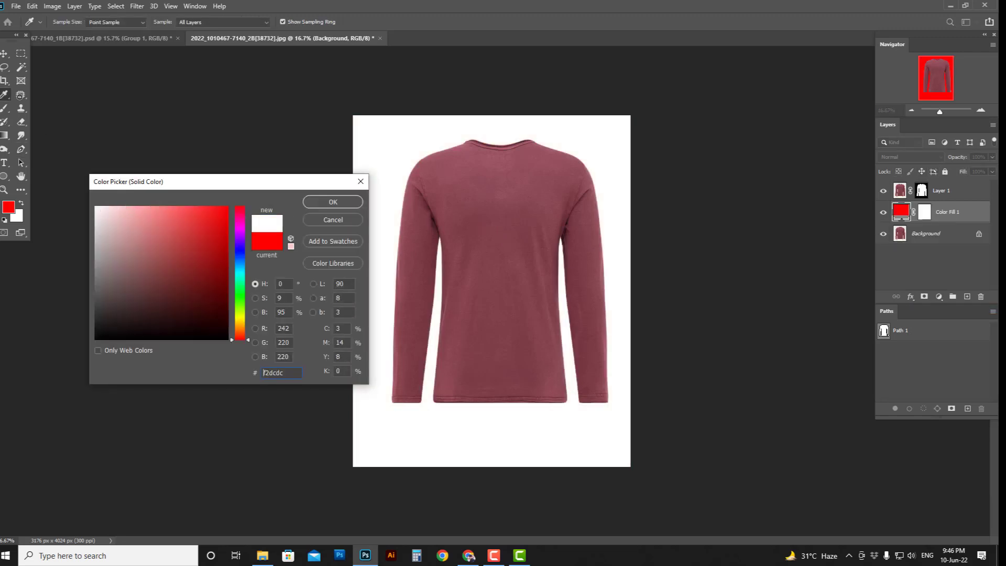
key(Return)
scroll(457, 143, up, 3)
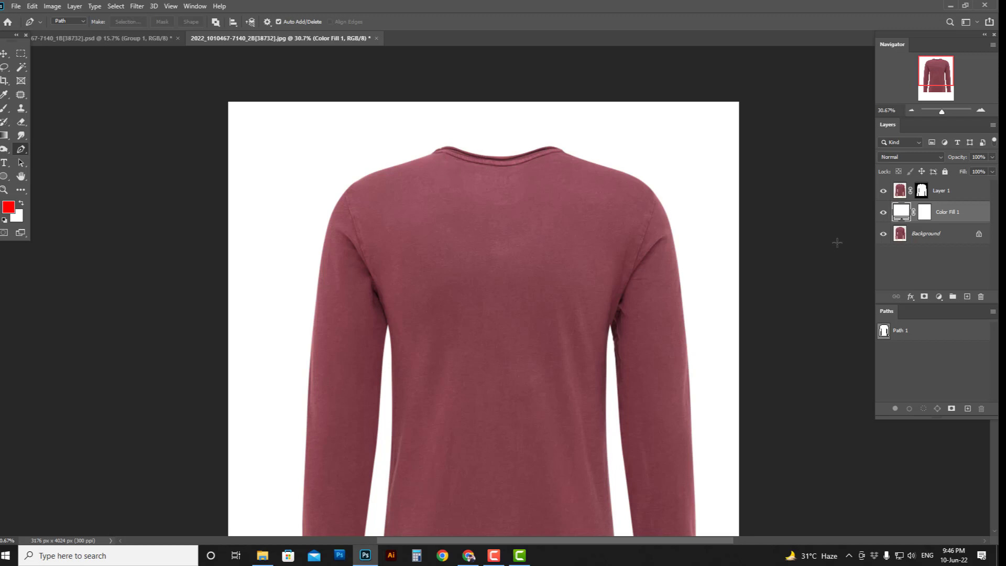
alt+click(883, 234)
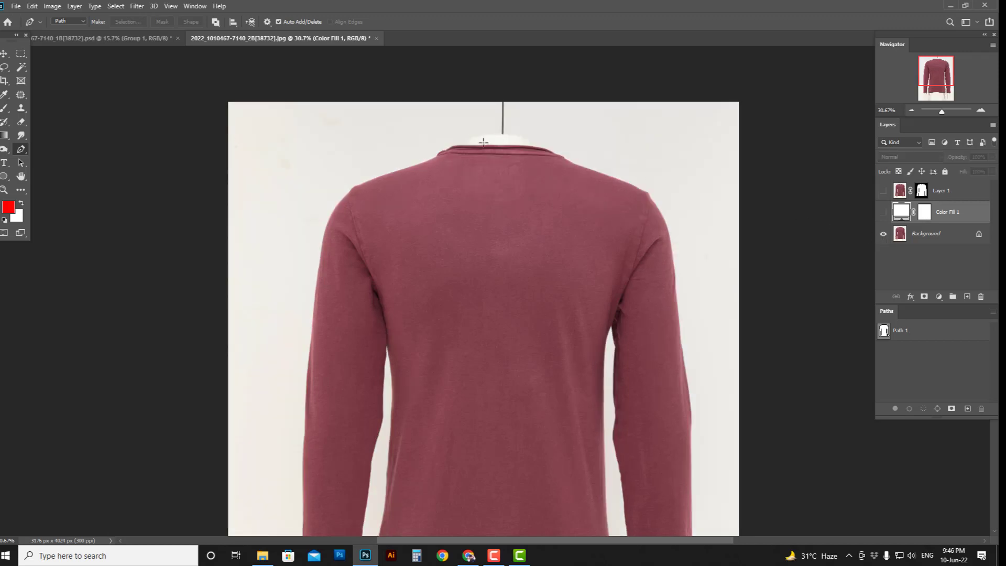
alt+click(884, 234)
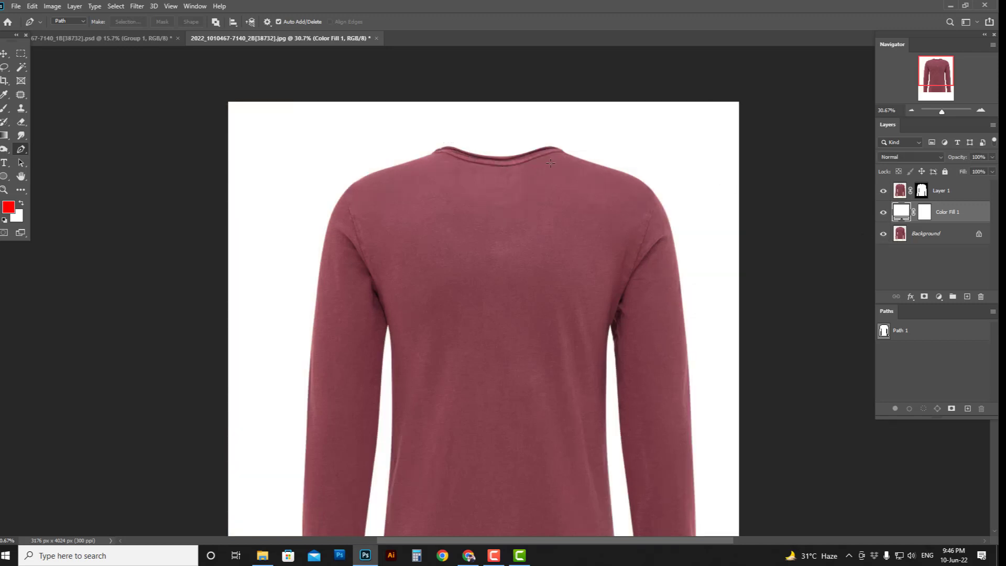
key(ctrl+0)
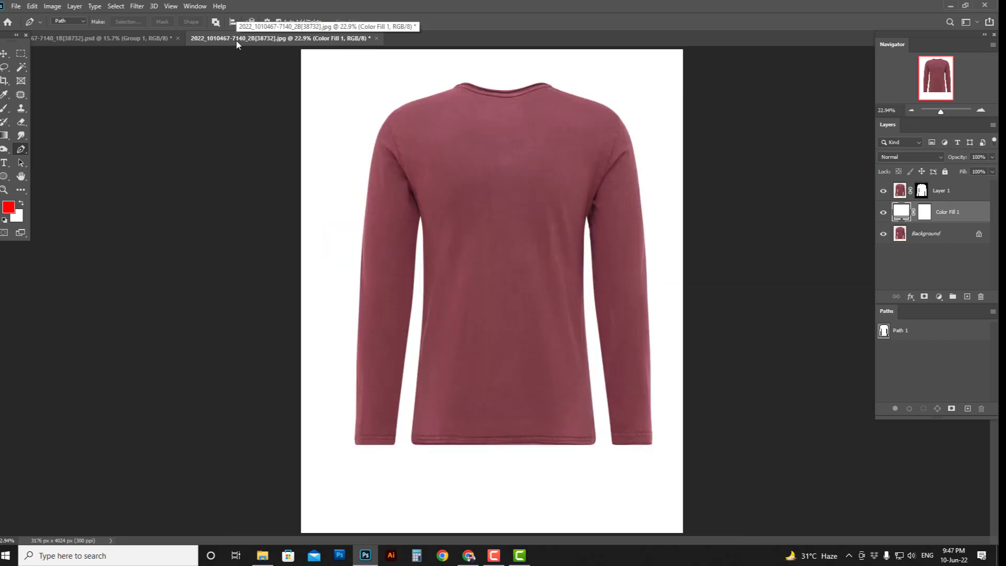
- In the front-view document, set the canvas width to 6288 pixels, anchored at the middle left so the new space extends to the right
key(ctrl+Tab)
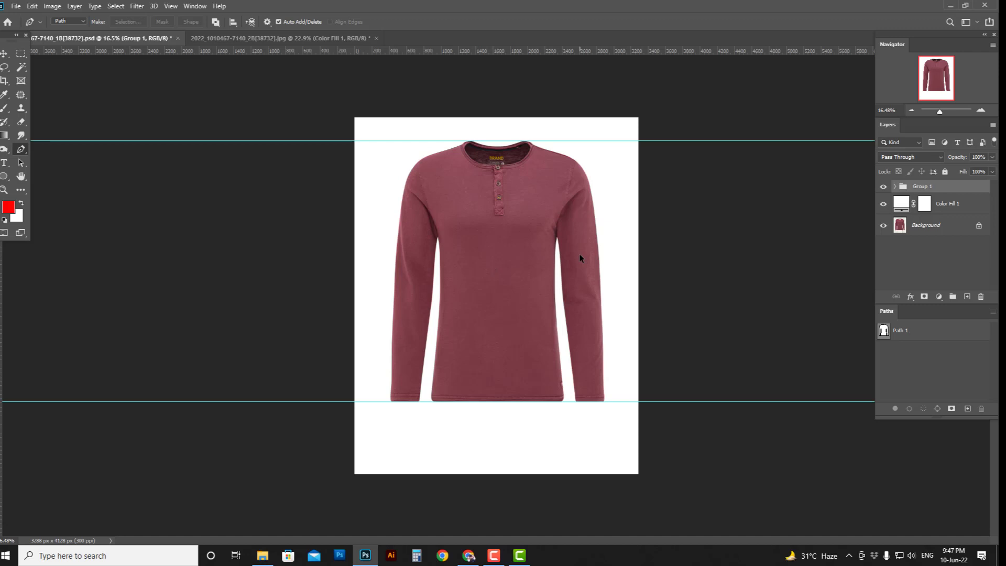
key(ctrl+alt+c)
drag(450, 113, 212, 141)
click(231, 266)
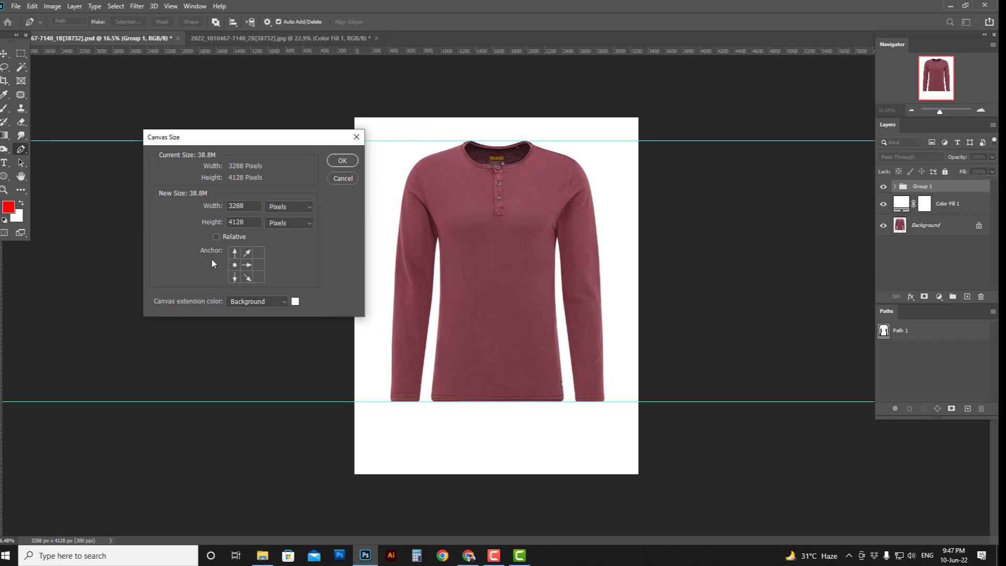
double_click(230, 208)
text(6288)
key(Return)
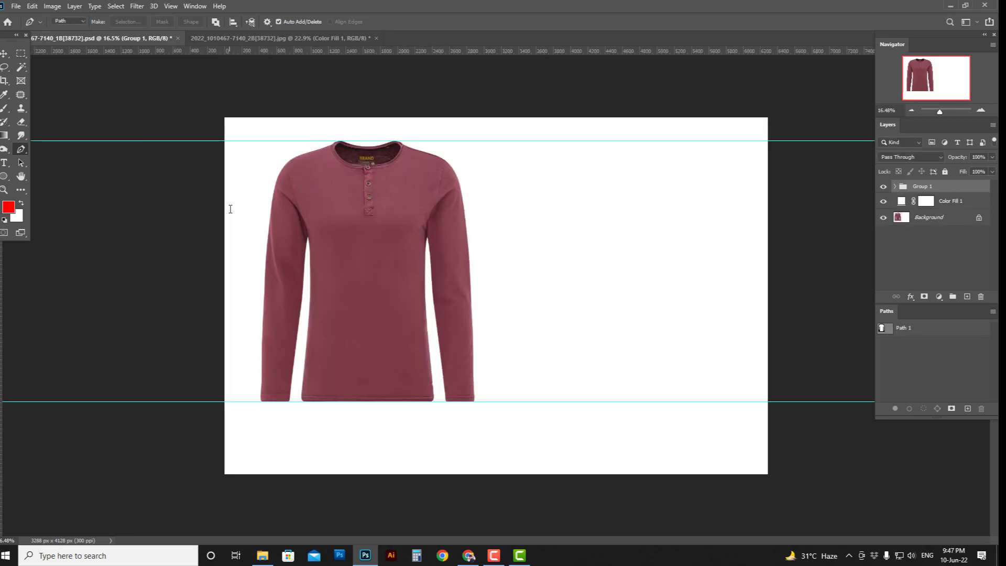
- Float the back-view document, copy its masked Layer 1 into the front-view document and minimize the back-view window
drag(306, 35, 319, 72)
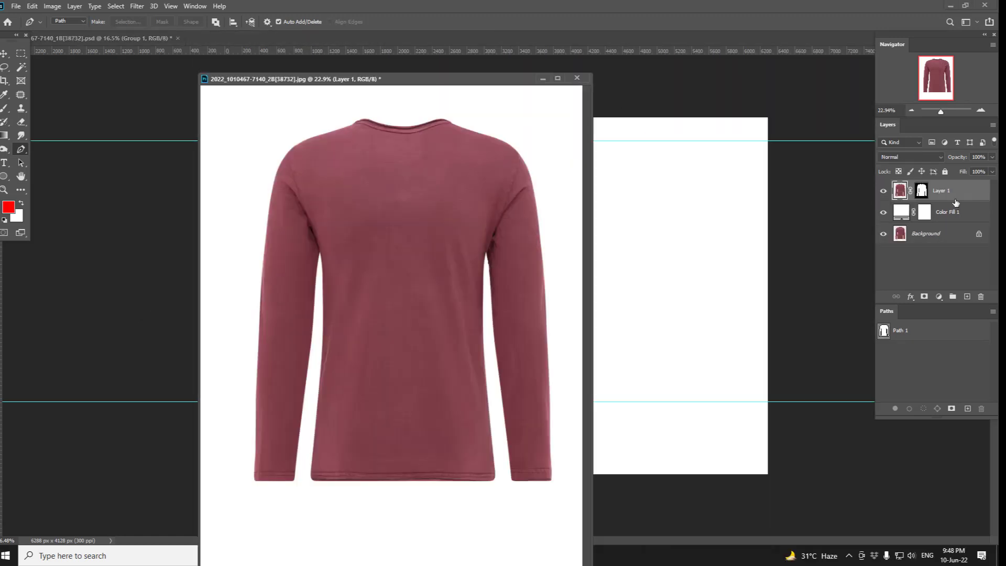
drag(955, 203, 518, 114)
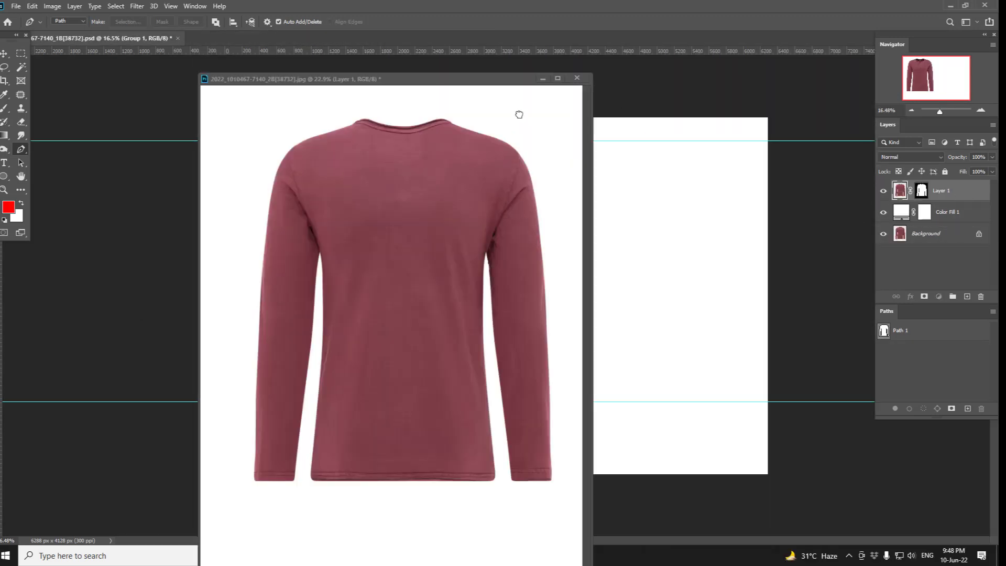
click(542, 79)
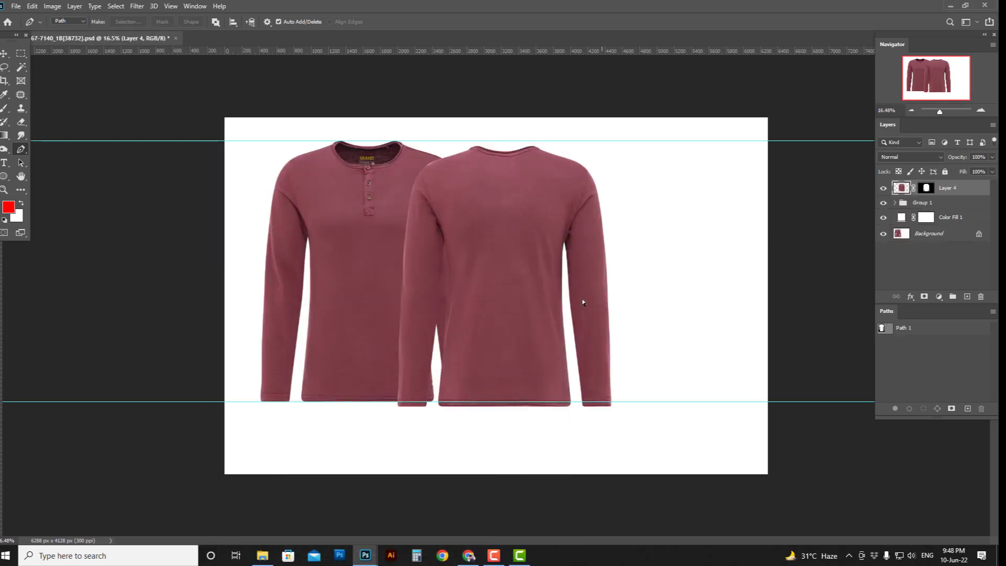
- Move the back view into the empty canvas area beside the front view, aligning its collar and hem with the horizontal guides
key(ctrl+t)
drag(531, 330, 627, 335)
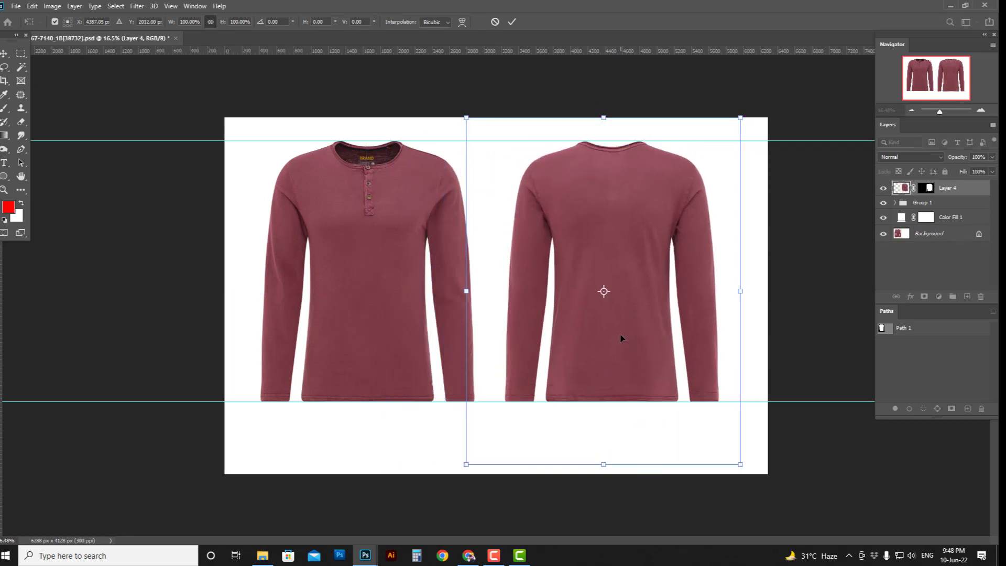
scroll(566, 412, up, 1)
scroll(566, 411, down, 2)
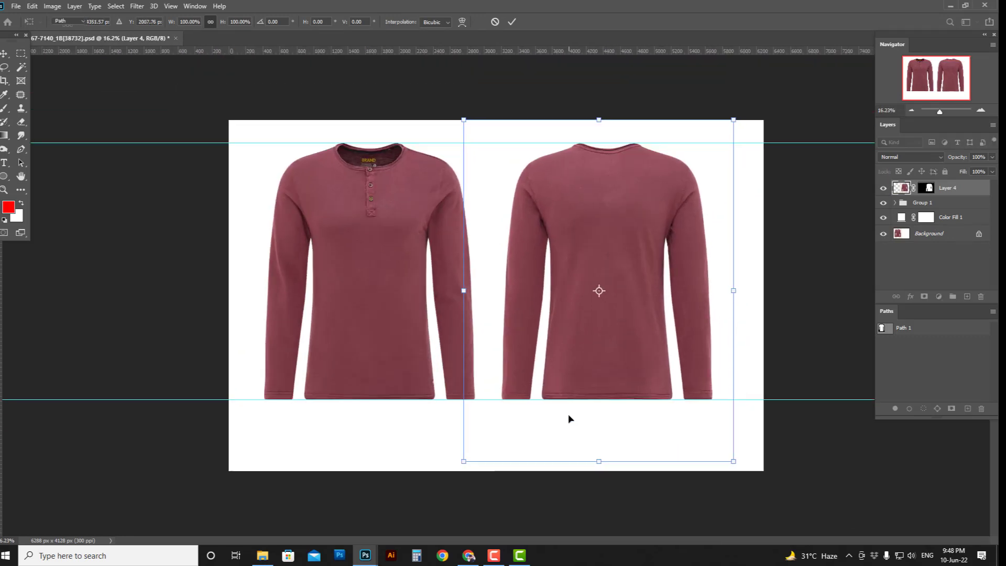
key(Return)
key(p)
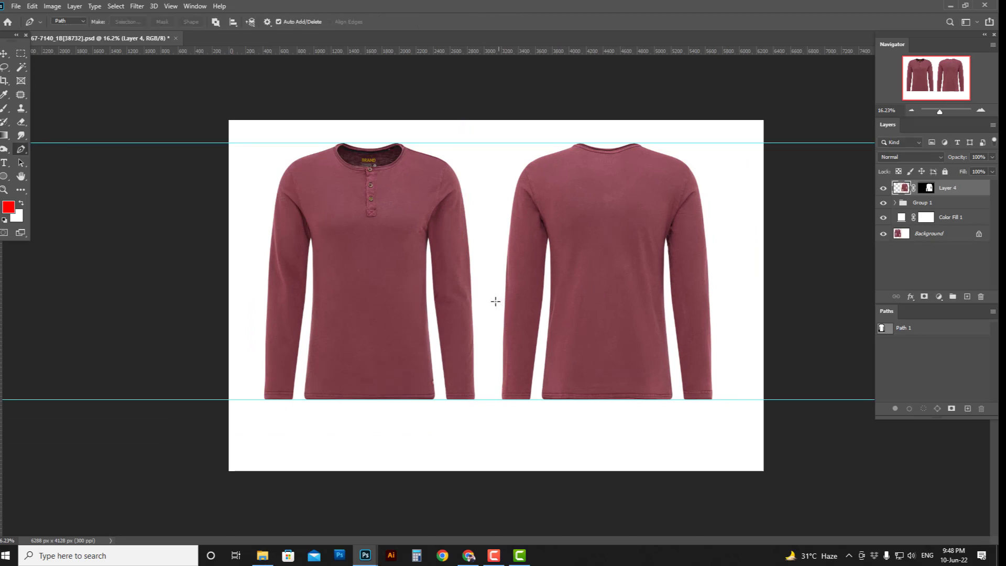